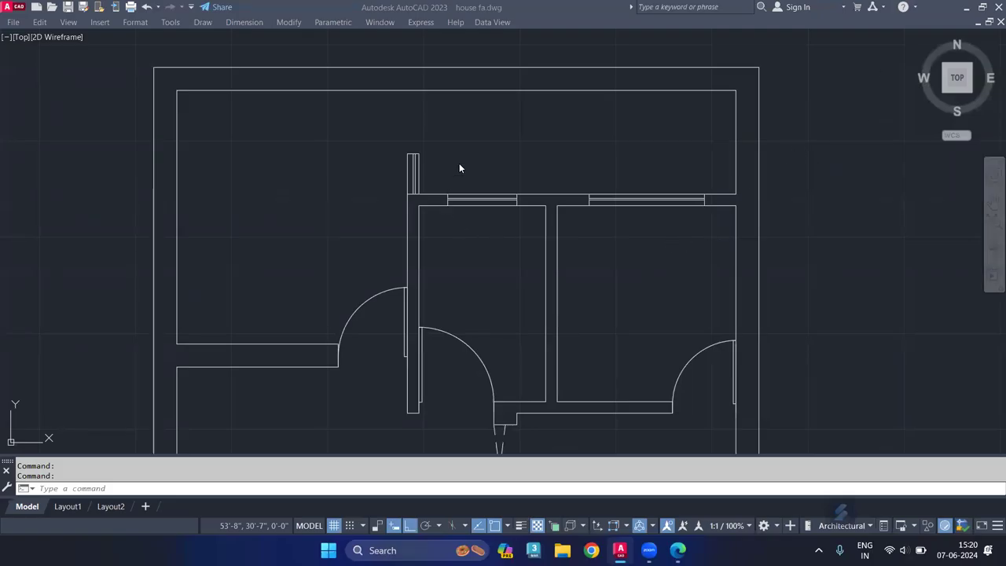
Window-select the door frame lines and the first upper window's lines.
{"action": "scroll", "coordinate": [397, 158], "scroll_direction": "up", "scroll_amount": 4}
{"action": "left_click", "coordinate": [406, 124]}
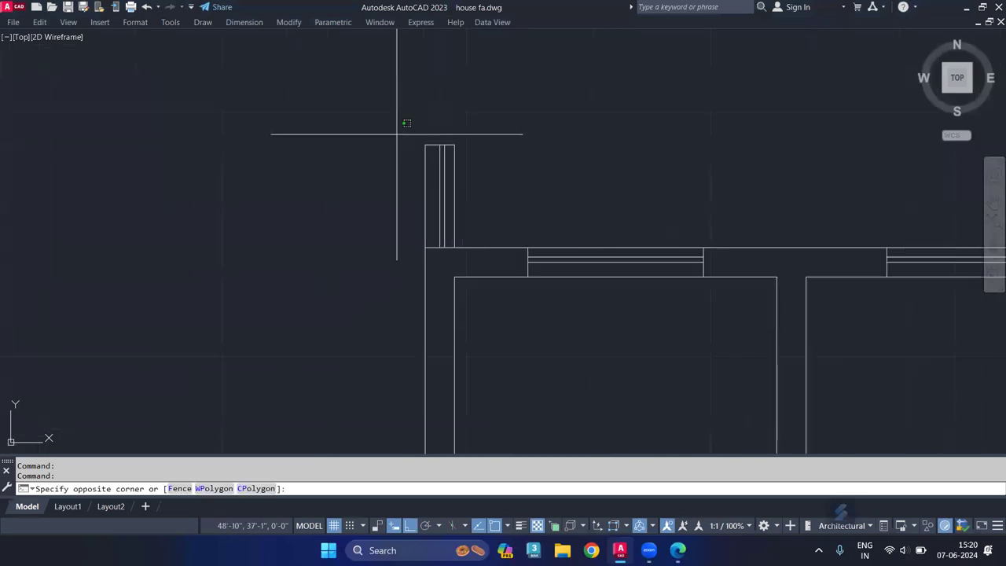
{"action": "left_click", "coordinate": [475, 250]}
{"action": "scroll", "coordinate": [456, 155], "scroll_direction": "up", "scroll_amount": 2}
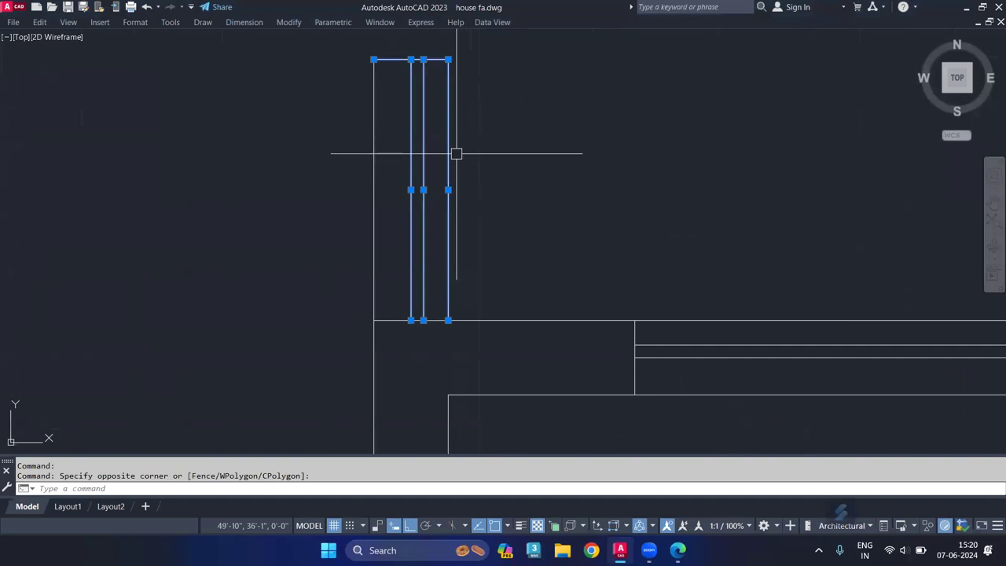
{"action": "scroll", "coordinate": [534, 184], "scroll_direction": "down", "scroll_amount": 5}
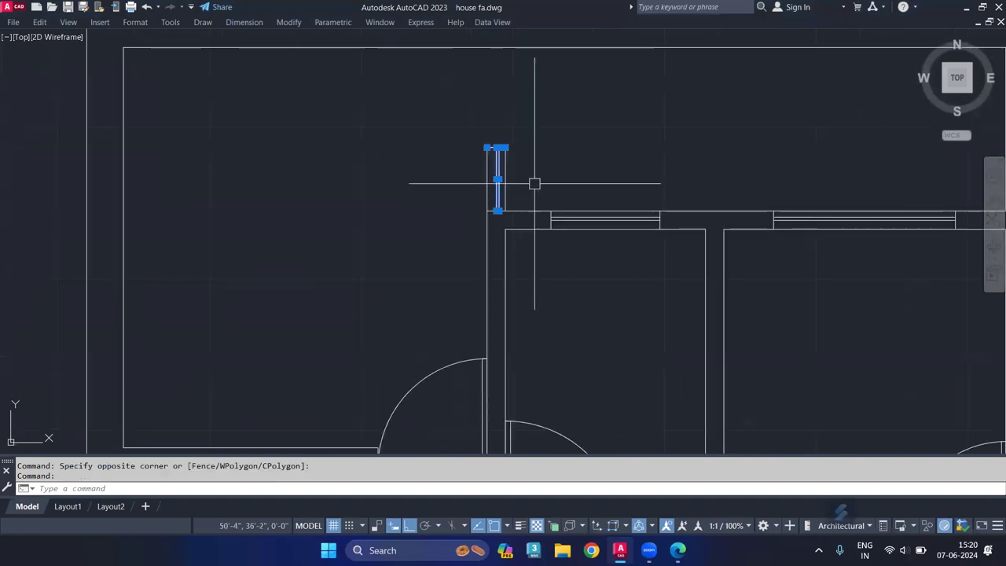
{"action": "left_click", "coordinate": [526, 186]}
{"action": "left_click", "coordinate": [673, 244]}
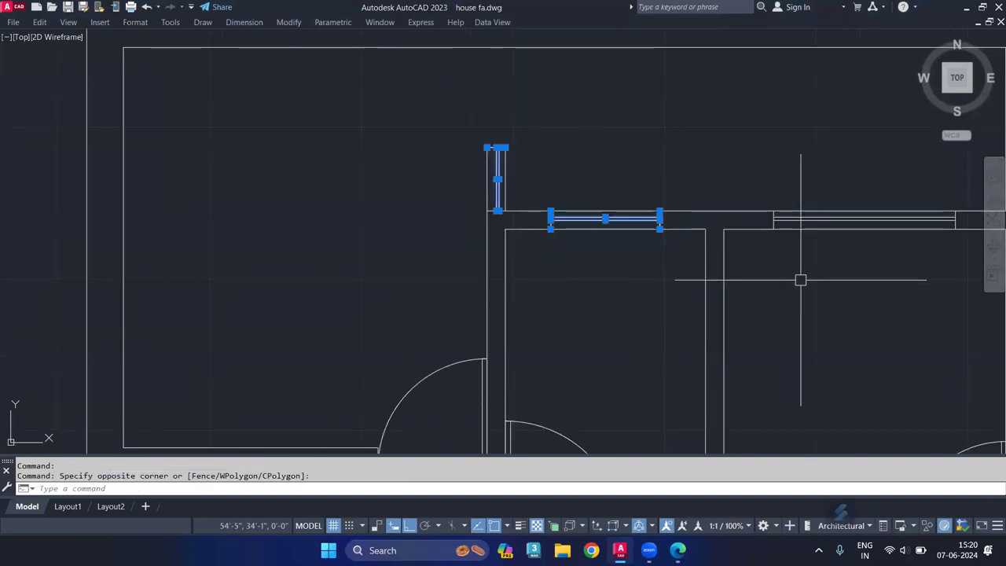
Add the second upper window and the lower window lines to the selection.
{"action": "middle_click_drag", "start_coordinate": [800, 279], "coordinate": [690, 280]}
{"action": "left_click", "coordinate": [642, 178]}
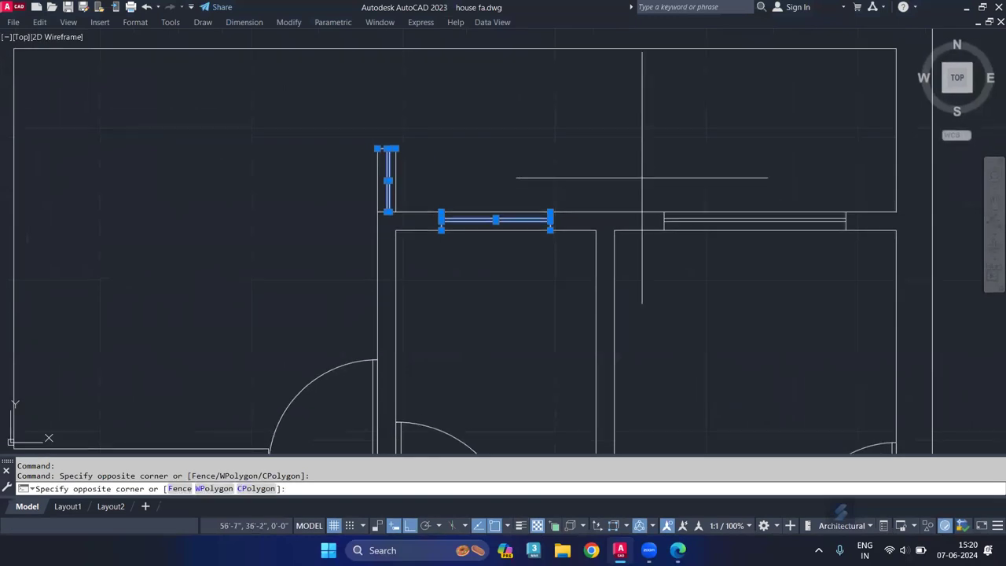
{"action": "left_click", "coordinate": [897, 247]}
{"action": "scroll", "coordinate": [820, 288], "scroll_direction": "down", "scroll_amount": 5}
{"action": "middle_click_drag", "start_coordinate": [820, 287], "coordinate": [764, 108]}
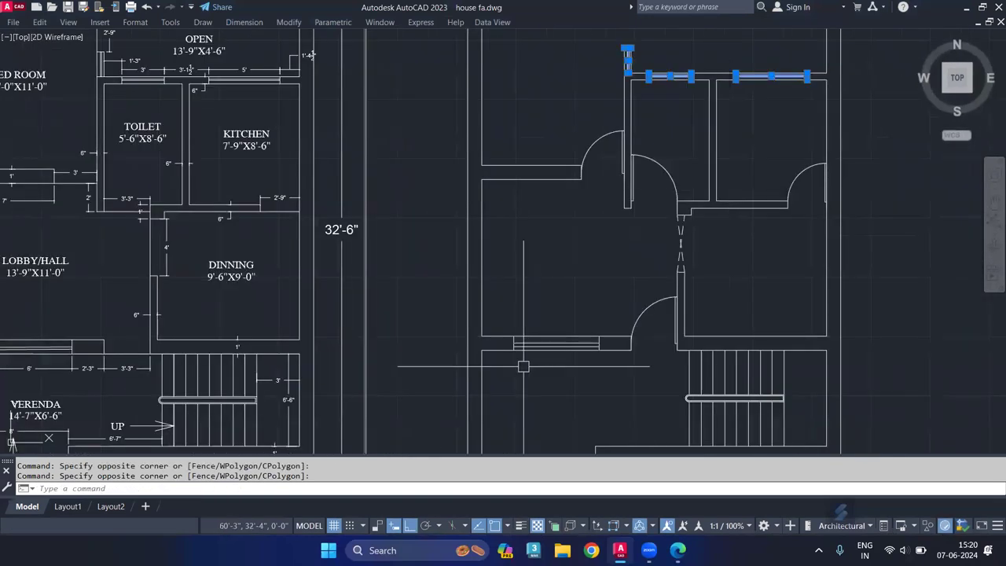
{"action": "scroll", "coordinate": [524, 366], "scroll_direction": "up", "scroll_amount": 5}
{"action": "left_click", "coordinate": [490, 241]}
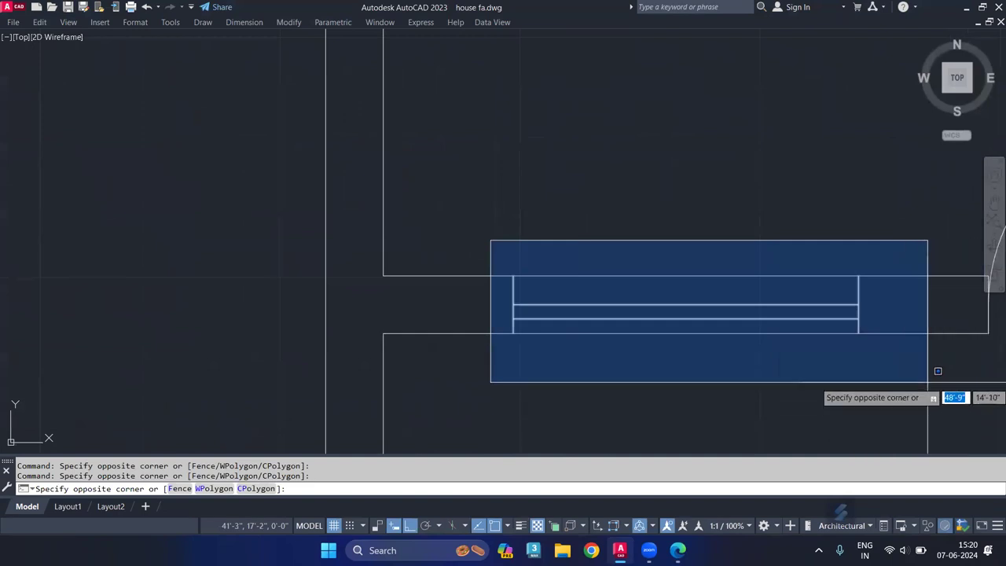
{"action": "left_click", "coordinate": [927, 382]}
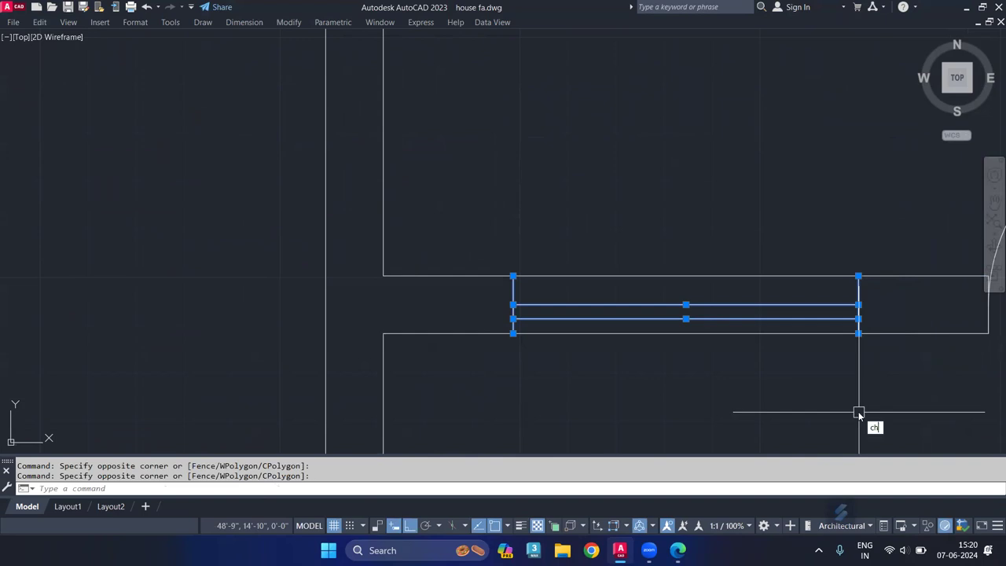
Start a property change on the 15 selected objects, then cancel and undo it.
{"action": "type", "text": "p"}
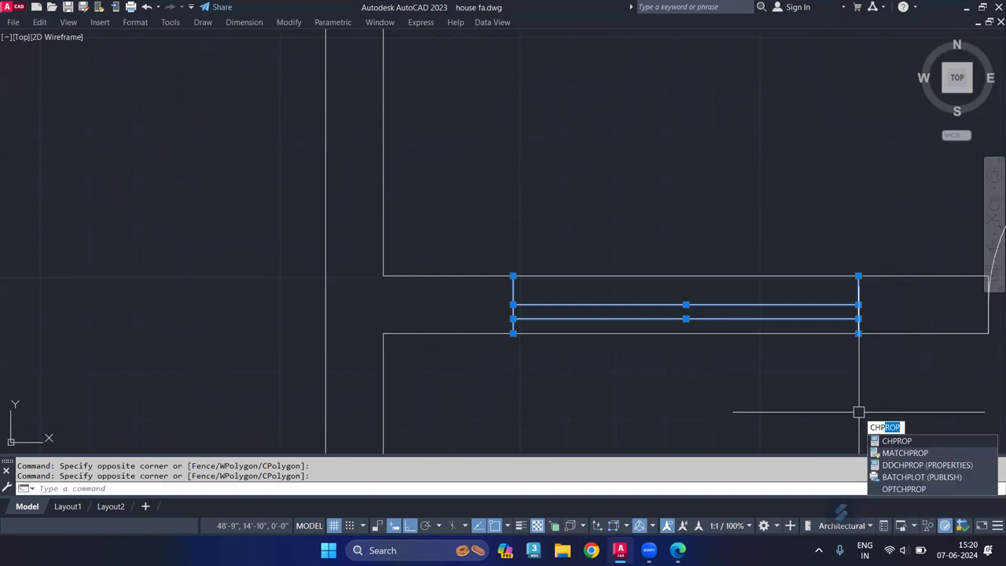
{"action": "key", "text": "Return"}
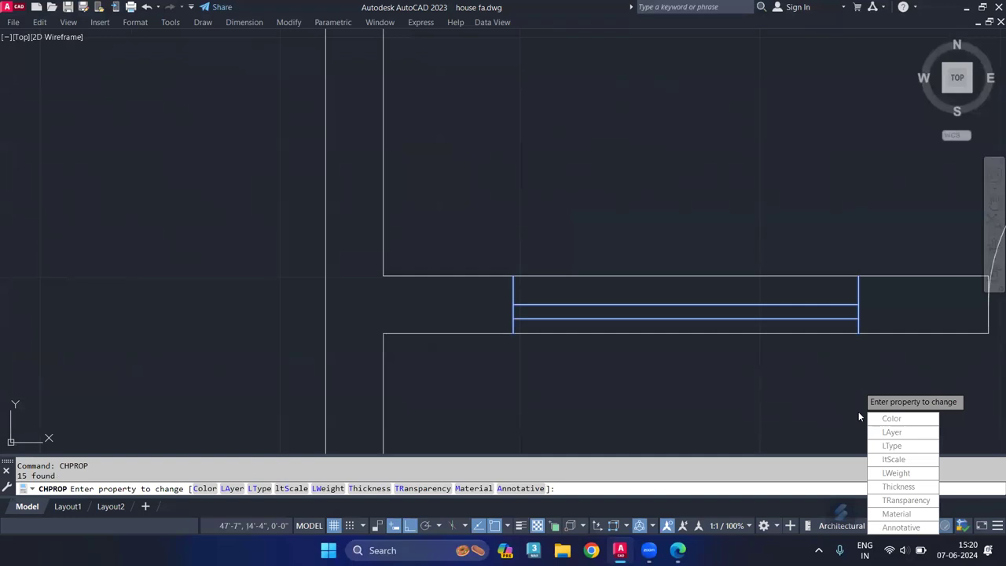
{"action": "key", "text": "Return"}
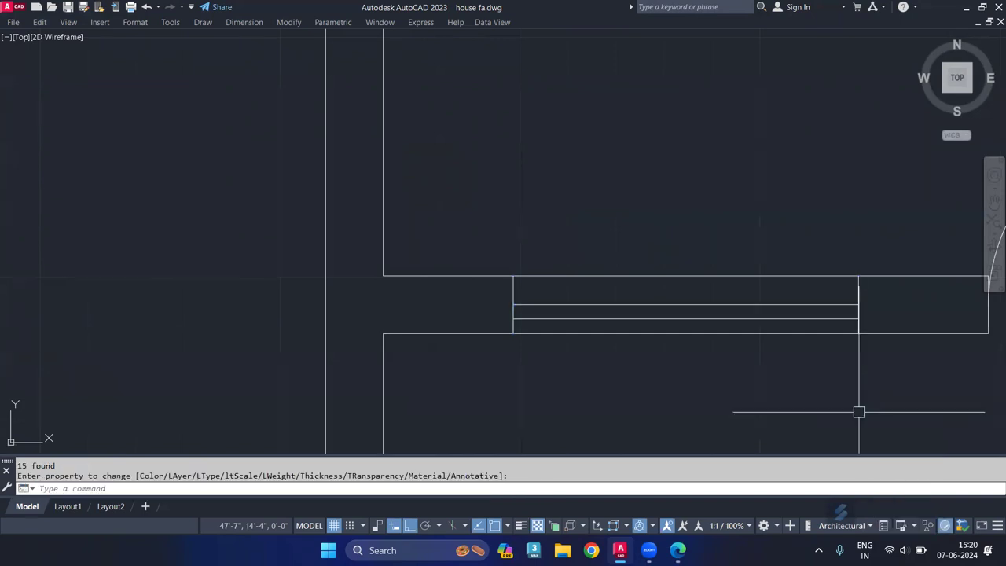
{"action": "key", "text": "ctrl+z"}
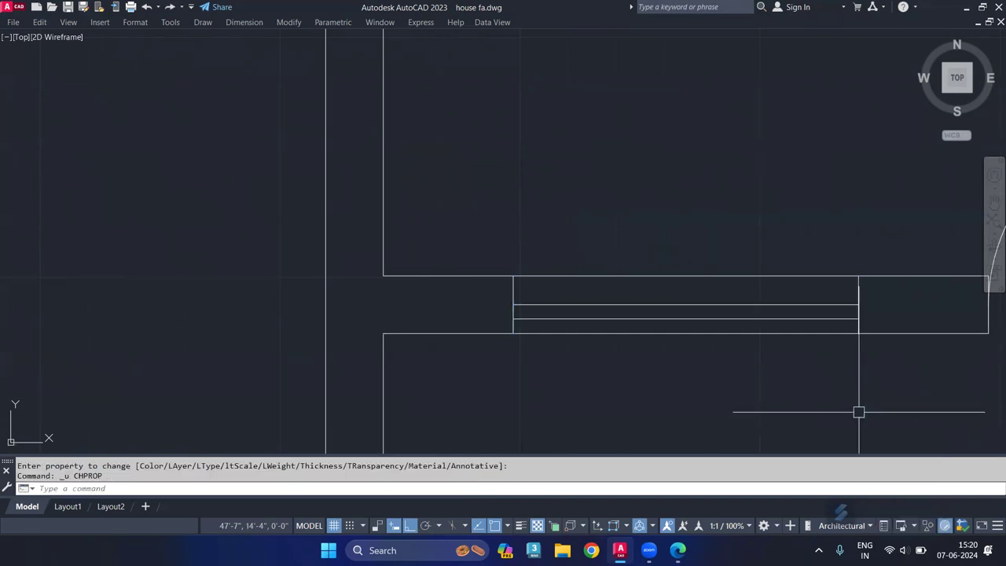
Window-select only the lower window's lines.
{"action": "left_click", "coordinate": [924, 196]}
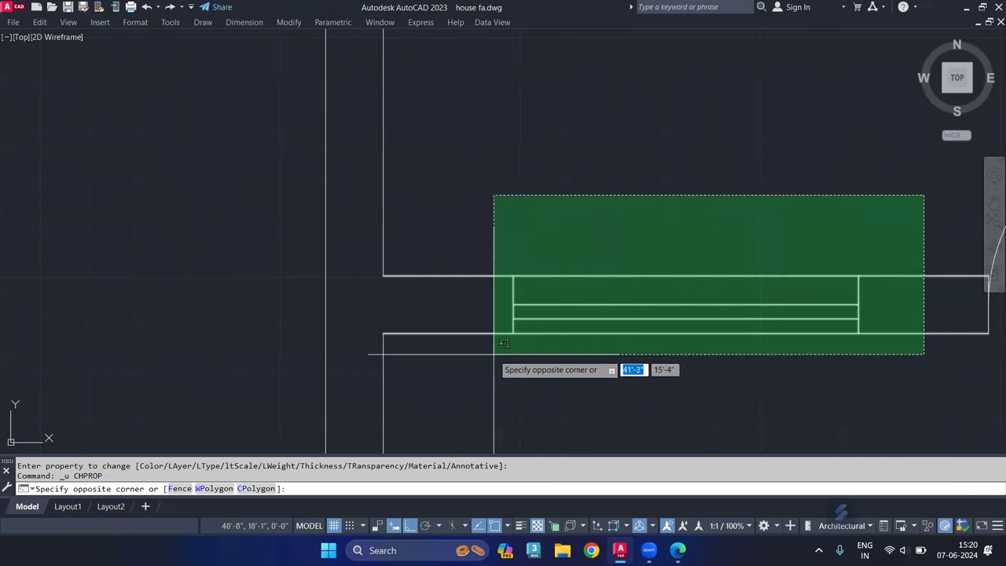
{"action": "key", "text": "Escape"}
{"action": "left_click", "coordinate": [482, 202]}
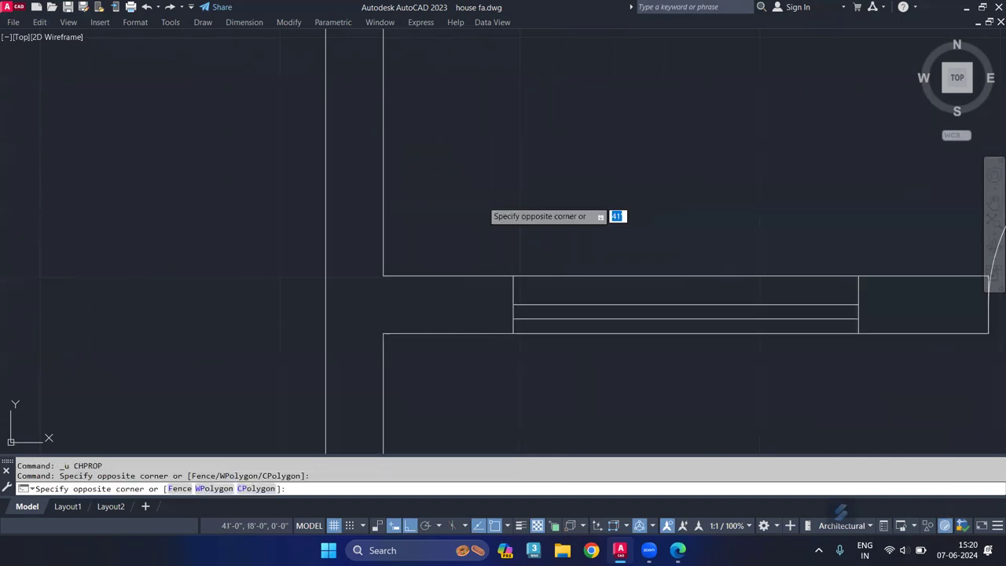
{"action": "left_click", "coordinate": [882, 395]}
{"action": "scroll", "coordinate": [850, 363], "scroll_direction": "down", "scroll_amount": 4}
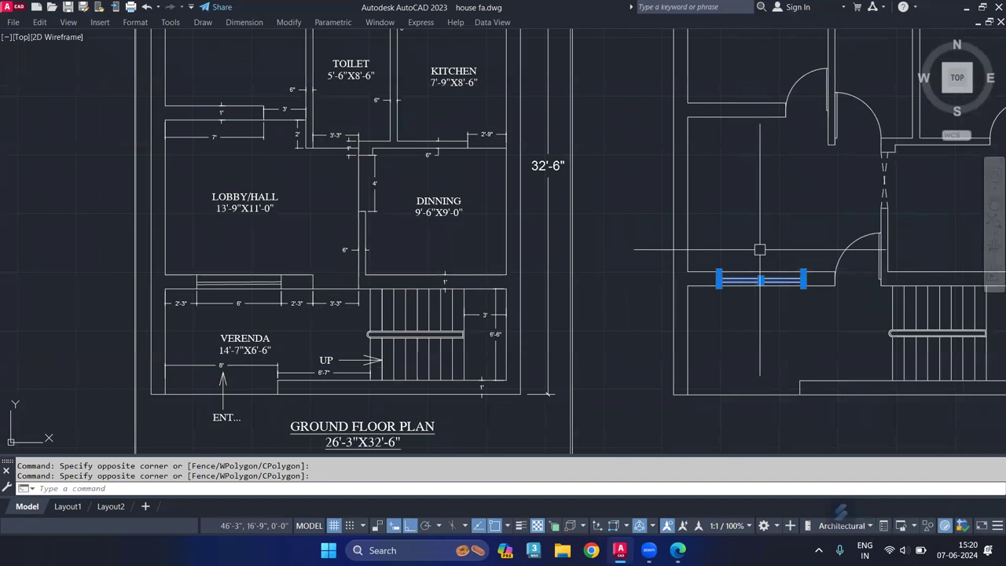
Change the lower window lines to colour 100 (green) with CHPROP.
{"action": "type", "text": "CHprop"}
{"action": "key", "text": "Return"}
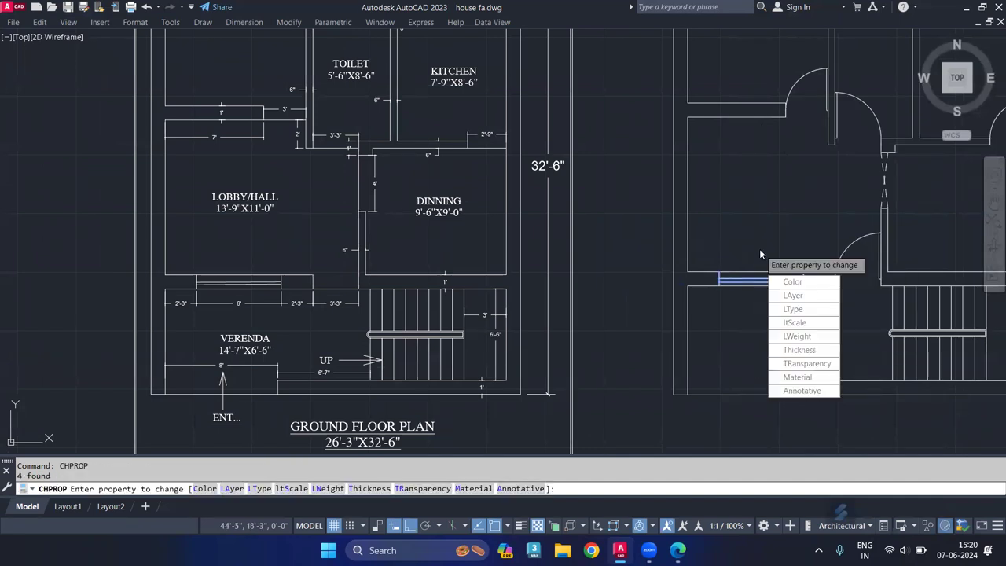
{"action": "type", "text": "c"}
{"action": "key", "text": "Return"}
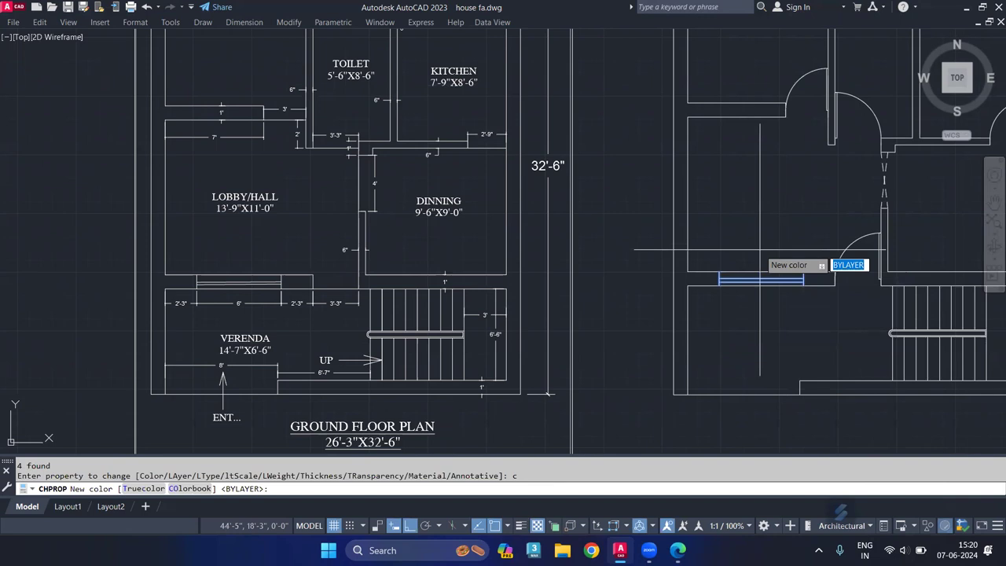
{"action": "type", "text": "100"}
{"action": "key", "text": "Return"}
{"action": "key", "text": "Return"}
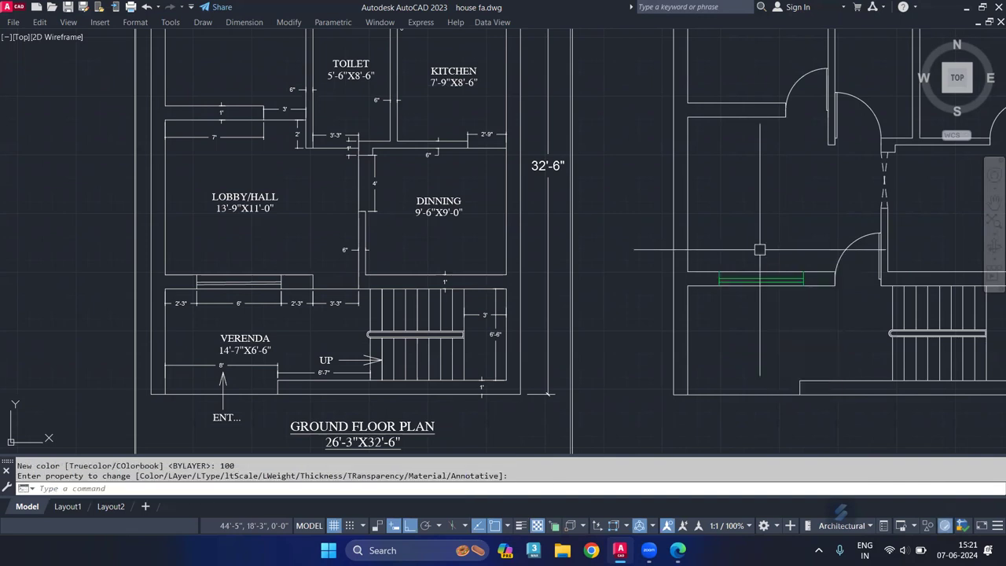
{"action": "scroll", "coordinate": [778, 287], "scroll_direction": "up", "scroll_amount": 5}
{"action": "scroll", "coordinate": [775, 286], "scroll_direction": "up", "scroll_amount": 3}
Match the right upper window to the green window line's properties.
{"action": "middle_click_drag", "start_coordinate": [774, 285], "coordinate": [643, 311]}
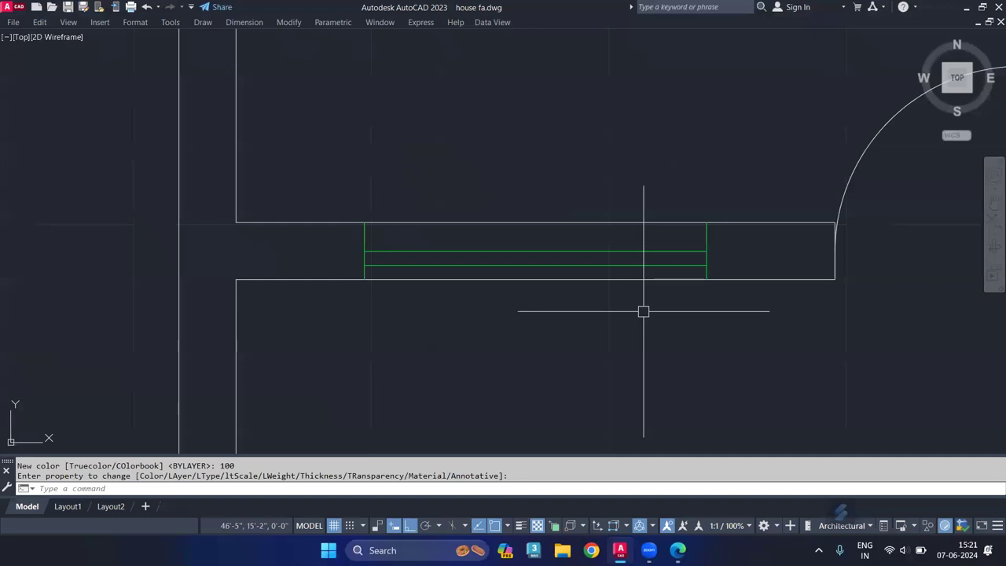
{"action": "type", "text": "Ma"}
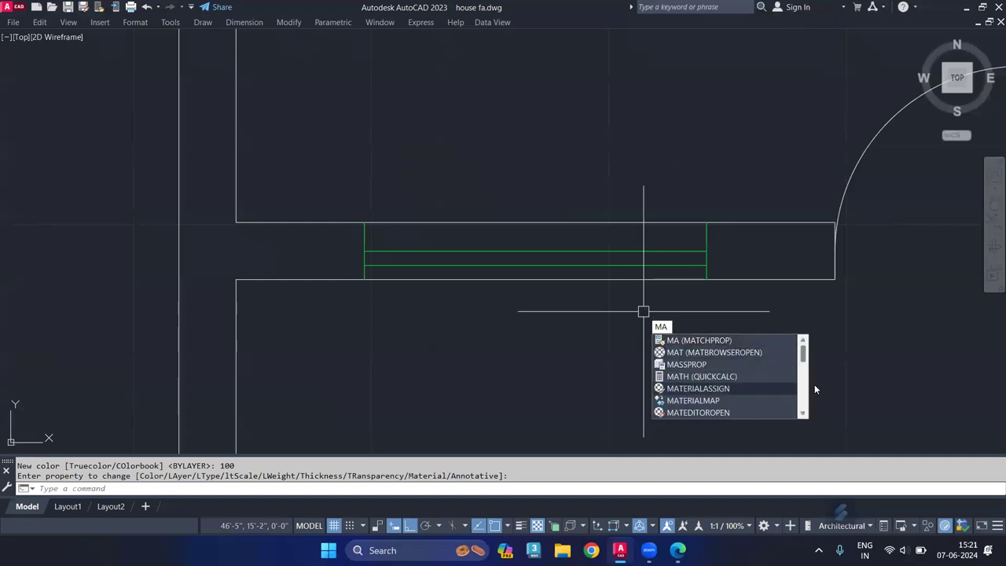
{"action": "left_click", "coordinate": [708, 341]}
{"action": "left_click", "coordinate": [681, 267]}
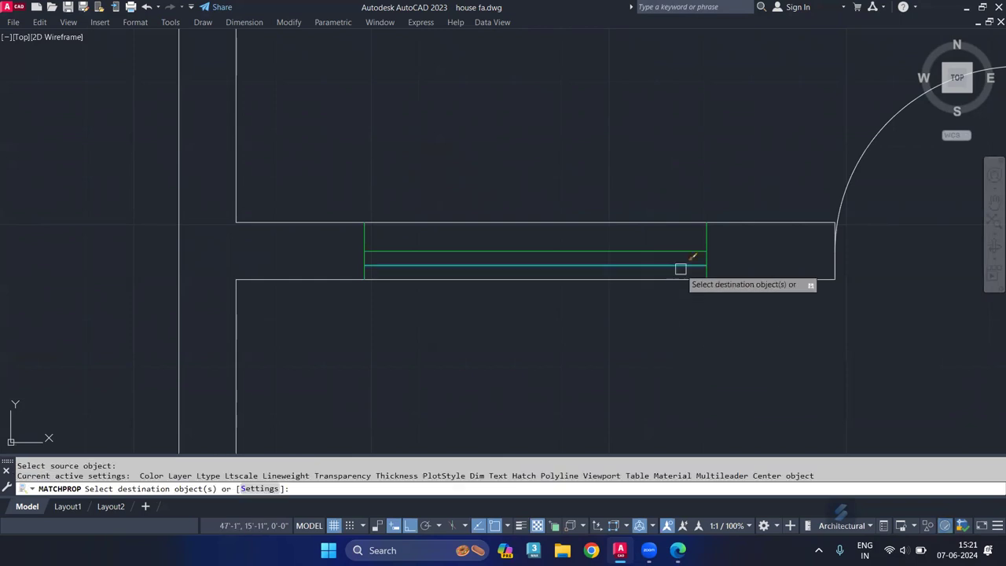
{"action": "scroll", "coordinate": [735, 306], "scroll_direction": "down", "scroll_amount": 5}
{"action": "middle_click_drag", "start_coordinate": [747, 326], "coordinate": [777, 392]}
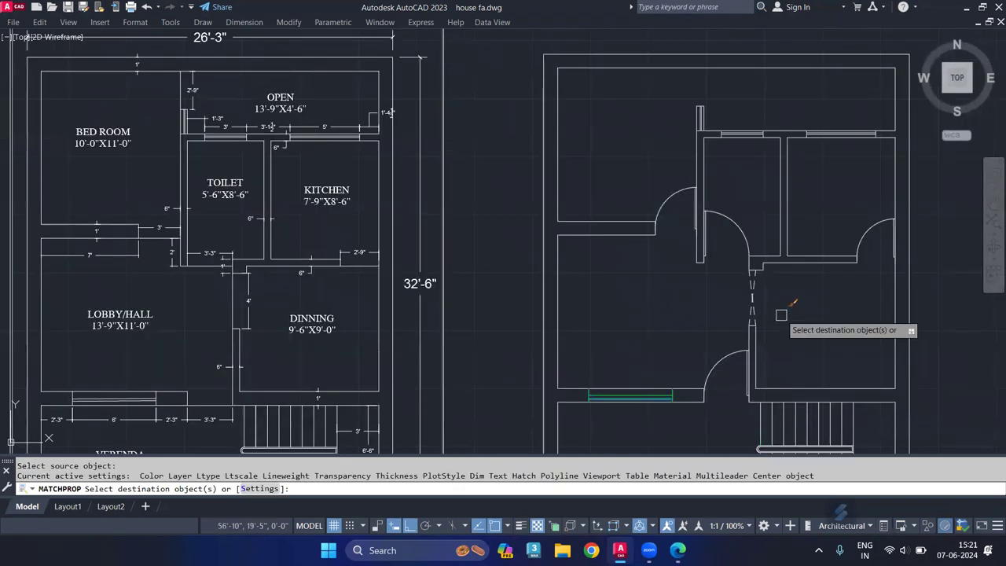
{"action": "scroll", "coordinate": [782, 315], "scroll_direction": "up", "scroll_amount": 3}
{"action": "scroll", "coordinate": [818, 276], "scroll_direction": "up", "scroll_amount": 3}
{"action": "left_click", "coordinate": [656, 205]}
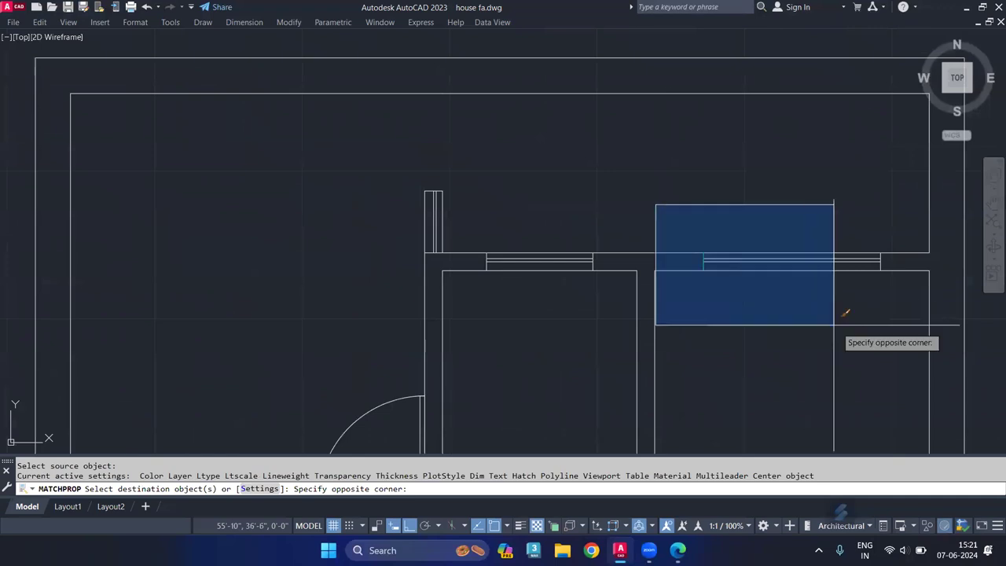
{"action": "left_click", "coordinate": [908, 314]}
Apply the green properties to the left upper window, a horizontal wall line and the door frame's vertical line.
{"action": "middle_click_drag", "start_coordinate": [842, 251], "coordinate": [854, 266]}
{"action": "left_click", "coordinate": [478, 241]}
{"action": "left_click", "coordinate": [622, 344]}
{"action": "scroll", "coordinate": [465, 269], "scroll_direction": "up", "scroll_amount": 3}
{"action": "left_click", "coordinate": [466, 270]}
{"action": "scroll", "coordinate": [461, 242], "scroll_direction": "up", "scroll_amount": 2}
{"action": "left_click", "coordinate": [460, 240]}
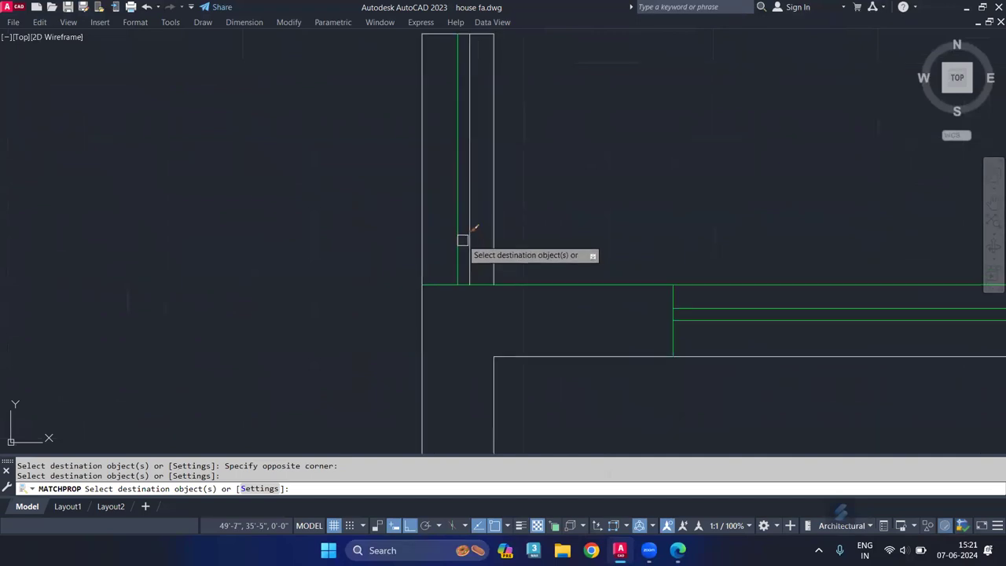
{"action": "middle_click_drag", "start_coordinate": [525, 179], "coordinate": [562, 347]}
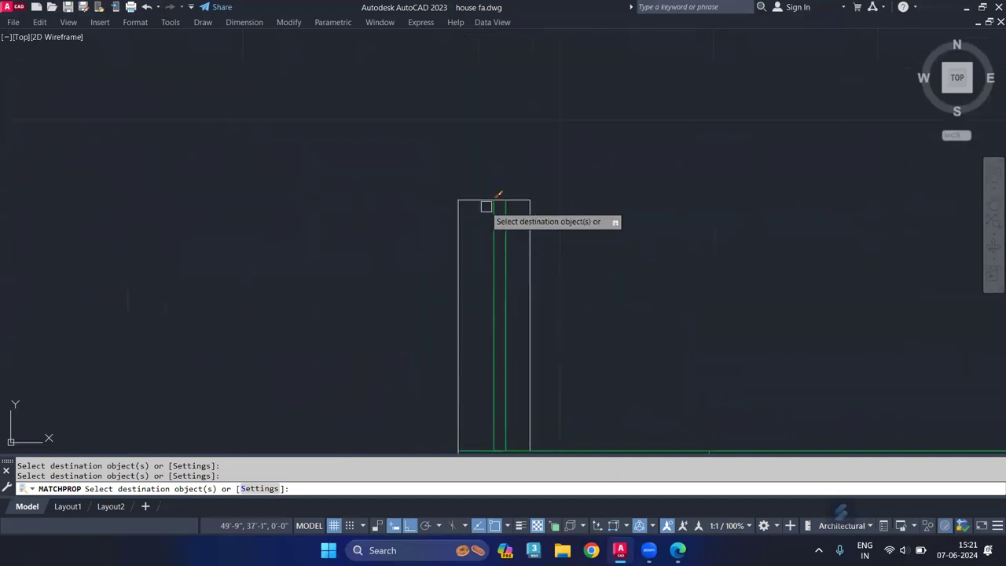
{"action": "key", "text": "Return"}
Select the top horizontal wall line and try stretching its endpoint, then cancel.
{"action": "scroll", "coordinate": [555, 222], "scroll_direction": "down", "scroll_amount": 5}
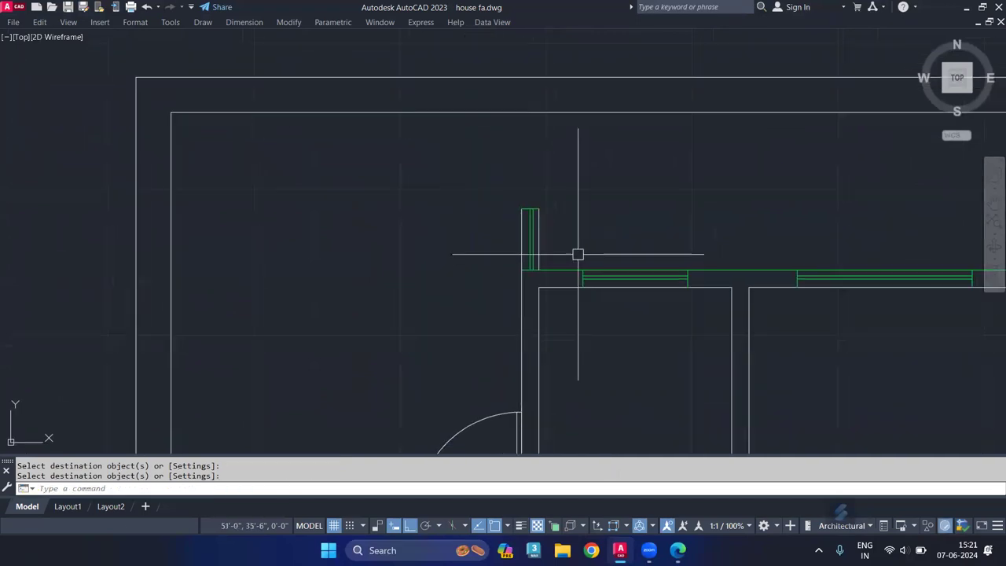
{"action": "scroll", "coordinate": [551, 270], "scroll_direction": "up", "scroll_amount": 4}
{"action": "key", "text": "Return"}
{"action": "left_click", "coordinate": [541, 268]}
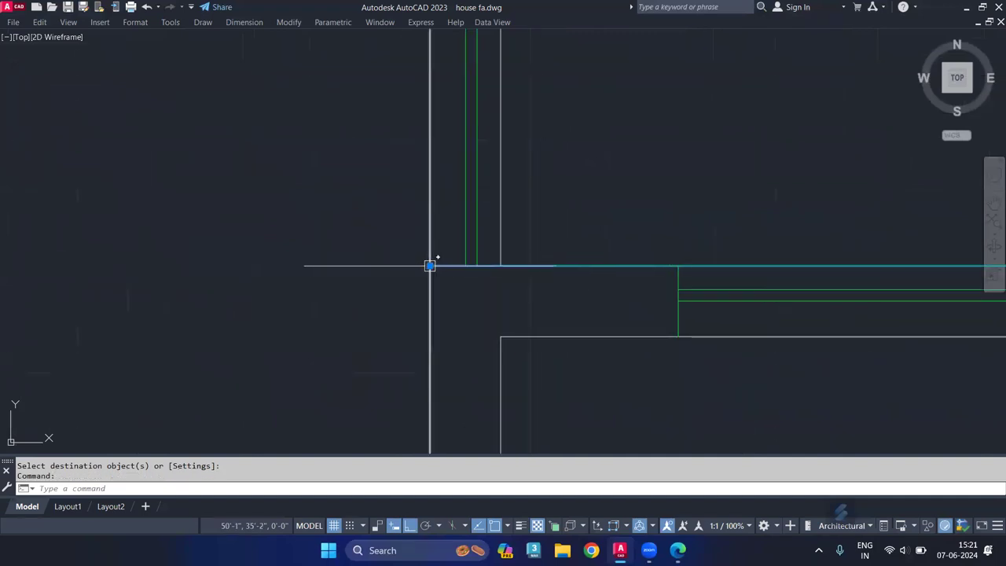
{"action": "left_click", "coordinate": [430, 265]}
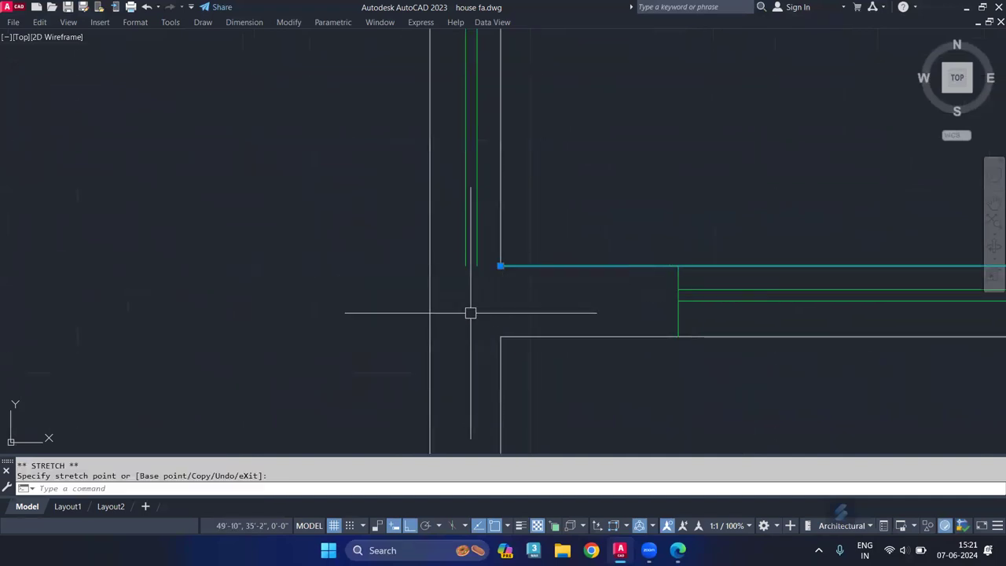
{"action": "key", "text": "Escape"}
Draw a short horizontal line closing the wall corner.
{"action": "type", "text": "l"}
{"action": "key", "text": "Return"}
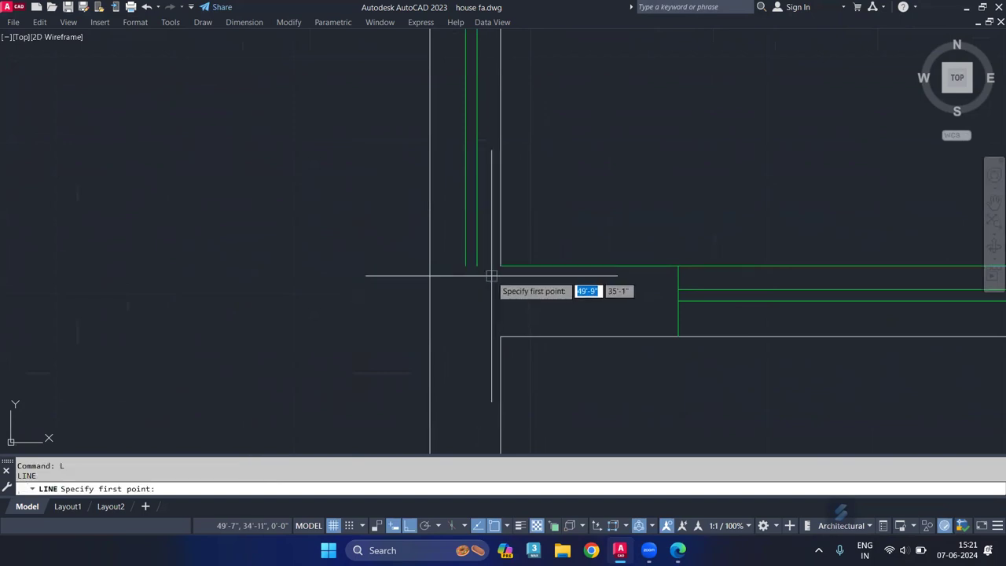
{"action": "left_click", "coordinate": [501, 266]}
{"action": "left_click", "coordinate": [430, 272]}
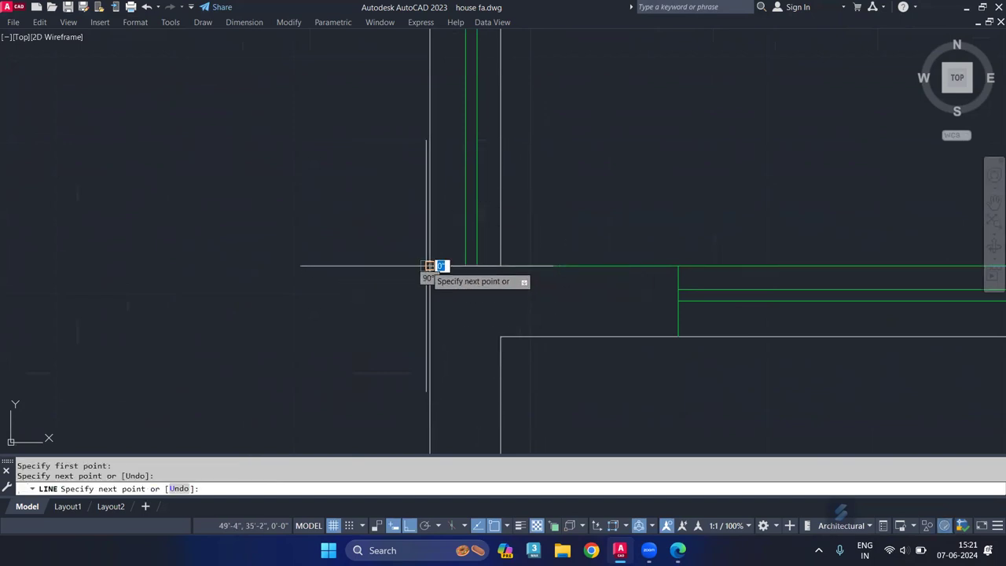
{"action": "key", "text": "Return"}
Match the new horizontal line to the green line's properties.
{"action": "type", "text": "a"}
{"action": "key", "text": "Return"}
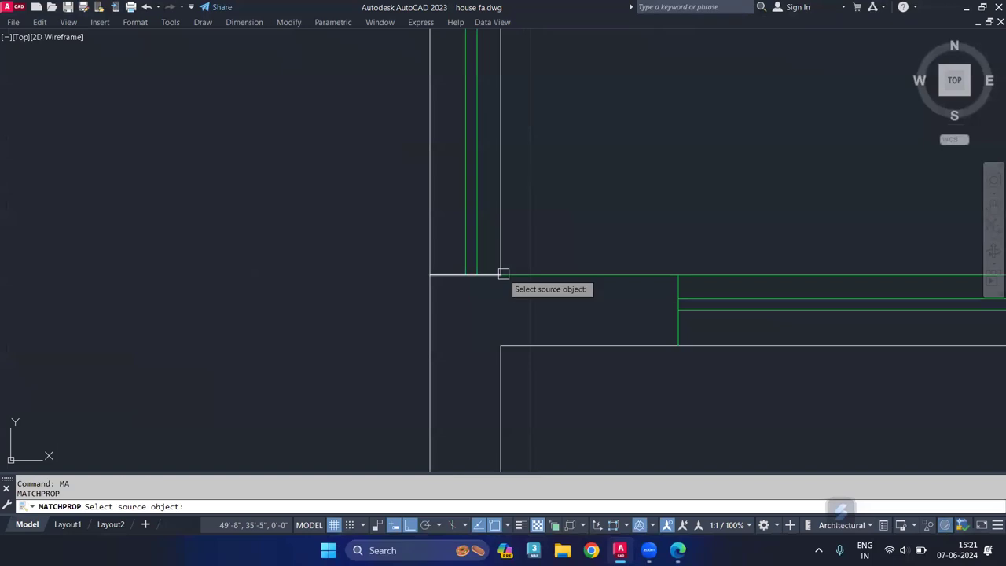
{"action": "left_click", "coordinate": [477, 250]}
{"action": "left_click", "coordinate": [454, 277]}
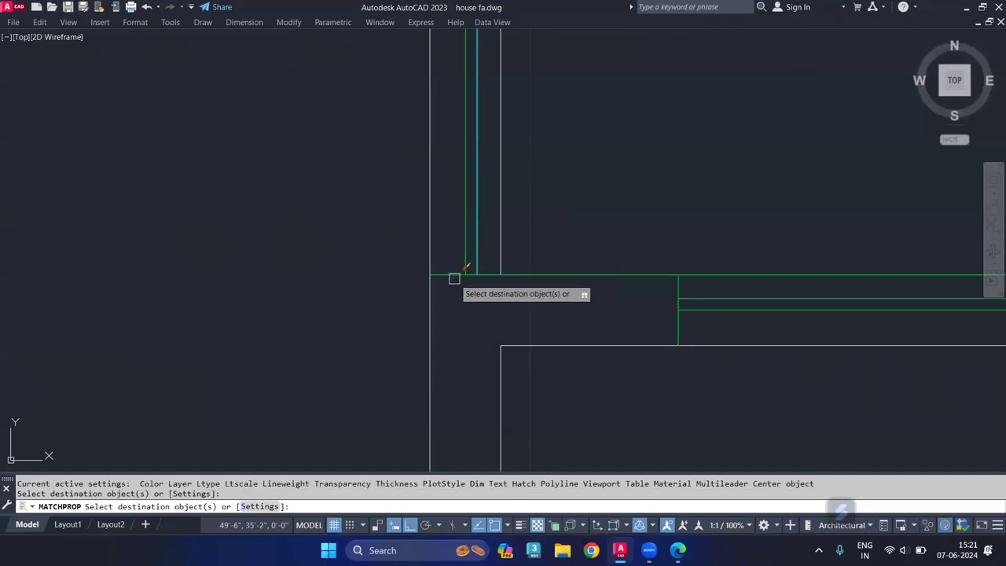
{"action": "key", "text": "Return"}
Match the stray green line back to the white wall lines, then pan out to the rooms.
{"action": "key", "text": "Return"}
{"action": "left_click", "coordinate": [549, 352]}
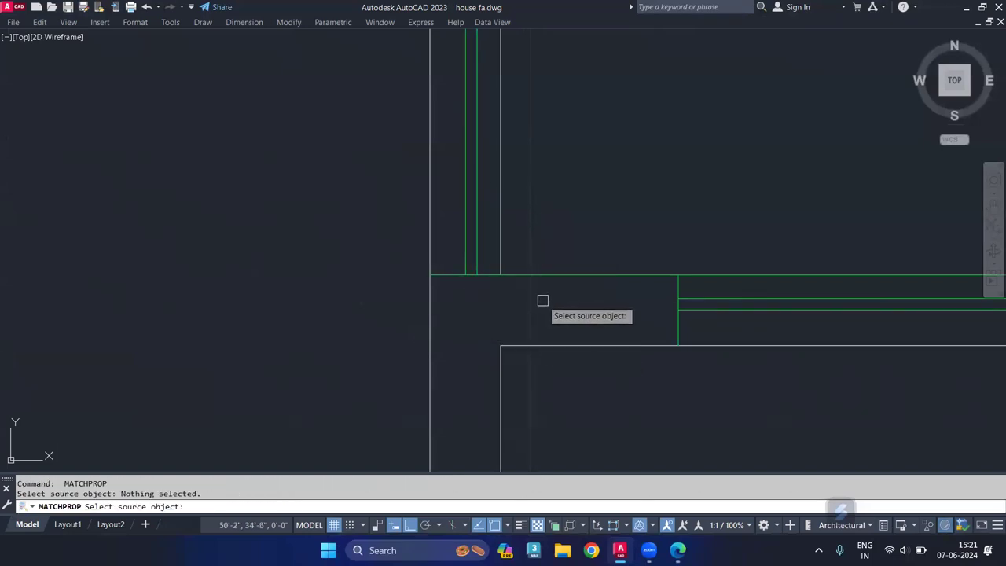
{"action": "left_click", "coordinate": [555, 275]}
{"action": "key", "text": "Return"}
{"action": "key", "text": "Return"}
{"action": "left_click", "coordinate": [562, 344]}
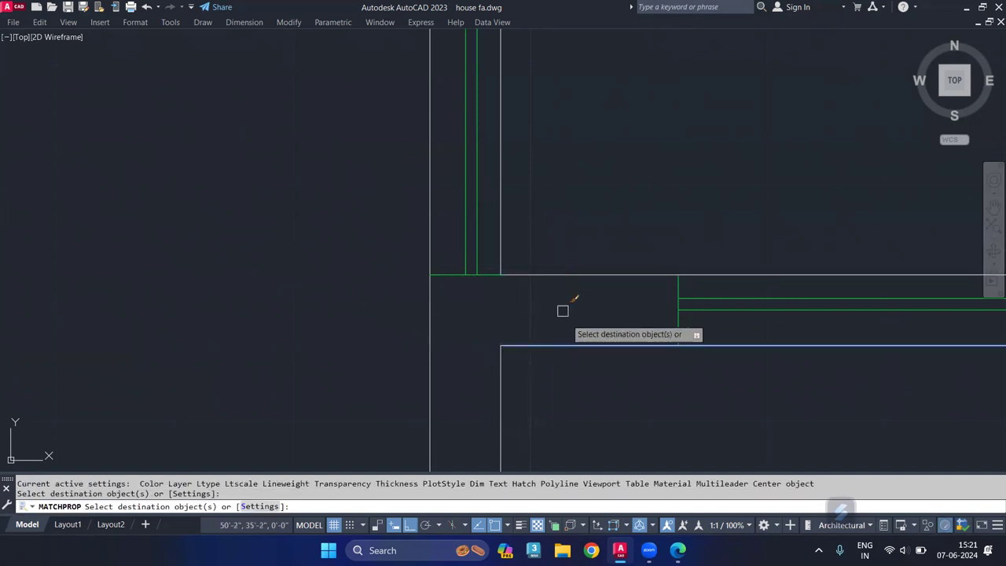
{"action": "key", "text": "Escape"}
{"action": "scroll", "coordinate": [566, 292], "scroll_direction": "down", "scroll_amount": 3}
{"action": "scroll", "coordinate": [558, 287], "scroll_direction": "down", "scroll_amount": 2}
{"action": "mouse_move", "coordinate": [558, 288]}
{"action": "middle_mouse_down"}
{"action": "mouse_move", "coordinate": [590, 350]}
{"action": "mouse_move", "coordinate": [568, 257]}
{"action": "middle_mouse_up"}
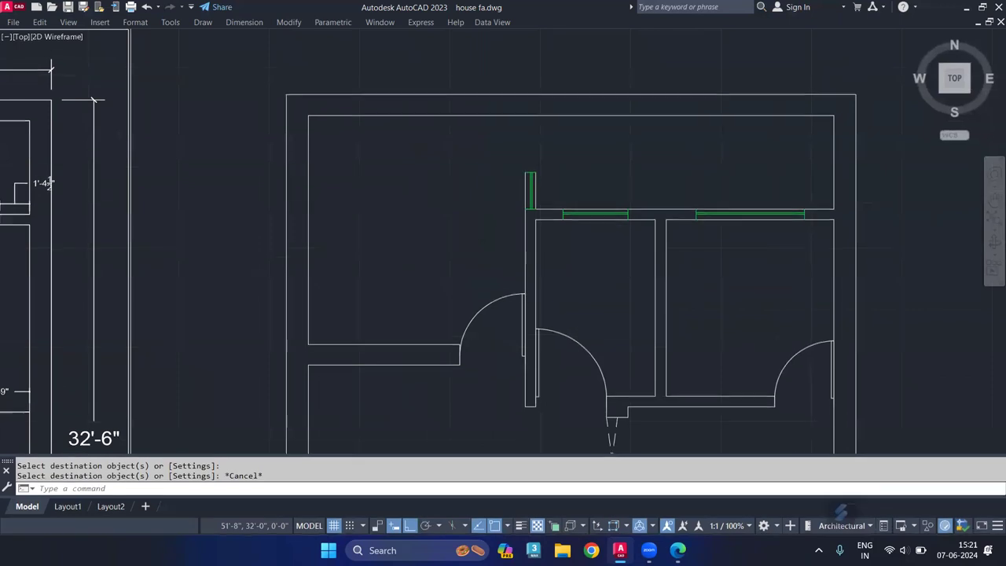
Select two doors in the copied plan, then clear the selection.
{"action": "left_click", "coordinate": [566, 322]}
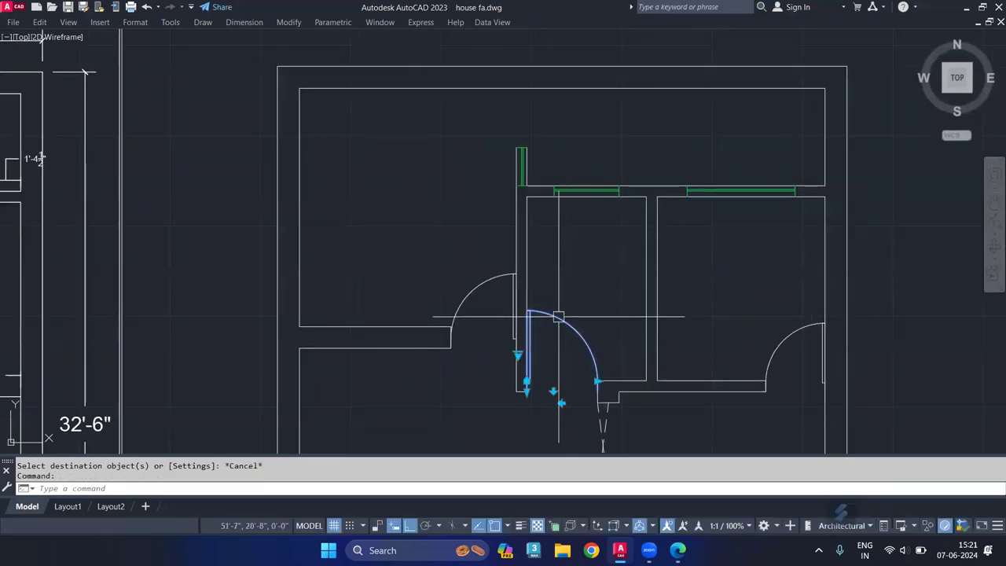
{"action": "left_click", "coordinate": [486, 283]}
{"action": "scroll", "coordinate": [491, 292], "scroll_direction": "down", "scroll_amount": 4}
{"action": "middle_click_drag", "start_coordinate": [497, 292], "coordinate": [471, 214]}
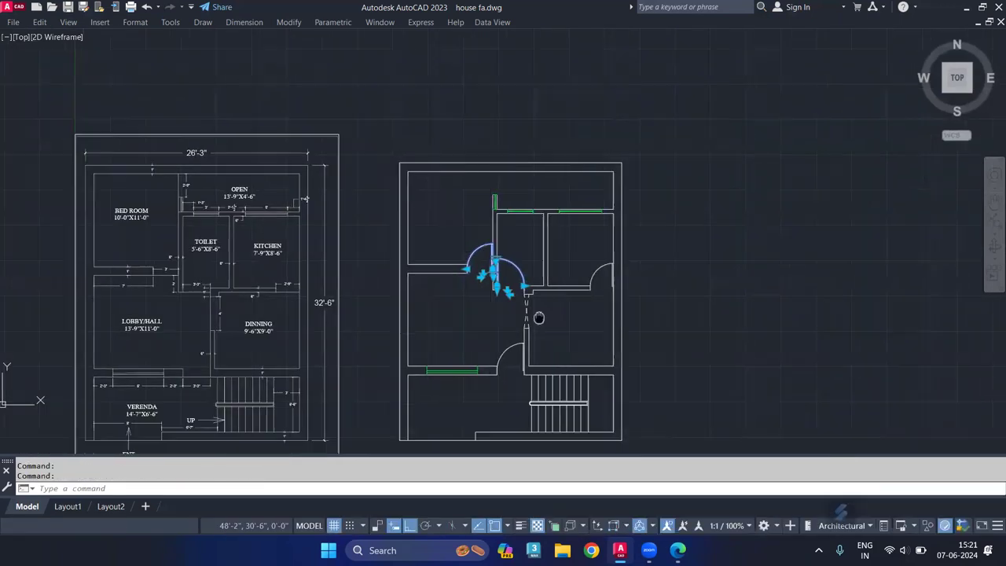
{"action": "key", "text": "Escape"}
{"action": "scroll", "coordinate": [458, 214], "scroll_direction": "up", "scroll_amount": 2}
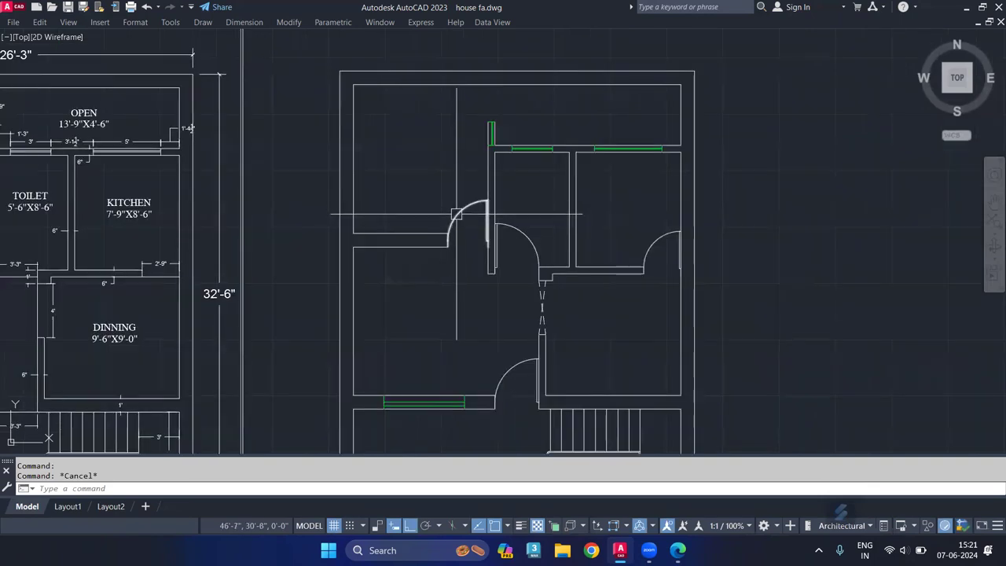
{"action": "mouse_move", "coordinate": [480, 260]}
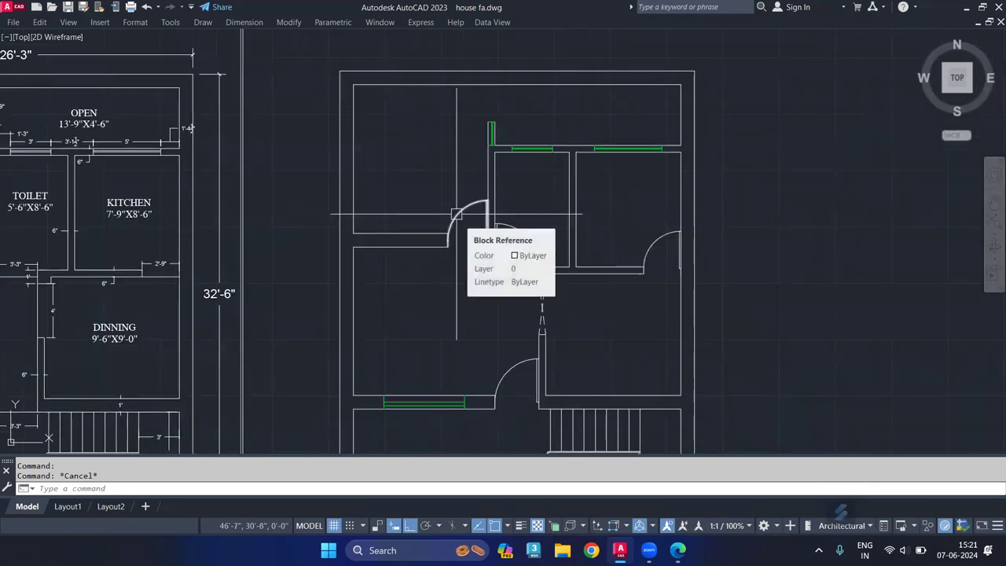
Open the Door - Imperial block in the Block Editor with BE.
{"action": "type", "text": "be"}
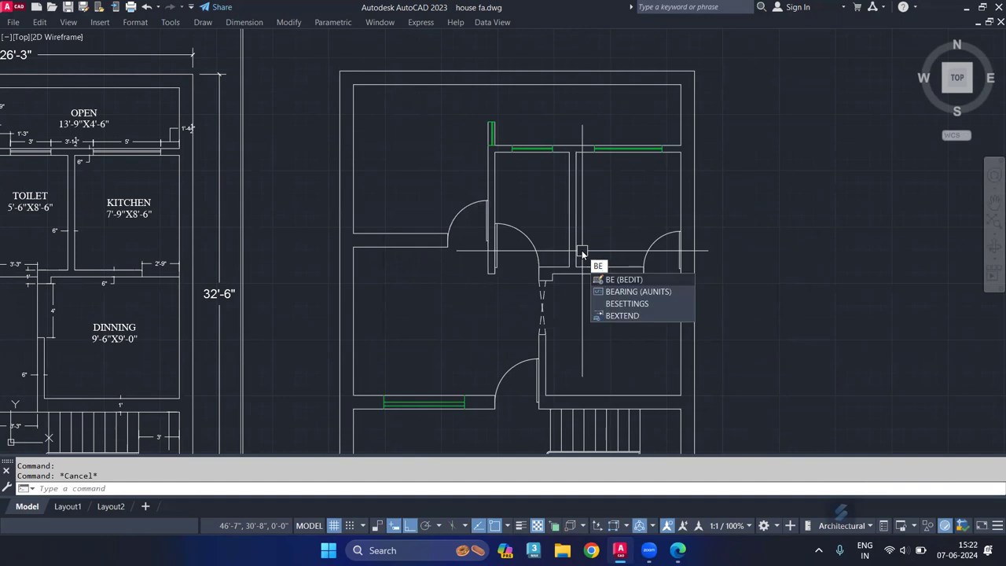
{"action": "key", "text": "Return"}
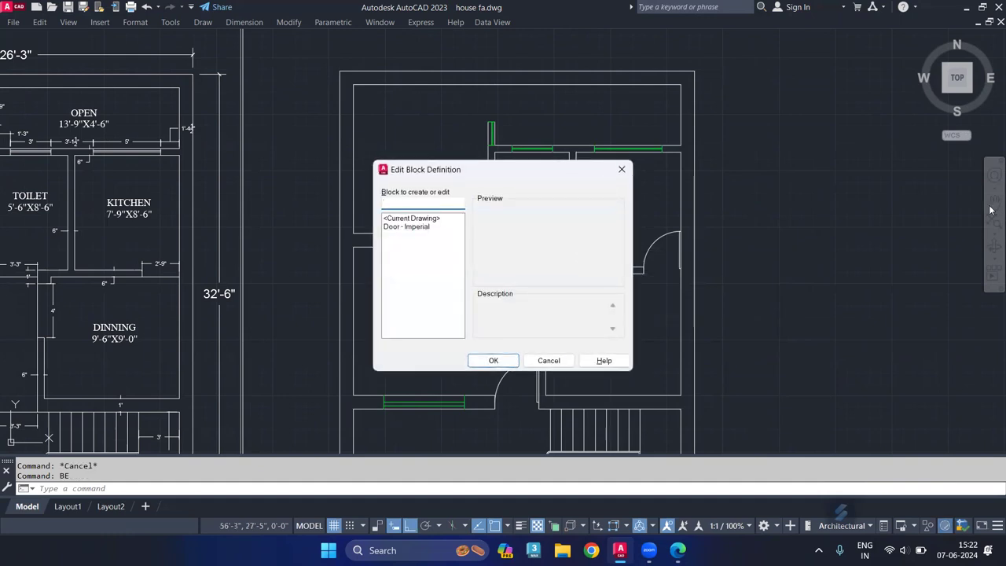
{"action": "left_click", "coordinate": [419, 227]}
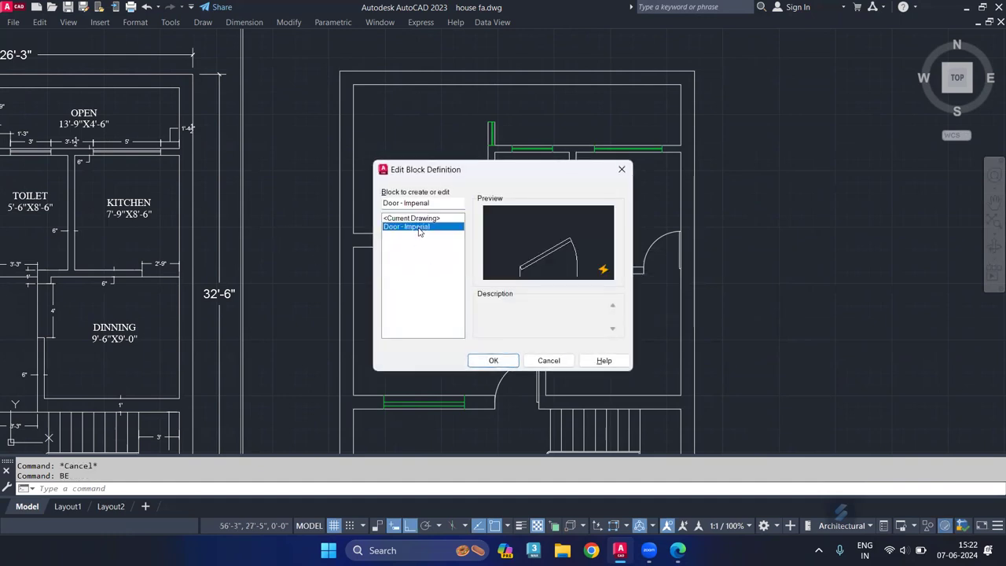
{"action": "double_click", "coordinate": [418, 227]}
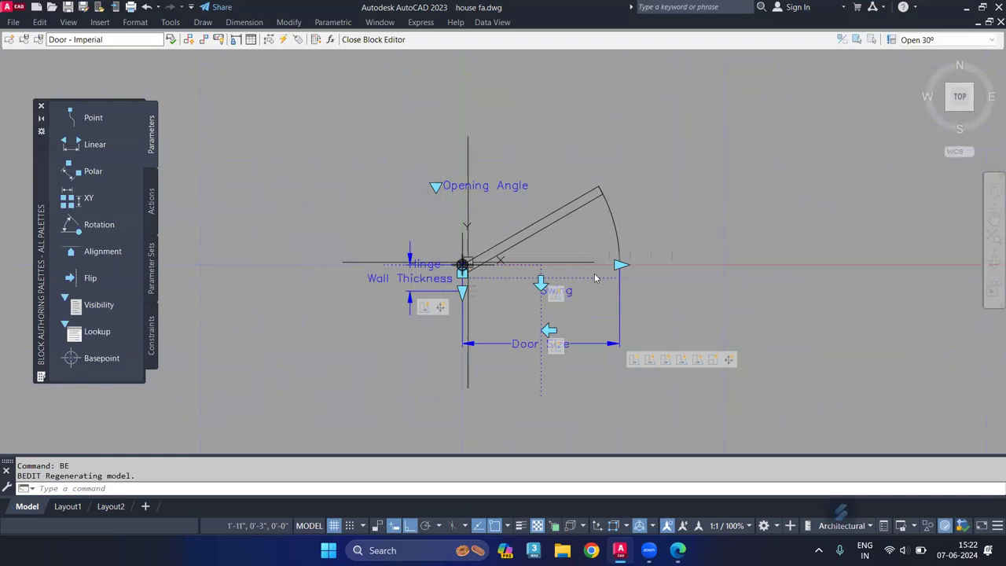
Window-select the door block's geometry and explode it.
{"action": "left_click", "coordinate": [678, 124]}
{"action": "left_click", "coordinate": [362, 331]}
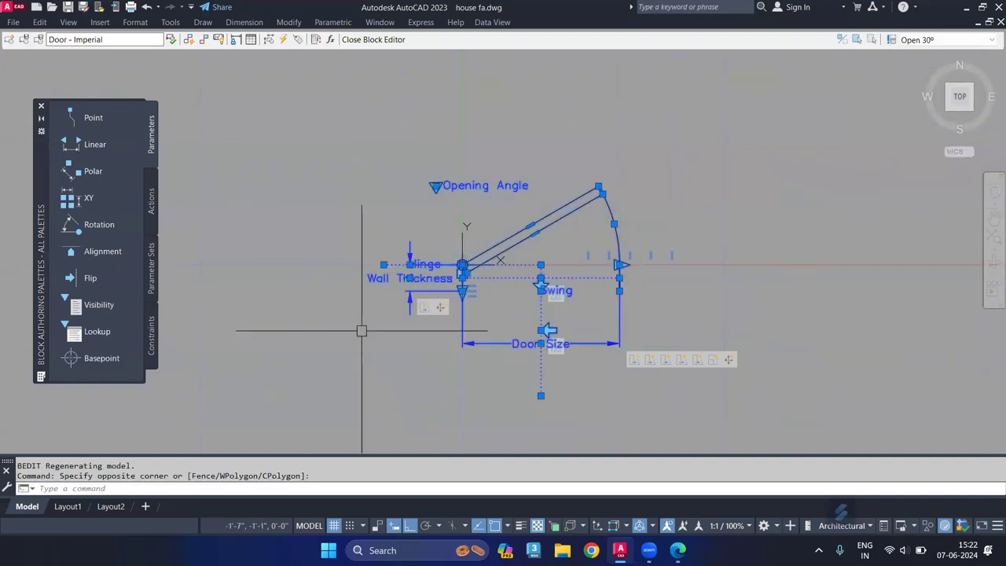
{"action": "type", "text": "x"}
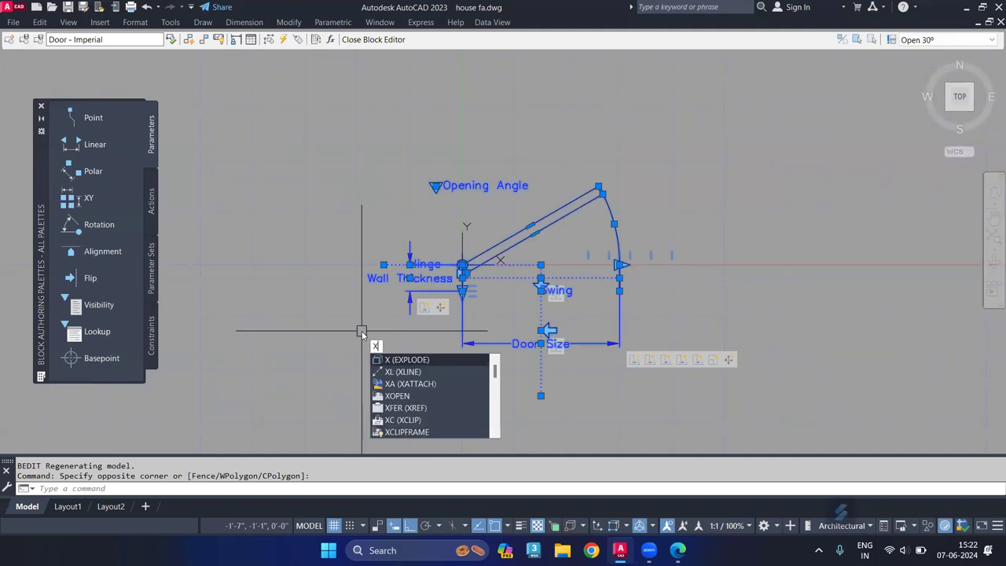
{"action": "key", "text": "Return"}
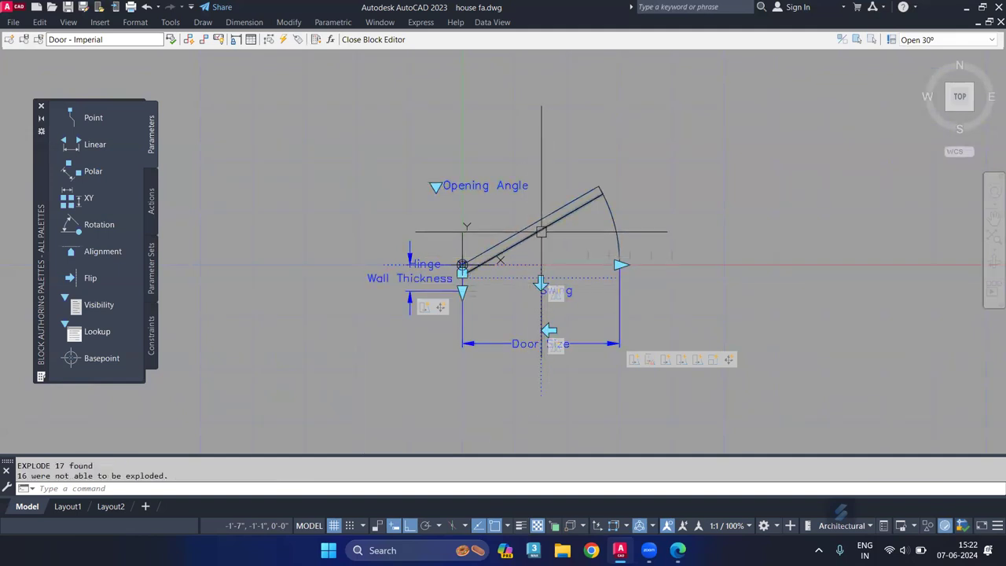
Set all the door geometry to blue with CHPROP and close the Block Editor.
{"action": "left_click", "coordinate": [647, 141]}
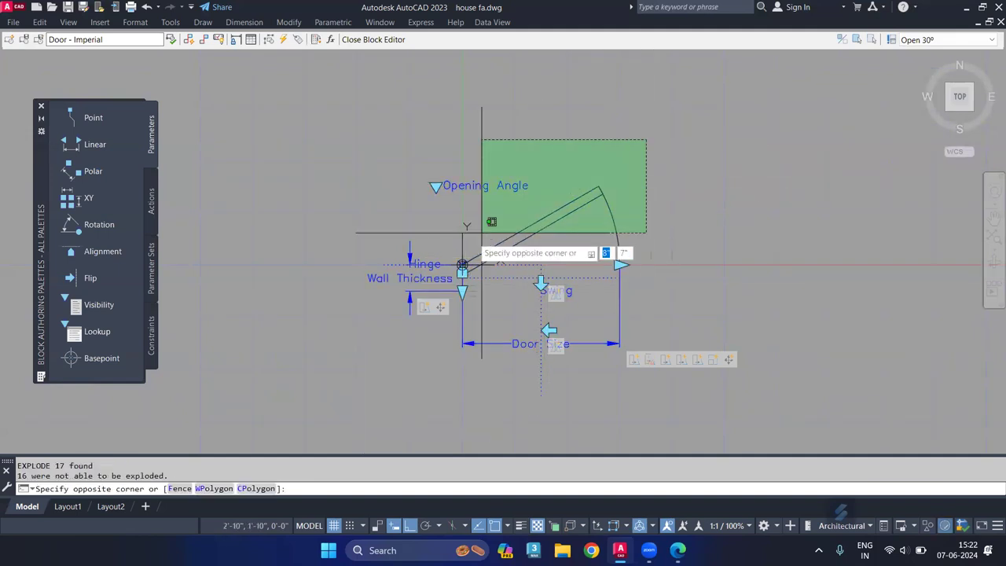
{"action": "left_click", "coordinate": [351, 337]}
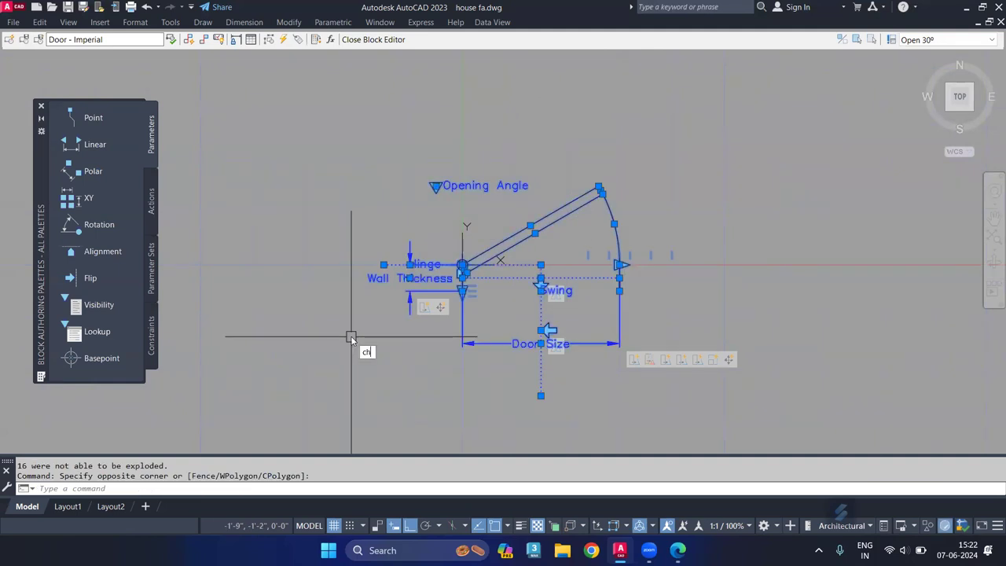
{"action": "type", "text": "p"}
{"action": "key", "text": "Return"}
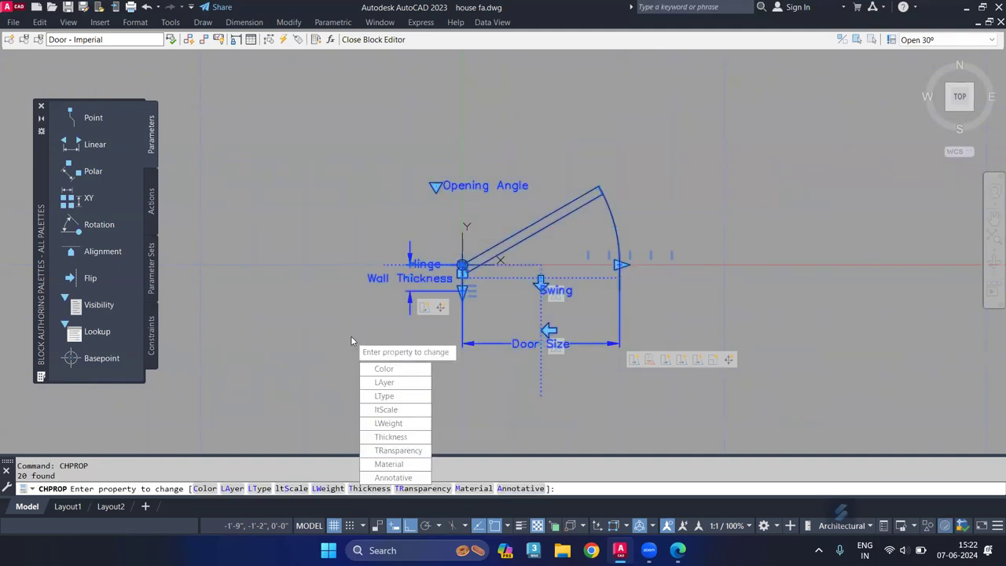
{"action": "type", "text": "c"}
{"action": "key", "text": "Return"}
{"action": "type", "text": "blue"}
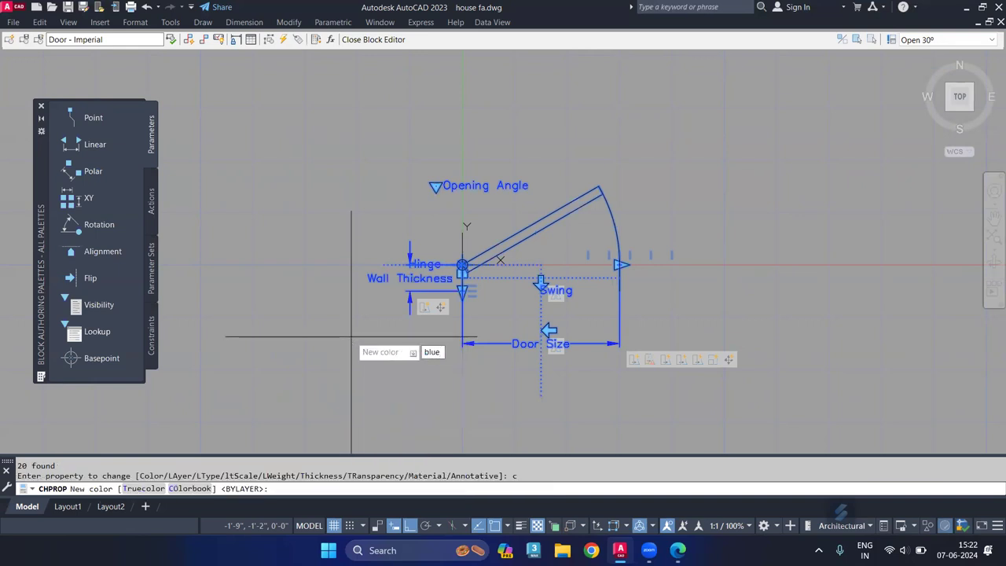
{"action": "key", "text": "Return"}
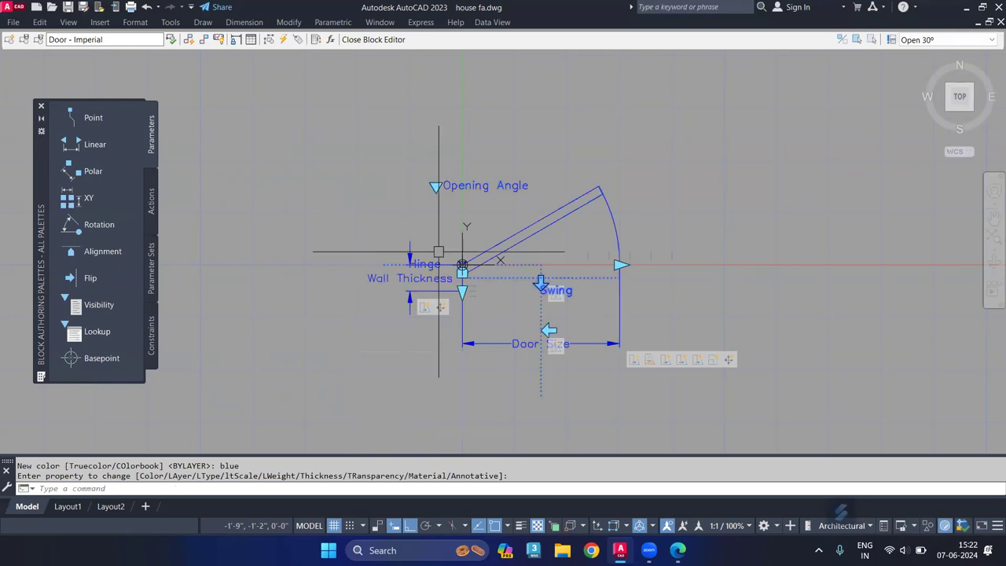
{"action": "left_click", "coordinate": [373, 39]}
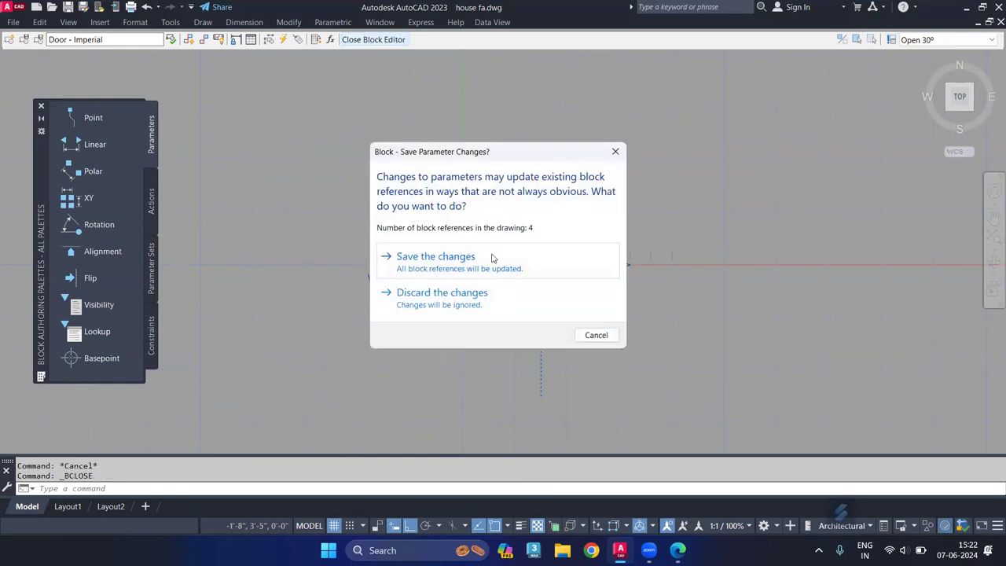
Save the block changes so all 4 door references update.
{"action": "left_click", "coordinate": [493, 258]}
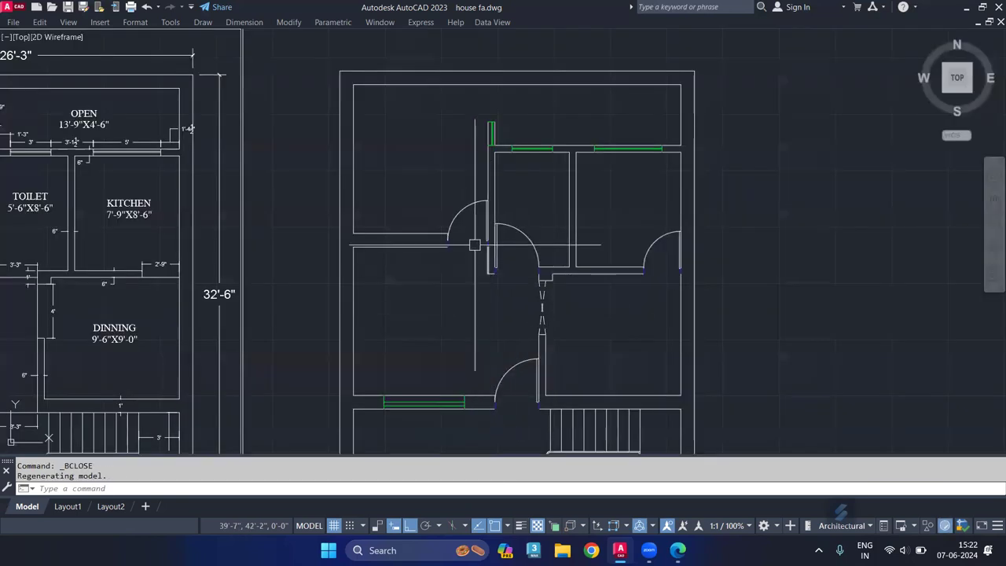
{"action": "scroll", "coordinate": [474, 244], "scroll_direction": "up", "scroll_amount": 5}
{"action": "scroll", "coordinate": [480, 250], "scroll_direction": "up", "scroll_amount": 1}
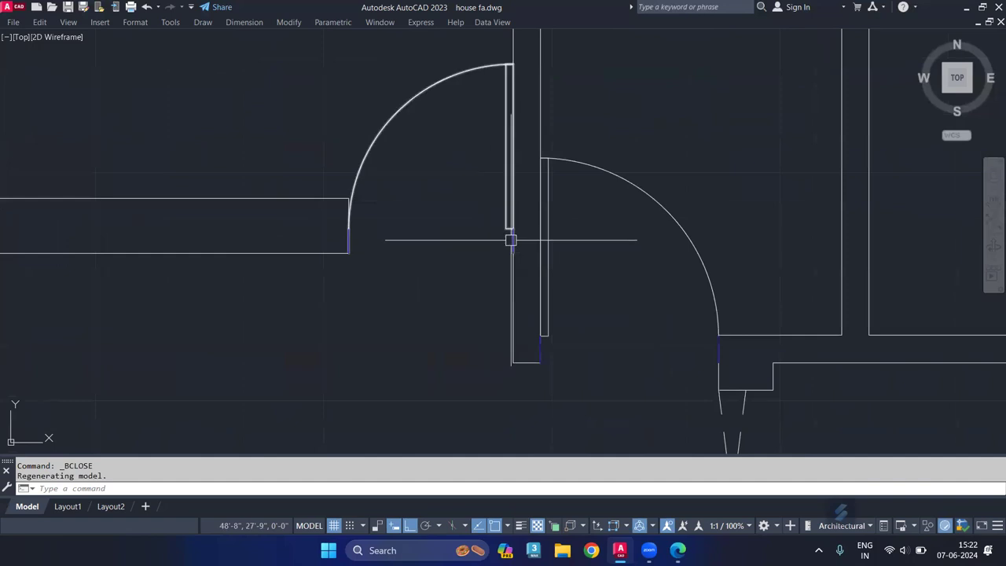
Reopen Door - Imperial from a plan door, then leave without making changes.
{"action": "left_click", "coordinate": [500, 184]}
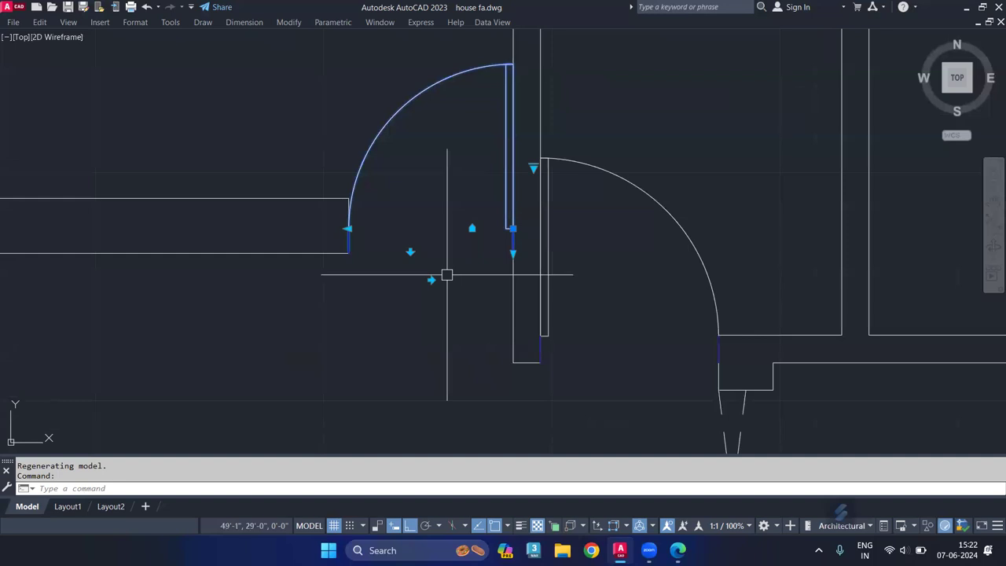
{"action": "double_click", "coordinate": [382, 128]}
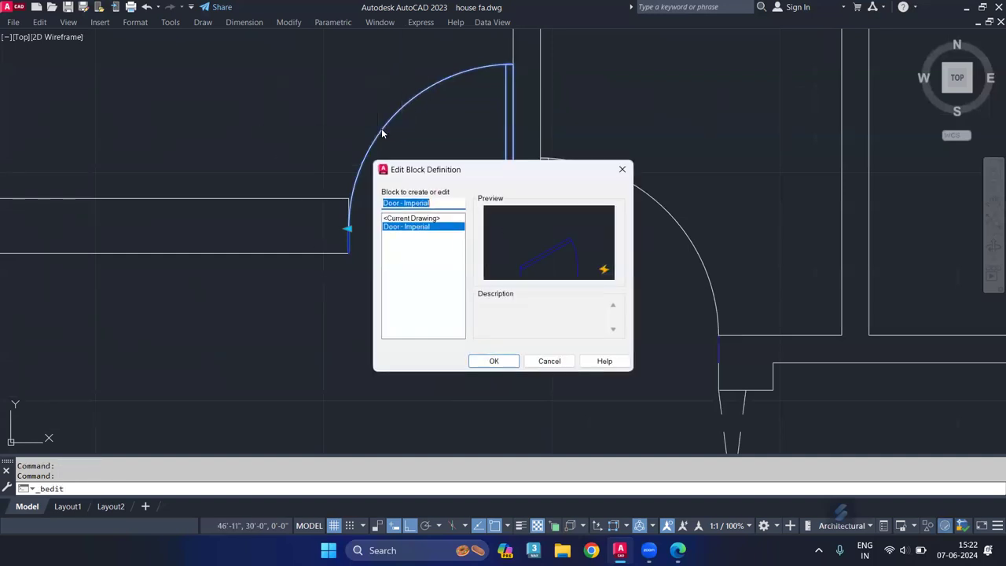
{"action": "left_click", "coordinate": [498, 361]}
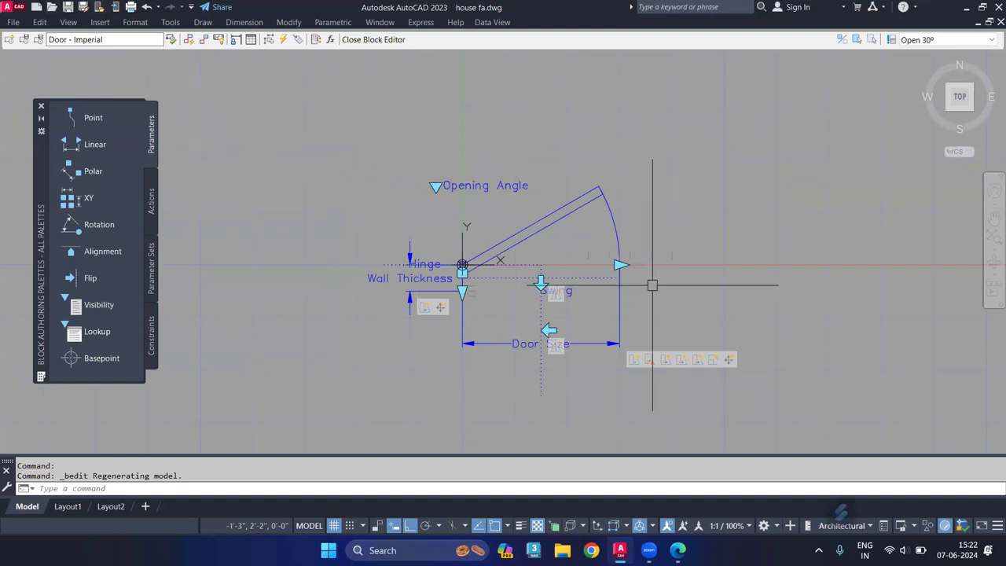
{"action": "key", "text": "Escape"}
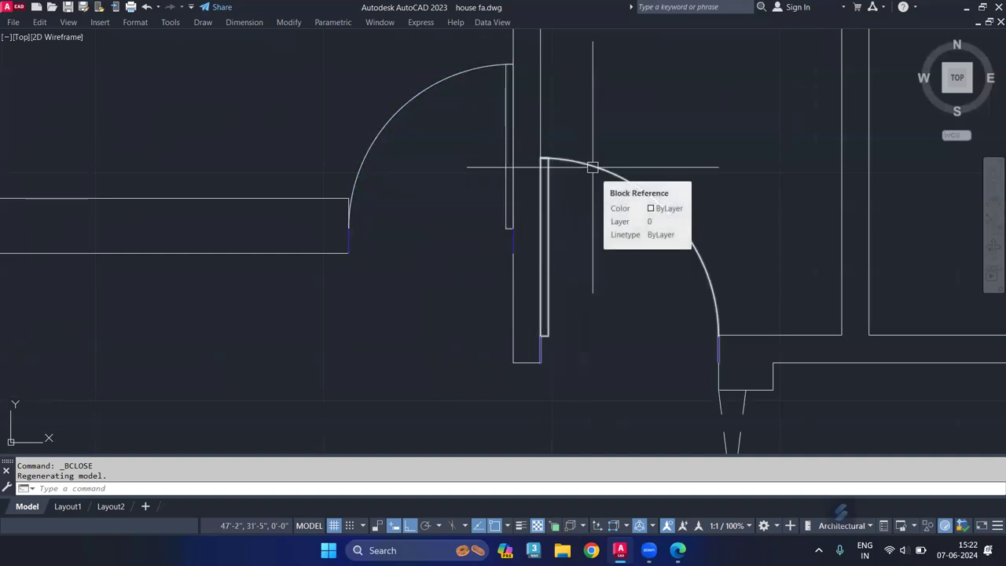
{"action": "scroll", "coordinate": [602, 252], "scroll_direction": "down", "scroll_amount": 4}
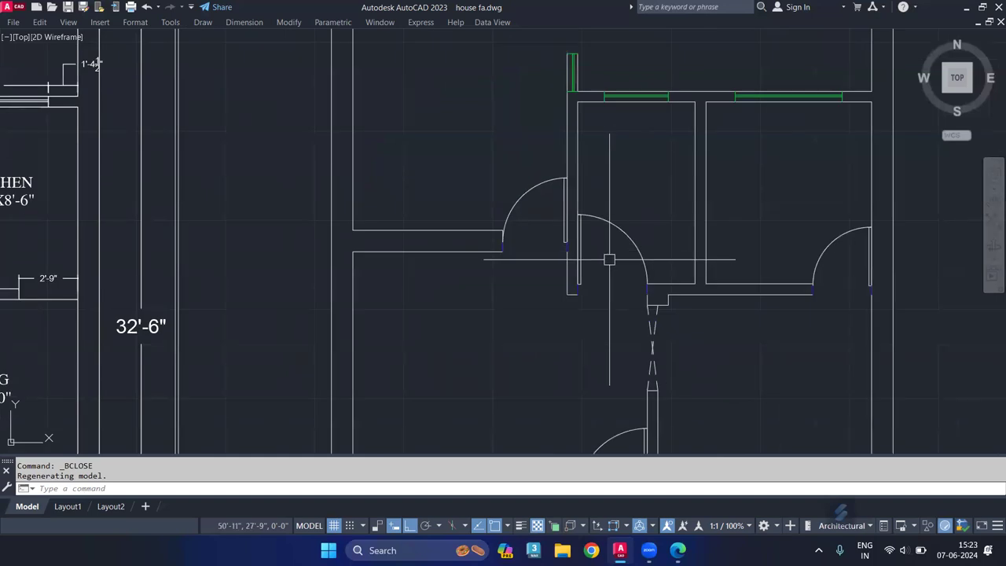
{"action": "scroll", "coordinate": [607, 259], "scroll_direction": "down", "scroll_amount": 3}
{"action": "scroll", "coordinate": [604, 259], "scroll_direction": "down", "scroll_amount": 2}
{"action": "scroll", "coordinate": [627, 294], "scroll_direction": "up", "scroll_amount": 6}
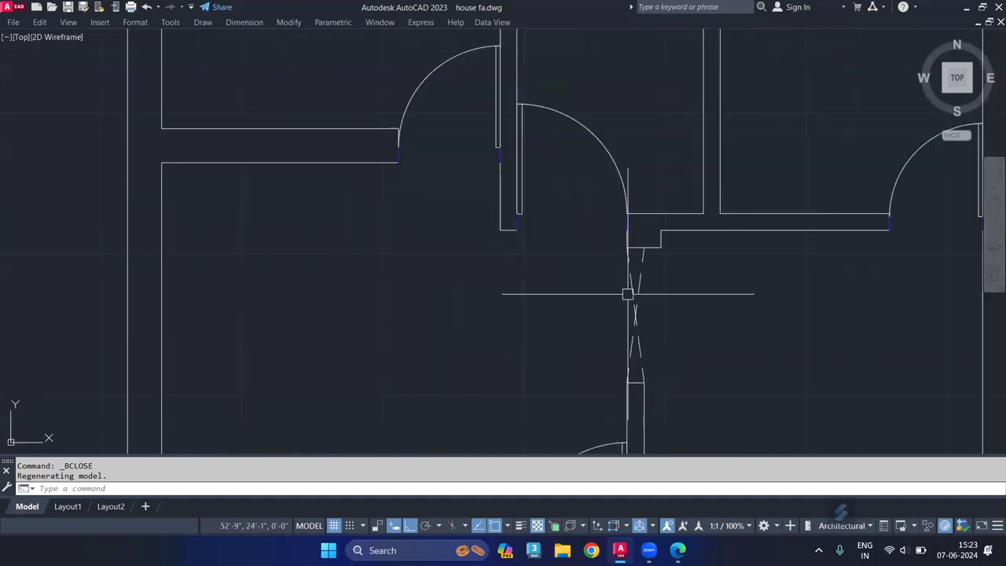
Begin a CHPROP colour change using colour book 'cyn' on the selected object, then cancel it.
{"action": "left_click", "coordinate": [637, 289]}
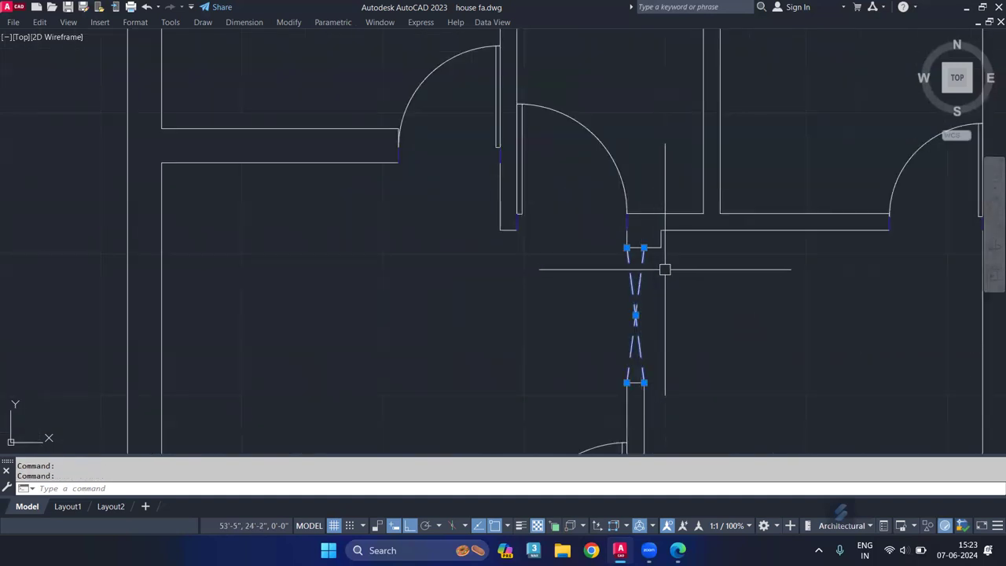
{"action": "type", "text": "chprop"}
{"action": "key", "text": "Return"}
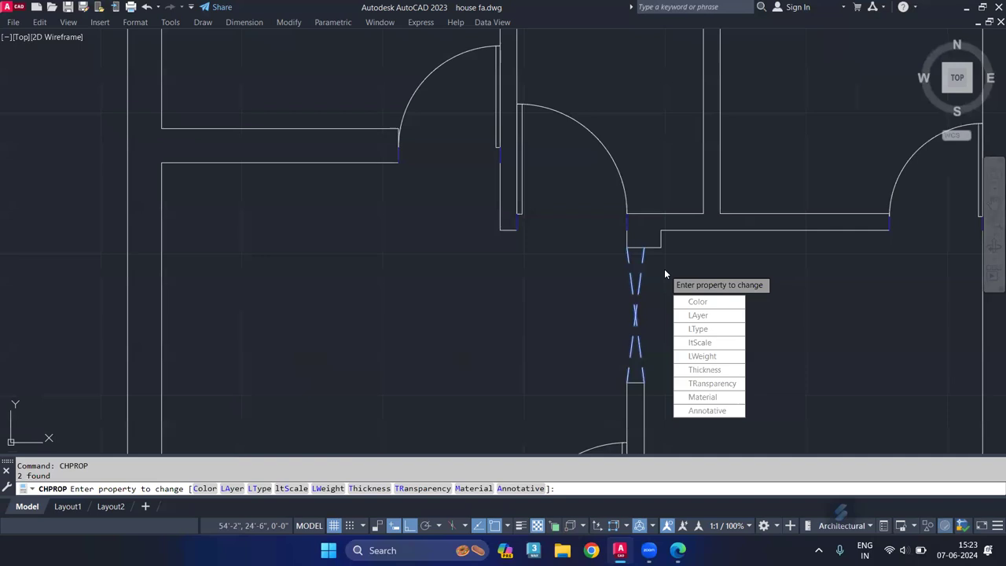
{"action": "type", "text": "c"}
{"action": "key", "text": "Return"}
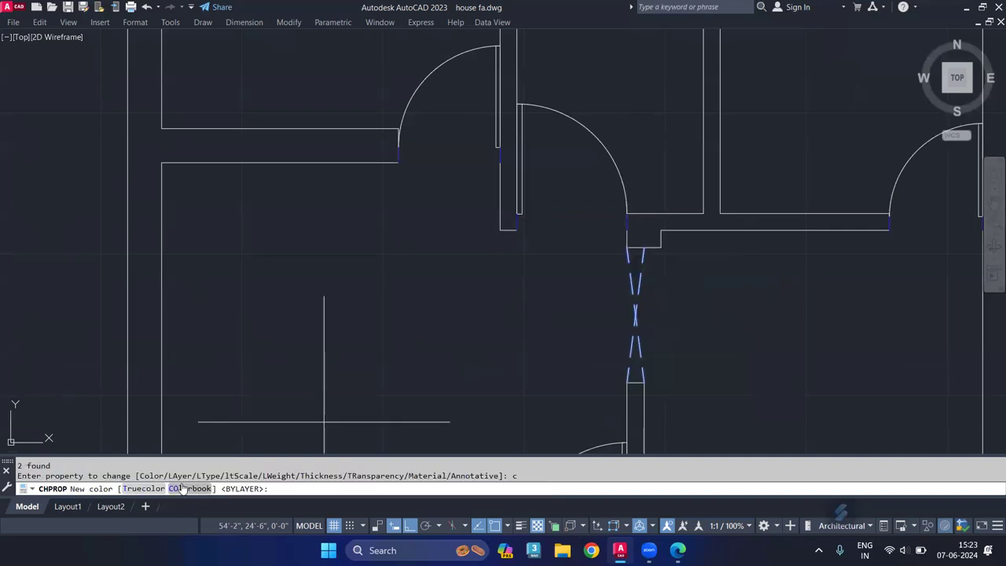
{"action": "left_click", "coordinate": [186, 488]}
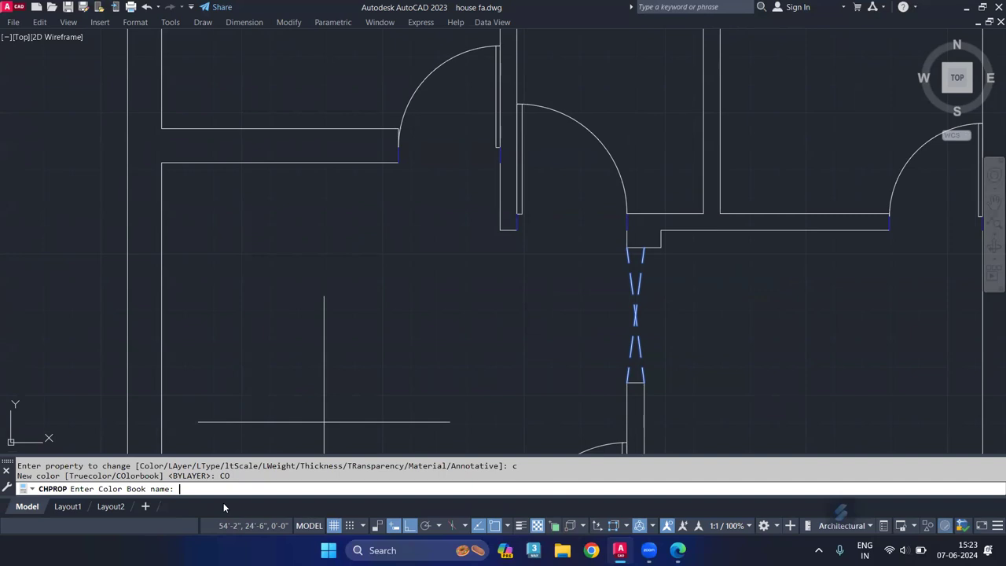
{"action": "type", "text": "cy"}
{"action": "type", "text": "n"}
{"action": "key", "text": "Return"}
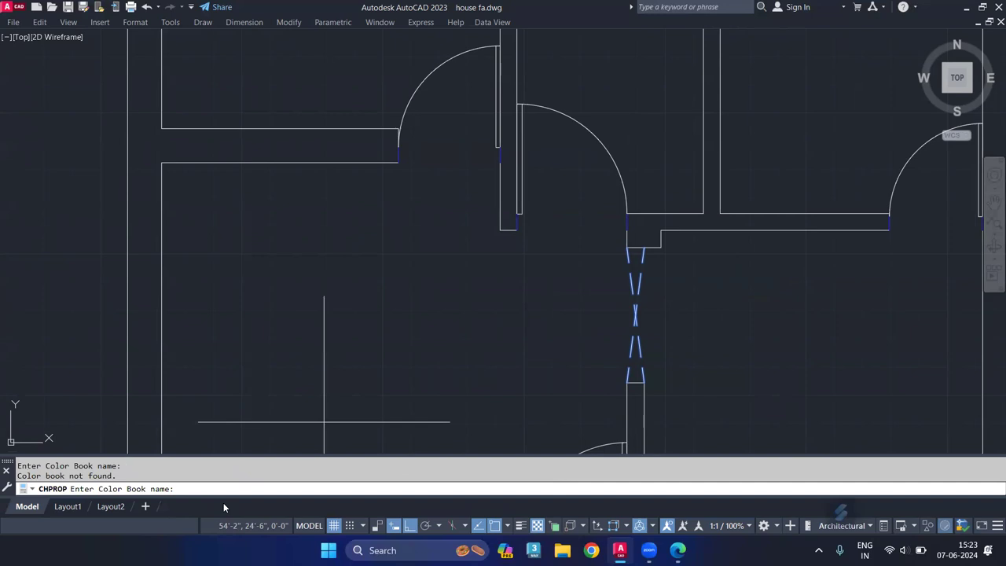
{"action": "key", "text": "Escape"}
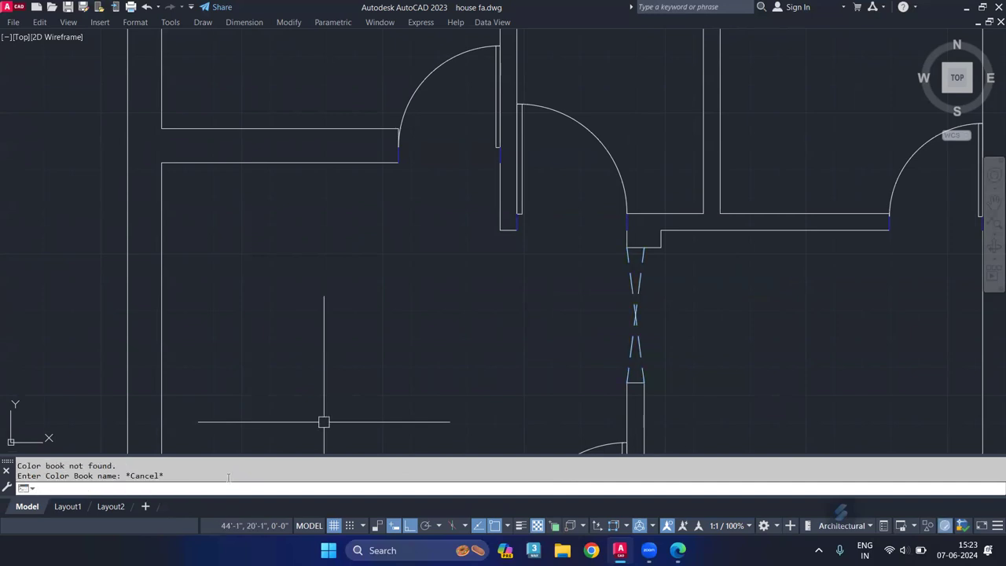
Set the dashed corridor doorway lines to Cyan in Properties, then zoom out to both plans.
{"action": "left_click", "coordinate": [703, 302]}
{"action": "left_click", "coordinate": [598, 328]}
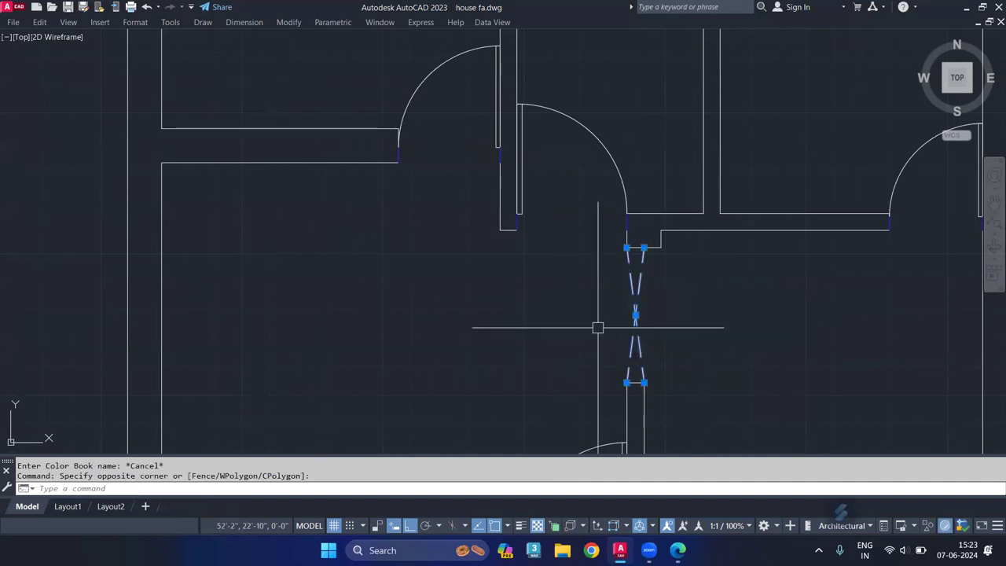
{"action": "type", "text": "pr"}
{"action": "key", "text": "Return"}
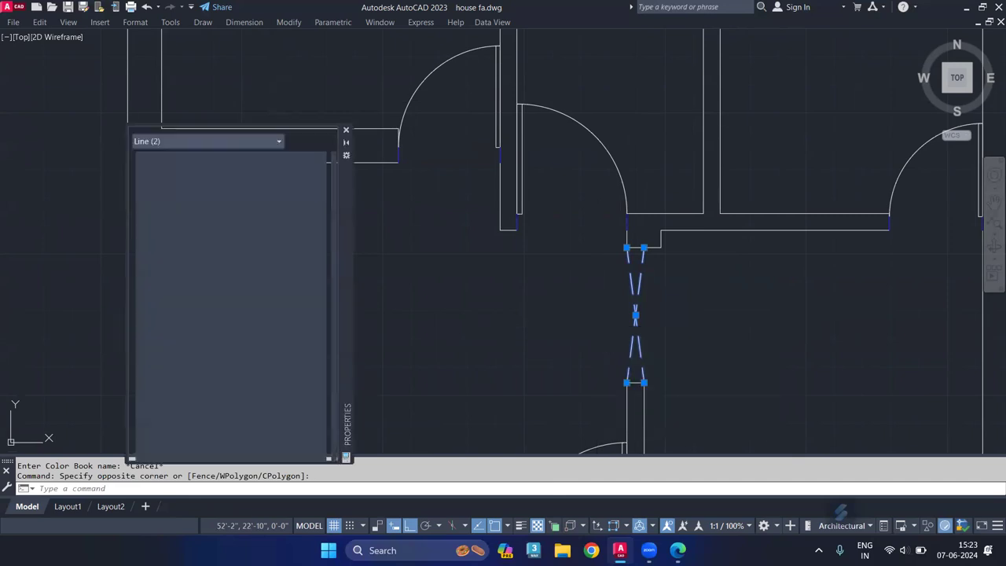
{"action": "left_click", "coordinate": [297, 171]}
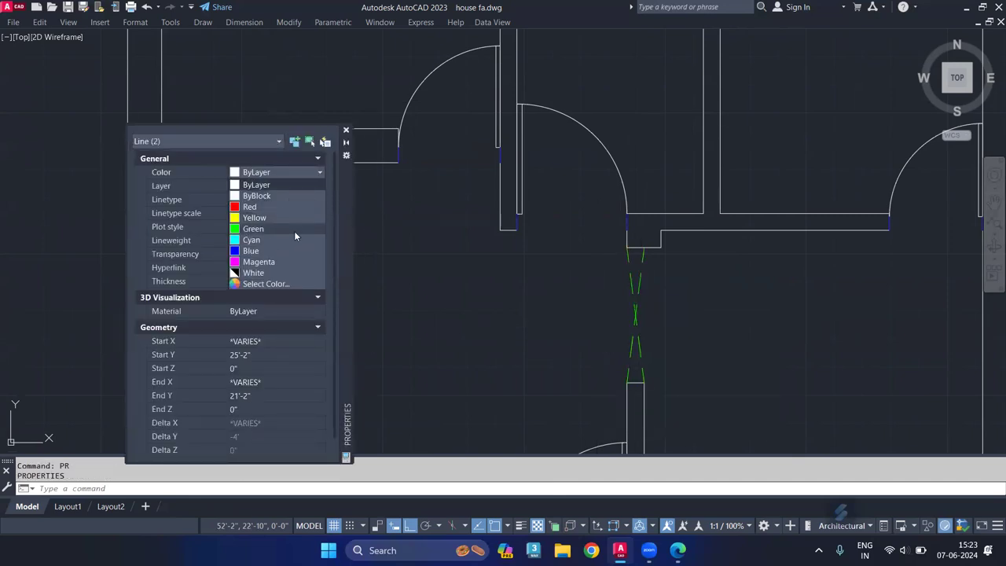
{"action": "left_click", "coordinate": [296, 239]}
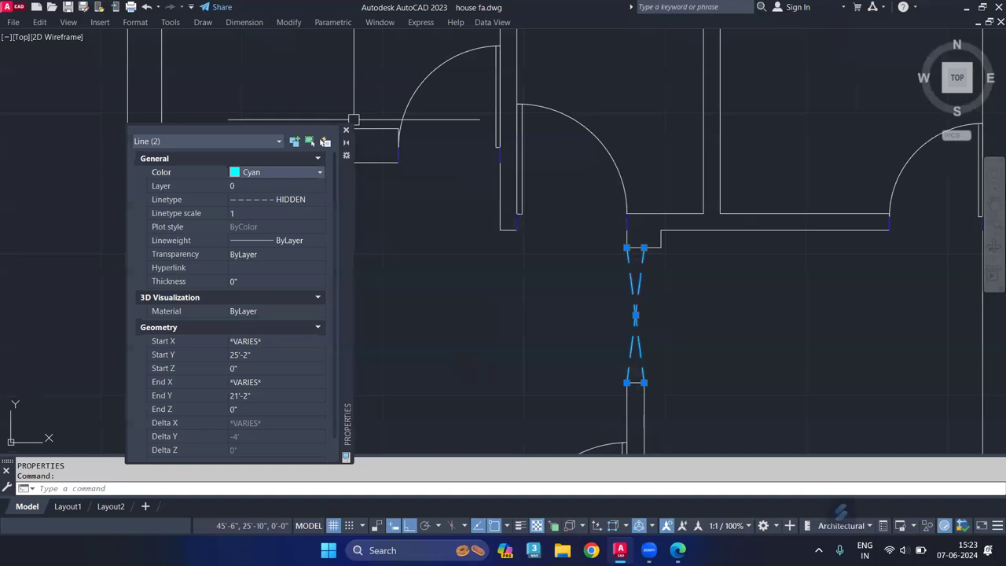
{"action": "left_click", "coordinate": [346, 130]}
{"action": "key", "text": "Escape"}
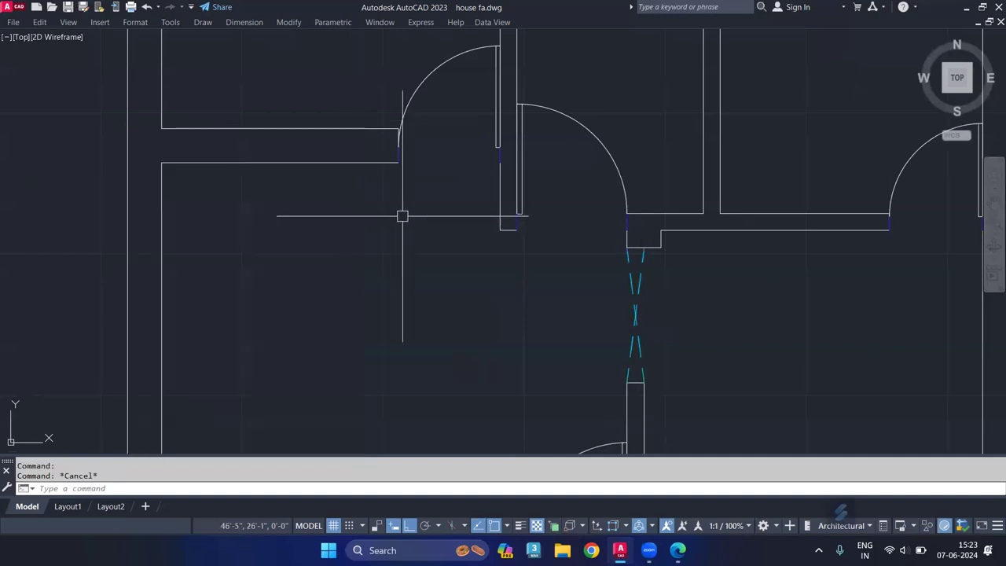
{"action": "scroll", "coordinate": [461, 187], "scroll_direction": "down", "scroll_amount": 3}
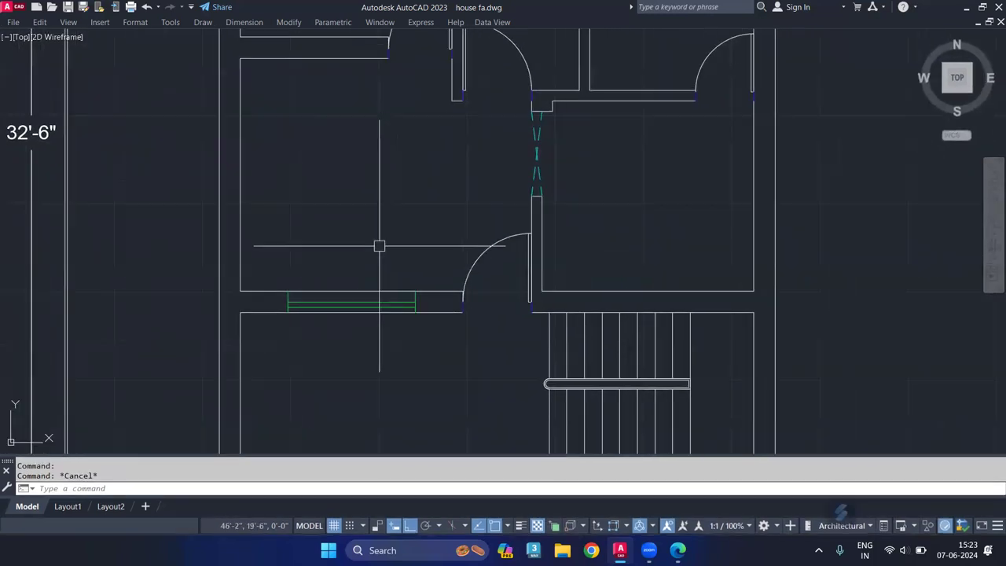
{"action": "scroll", "coordinate": [398, 247], "scroll_direction": "down", "scroll_amount": 2}
{"action": "scroll", "coordinate": [391, 229], "scroll_direction": "down", "scroll_amount": 2}
{"action": "middle_click_drag", "start_coordinate": [366, 227], "coordinate": [434, 301]}
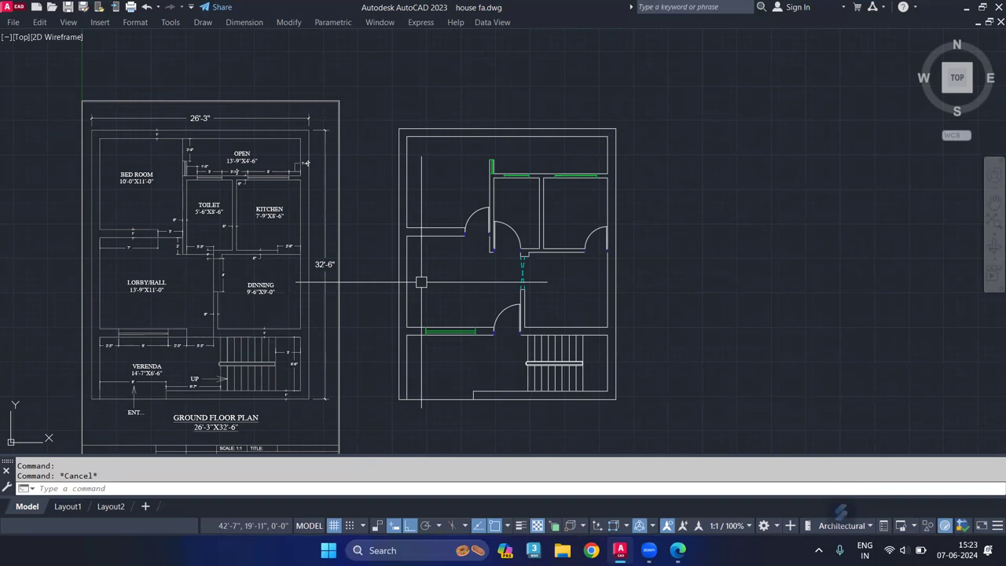
Create a new dimension style 'aa' from ISO-25 and show its Lines settings.
{"action": "type", "text": "d"}
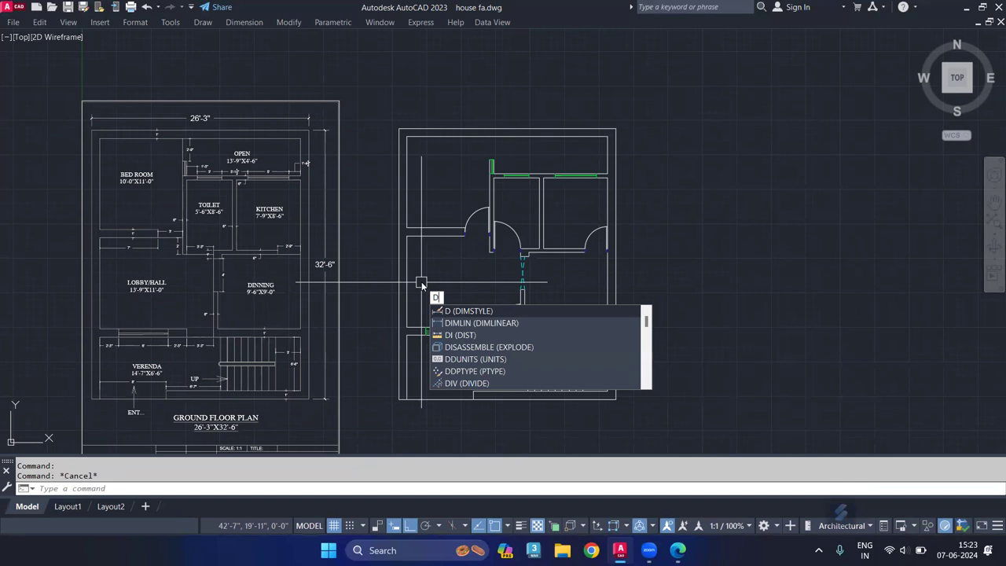
{"action": "key", "text": "Return"}
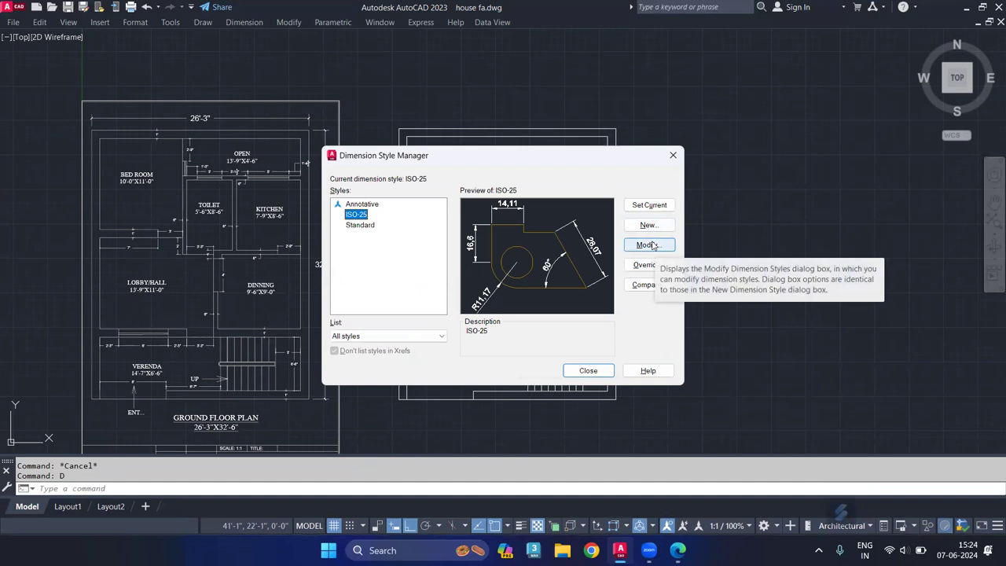
{"action": "left_click", "coordinate": [644, 228]}
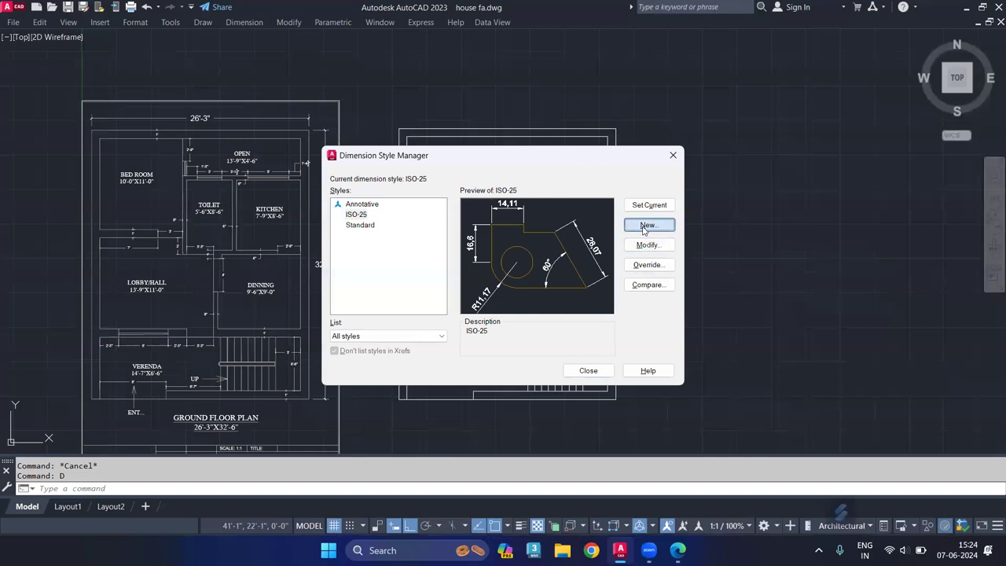
{"action": "left_click", "coordinate": [645, 227]}
{"action": "type", "text": "aayush"}
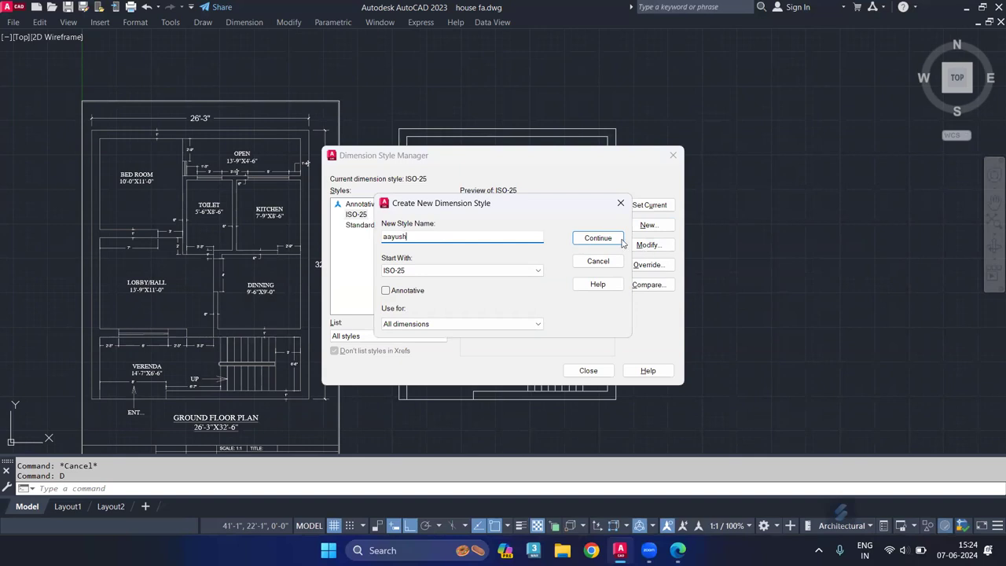
{"action": "left_click", "coordinate": [598, 238]}
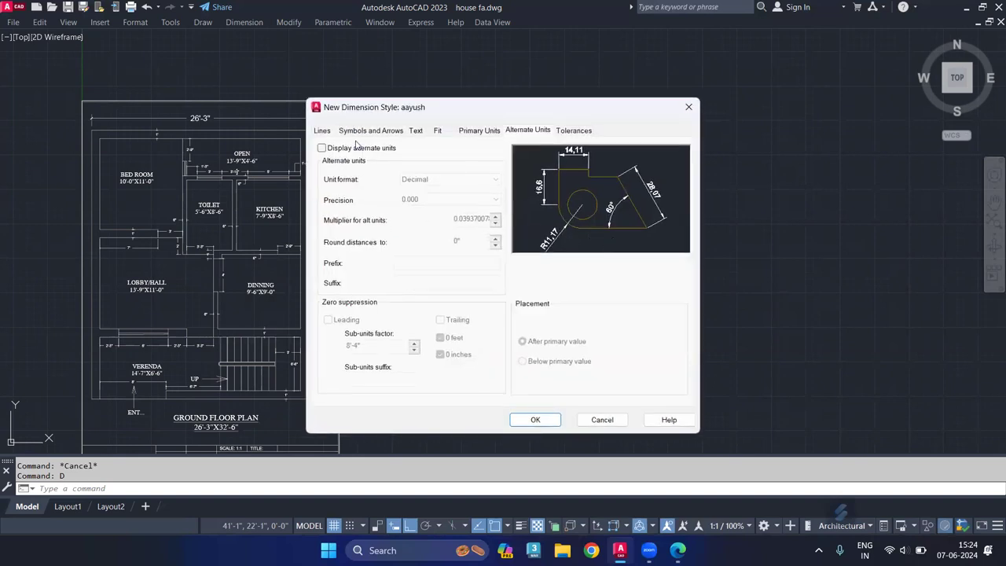
{"action": "left_click", "coordinate": [323, 131]}
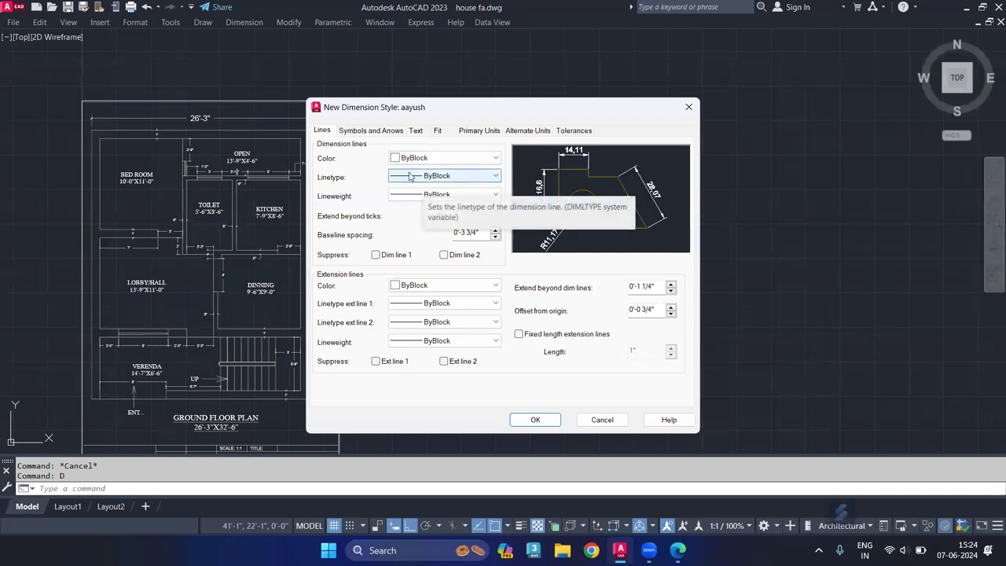
Set both arrowheads to Architectural tick with an arrow size of 1.
{"action": "left_click", "coordinate": [362, 134]}
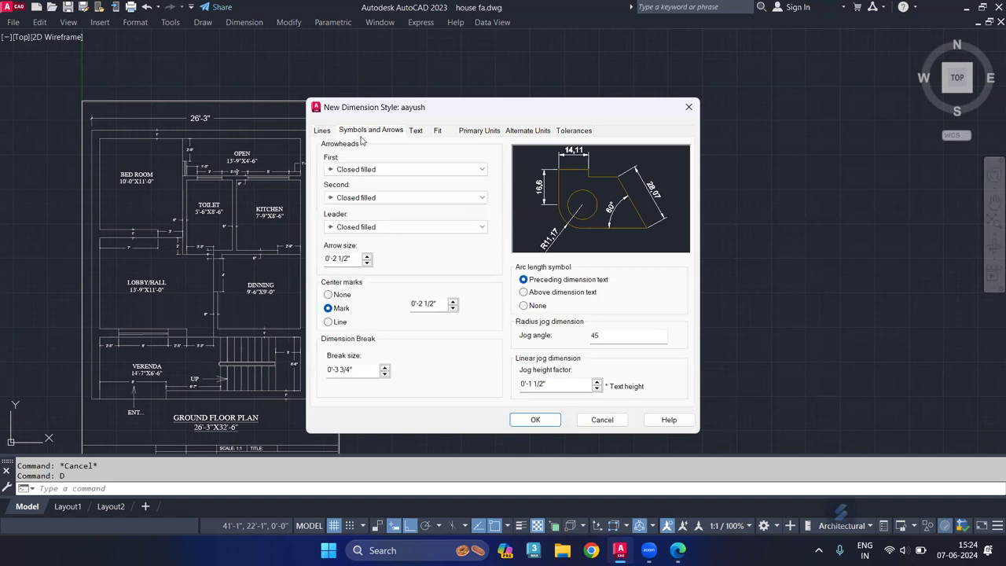
{"action": "left_click", "coordinate": [367, 171]}
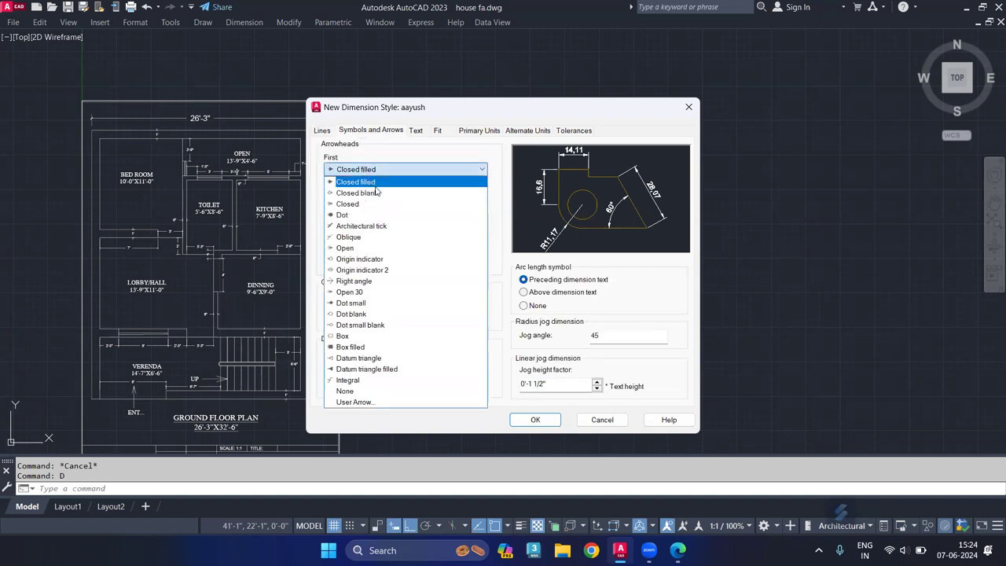
{"action": "left_click", "coordinate": [382, 227]}
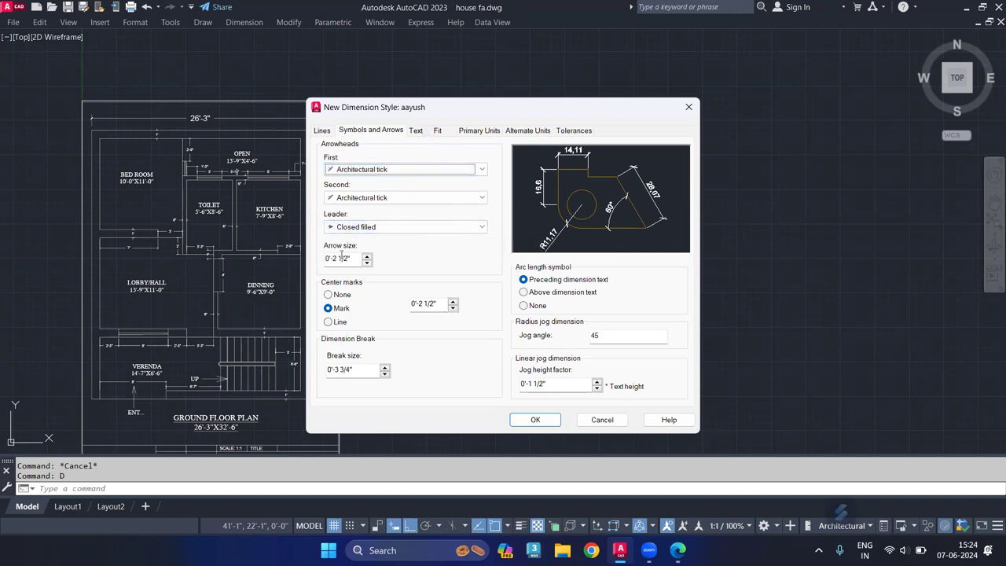
{"action": "left_click_drag", "start_coordinate": [350, 258], "coordinate": [316, 255]}
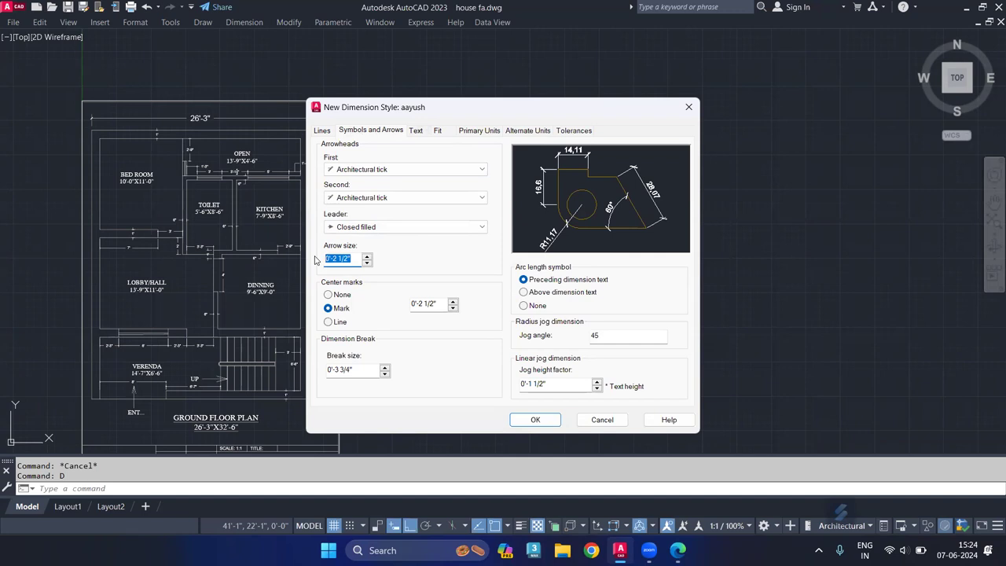
{"action": "type", "text": "1"}
Set the dimension text height to 1 and review the Fit settings.
{"action": "left_click", "coordinate": [416, 132]}
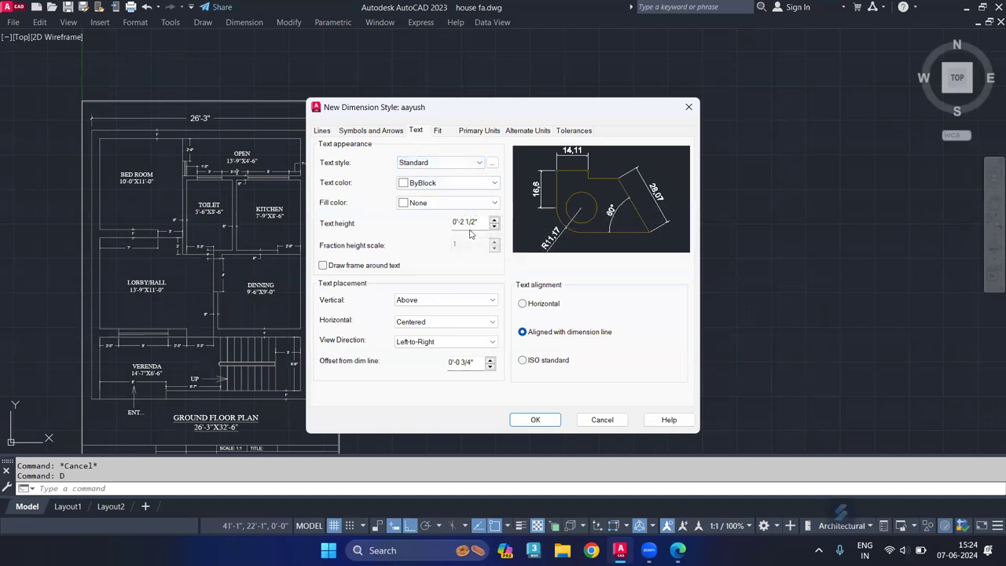
{"action": "left_click_drag", "start_coordinate": [481, 222], "coordinate": [379, 210]}
{"action": "type", "text": "1.5"}
{"action": "left_click", "coordinate": [442, 132]}
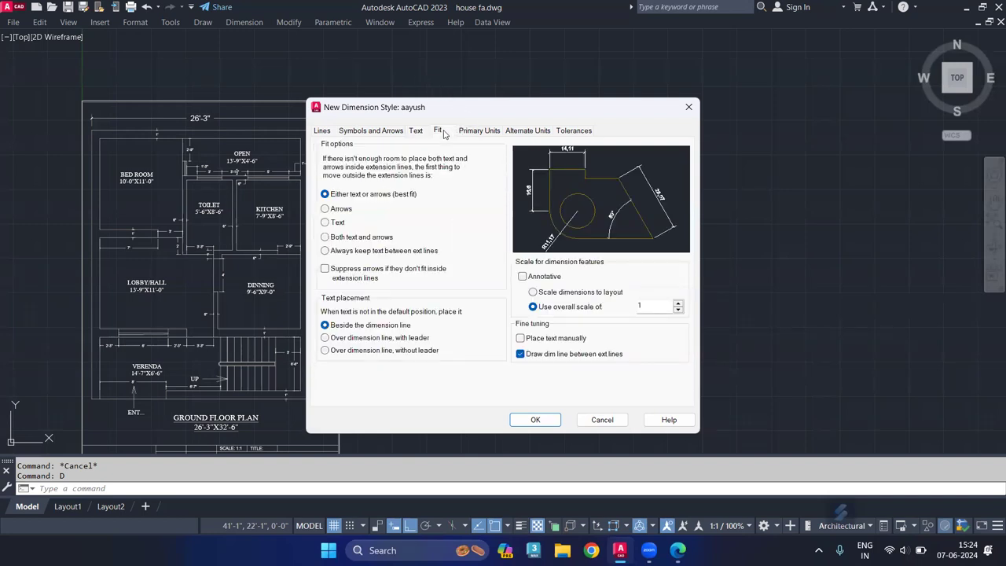
{"action": "left_click", "coordinate": [420, 132]}
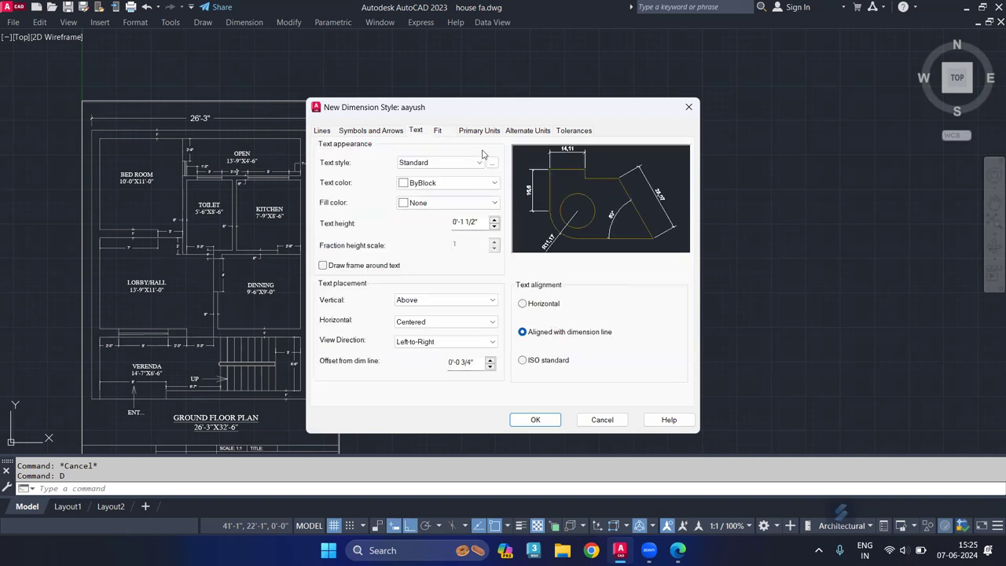
{"action": "left_click", "coordinate": [474, 129]}
Set linear units to Engineering with 0'-0.00" precision and save the style.
{"action": "left_click", "coordinate": [463, 156]}
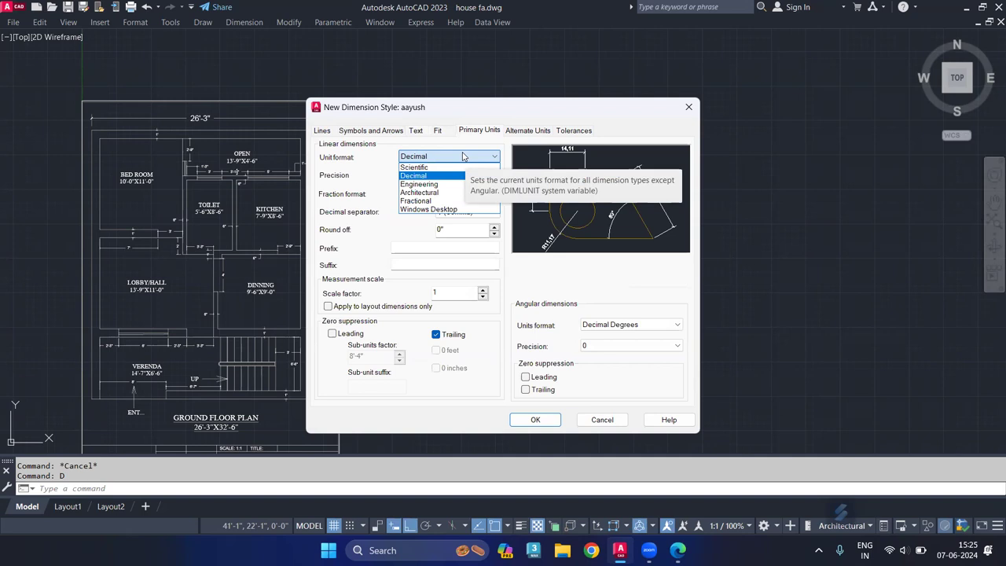
{"action": "left_click", "coordinate": [421, 184]}
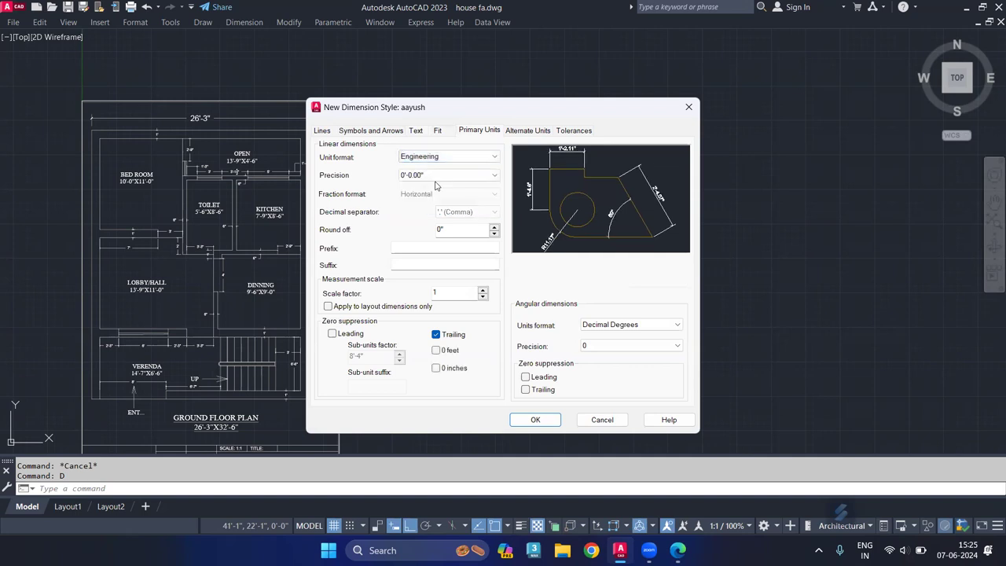
{"action": "left_click", "coordinate": [427, 176]}
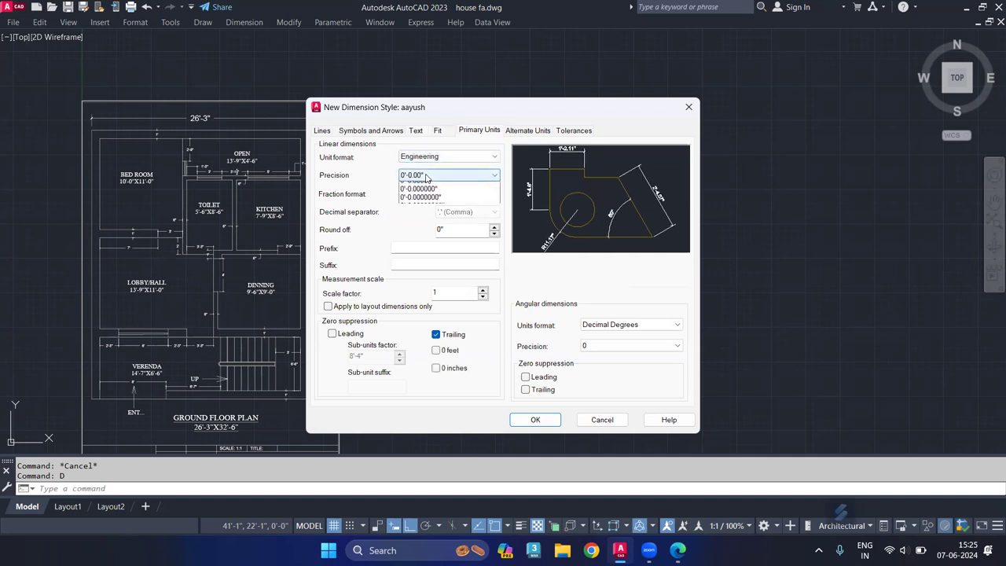
{"action": "left_click", "coordinate": [431, 203]}
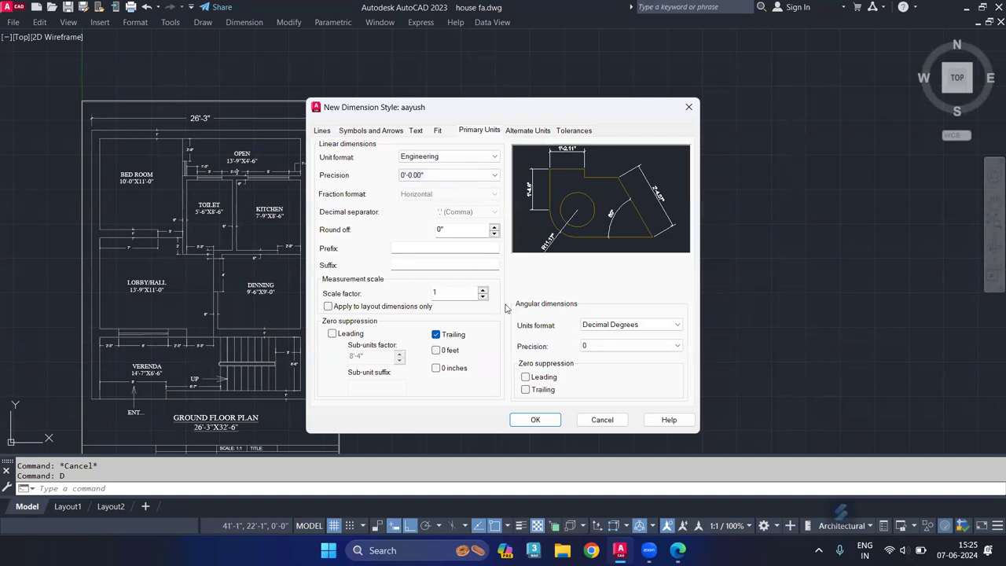
{"action": "left_click", "coordinate": [535, 420]}
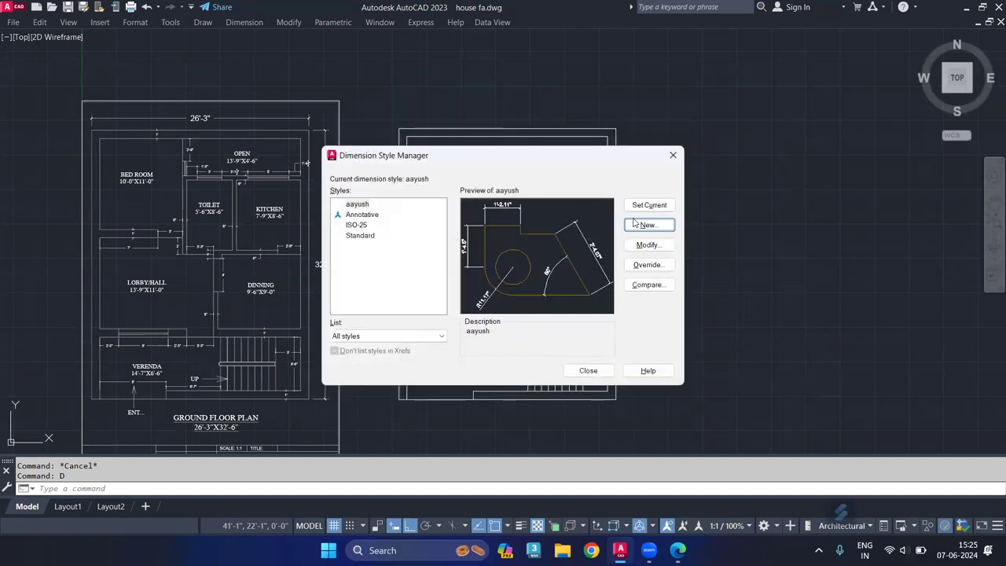
Back in the drawing, use DIM to place a 26'-3" dimension above the copied plan's top wall.
{"action": "left_click", "coordinate": [588, 370]}
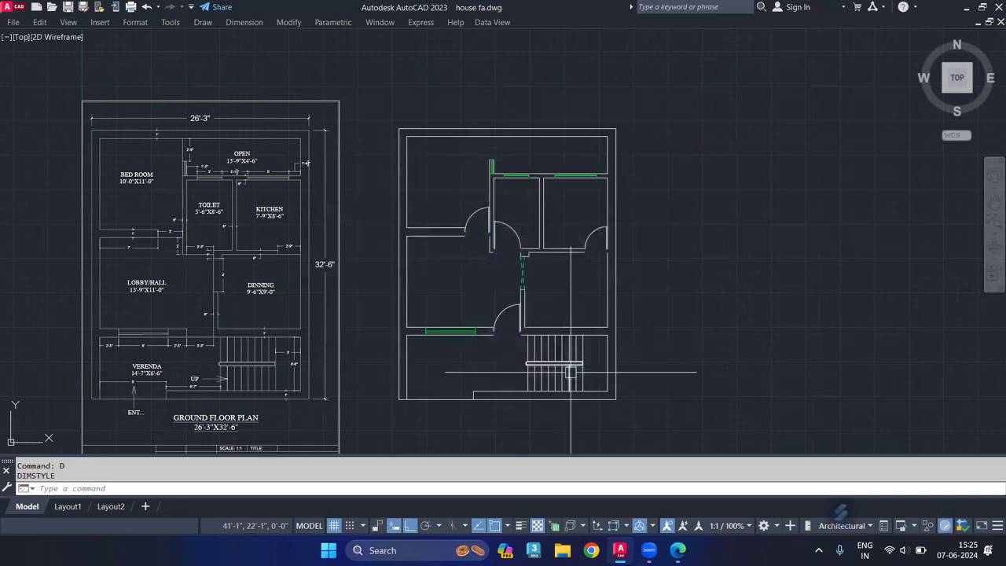
{"action": "mouse_move", "coordinate": [442, 142]}
{"action": "middle_mouse_down"}
{"action": "mouse_move", "coordinate": [411, 163]}
{"action": "mouse_move", "coordinate": [364, 157]}
{"action": "middle_mouse_up"}
{"action": "scroll", "coordinate": [364, 155], "scroll_direction": "up", "scroll_amount": 5}
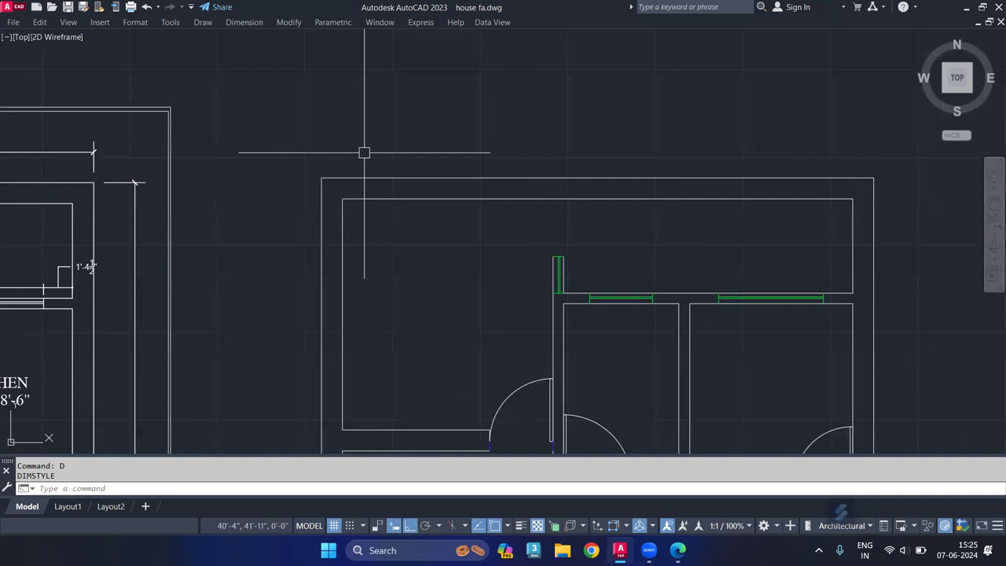
{"action": "type", "text": "dim"}
{"action": "key", "text": "Return"}
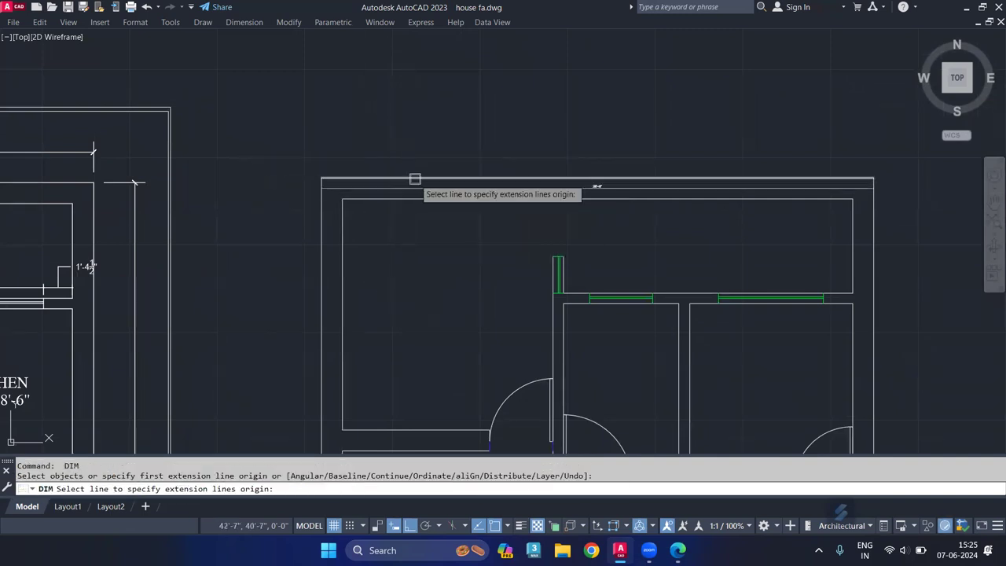
{"action": "left_click", "coordinate": [413, 178]}
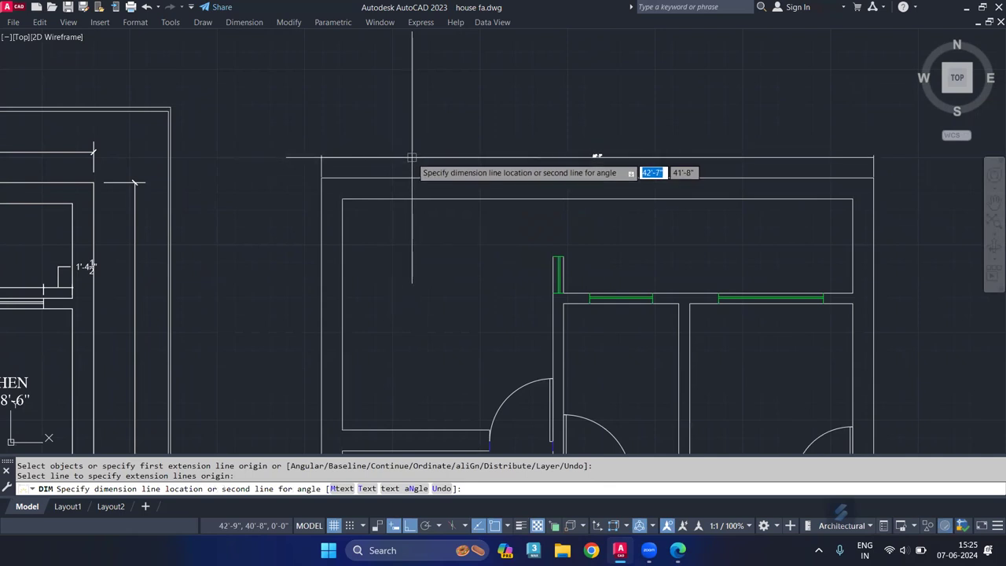
{"action": "left_click", "coordinate": [413, 157]}
{"action": "scroll", "coordinate": [472, 169], "scroll_direction": "up", "scroll_amount": 1}
{"action": "scroll", "coordinate": [440, 183], "scroll_direction": "up", "scroll_amount": 1}
{"action": "scroll", "coordinate": [550, 154], "scroll_direction": "up", "scroll_amount": 1}
{"action": "scroll", "coordinate": [576, 167], "scroll_direction": "up", "scroll_amount": 1}
{"action": "scroll", "coordinate": [576, 167], "scroll_direction": "up", "scroll_amount": 2}
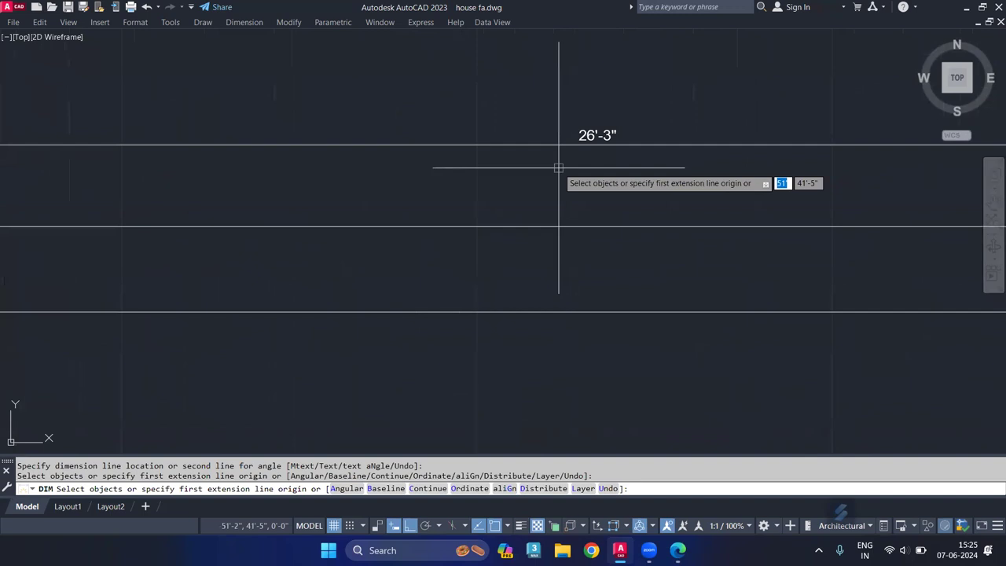
Cancel the dimension command and delete the extra 26'-3" dimension.
{"action": "key", "text": "Return"}
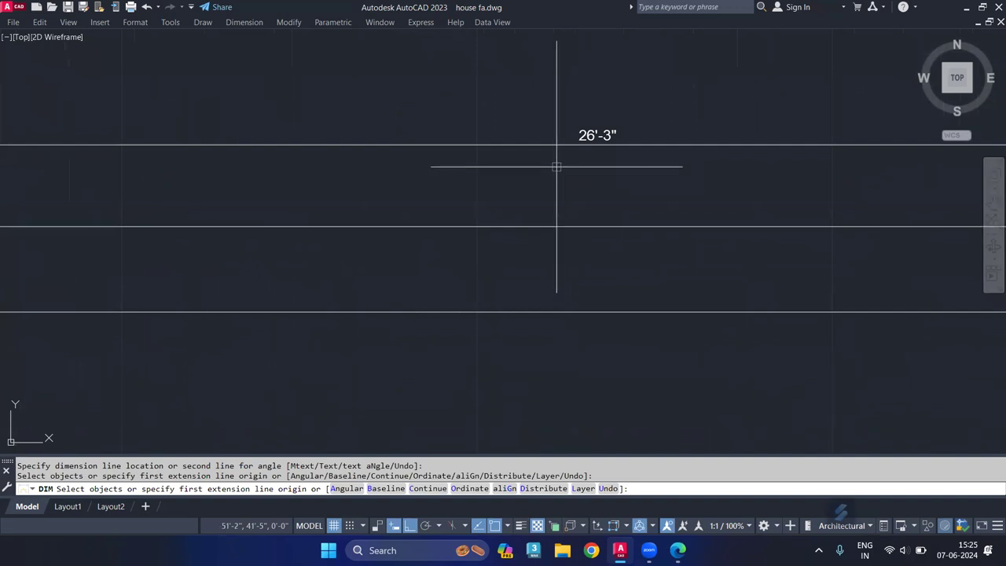
{"action": "left_click", "coordinate": [554, 144]}
{"action": "key", "text": "Delete"}
In the aayush style, center the text vertically and set text height to 4.
{"action": "type", "text": "D"}
{"action": "key", "text": "Return"}
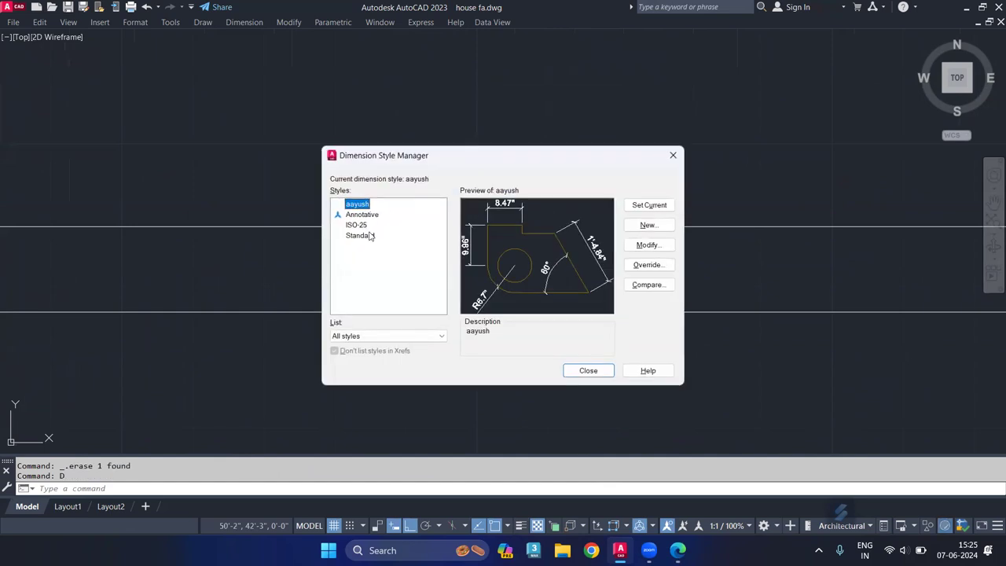
{"action": "left_click", "coordinate": [649, 246]}
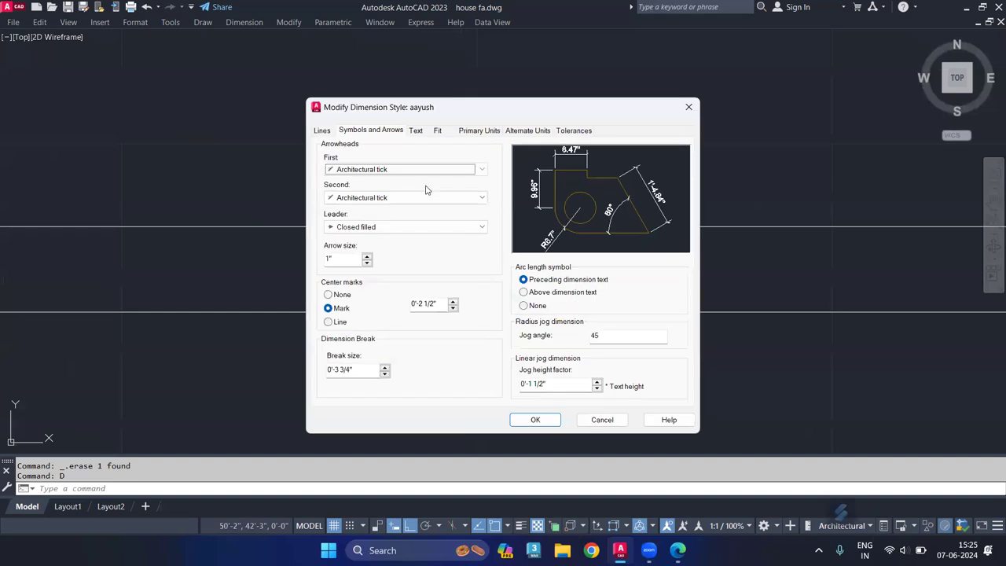
{"action": "left_click", "coordinate": [416, 131]}
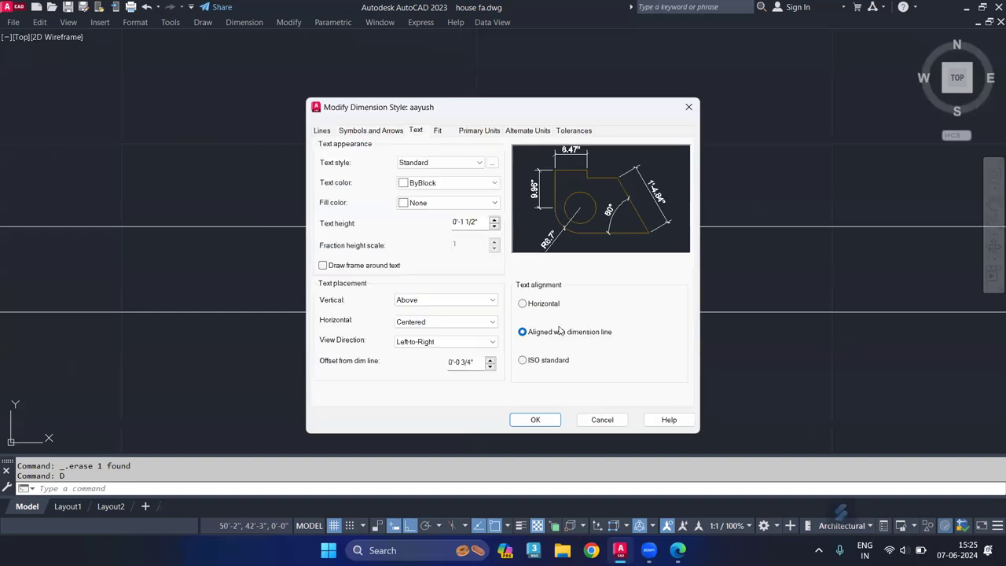
{"action": "left_click", "coordinate": [441, 300]}
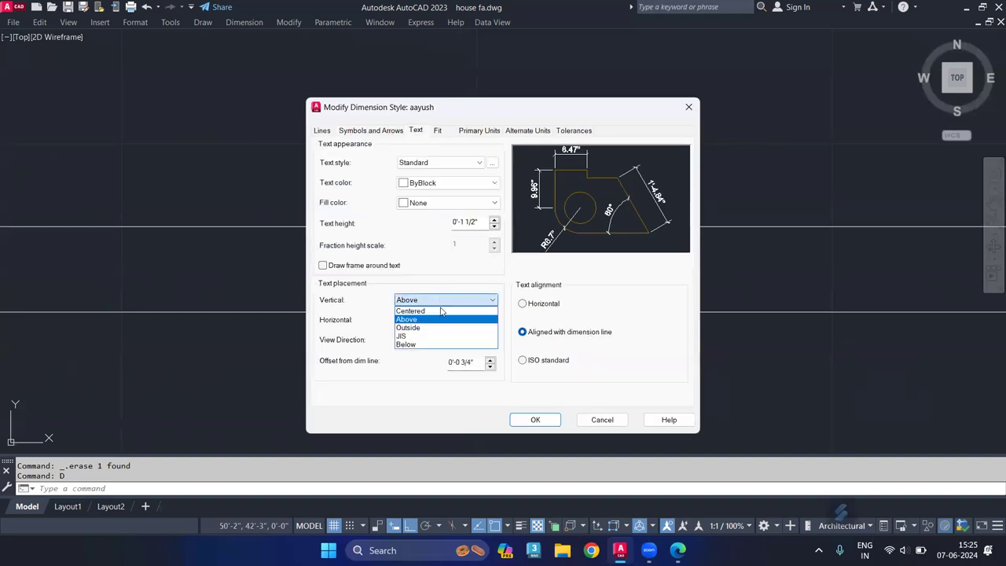
{"action": "left_click", "coordinate": [441, 311]}
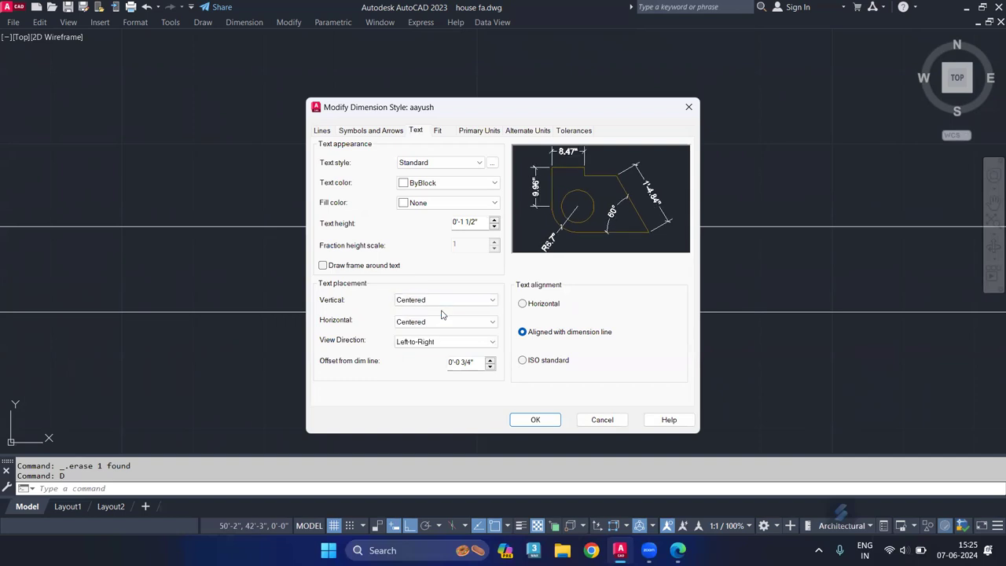
{"action": "left_click_drag", "start_coordinate": [477, 222], "coordinate": [399, 220]}
{"action": "type", "text": "4"}
Set the aayush arrow size to 3 and save the style changes.
{"action": "left_click", "coordinate": [372, 133]}
{"action": "left_click_drag", "start_coordinate": [293, 248], "coordinate": [280, 242]}
{"action": "type", "text": "3"}
{"action": "left_click", "coordinate": [535, 420]}
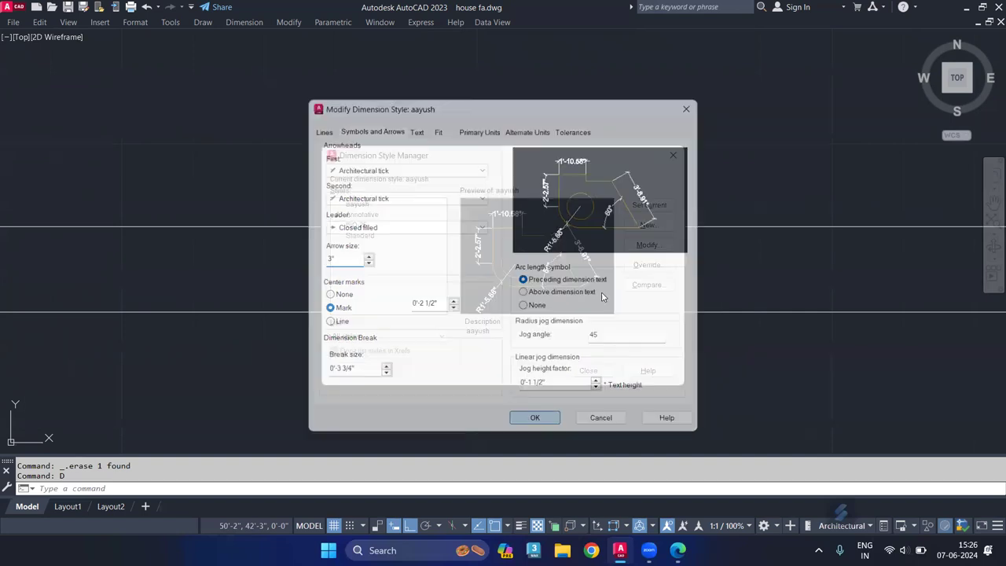
{"action": "left_click", "coordinate": [589, 370]}
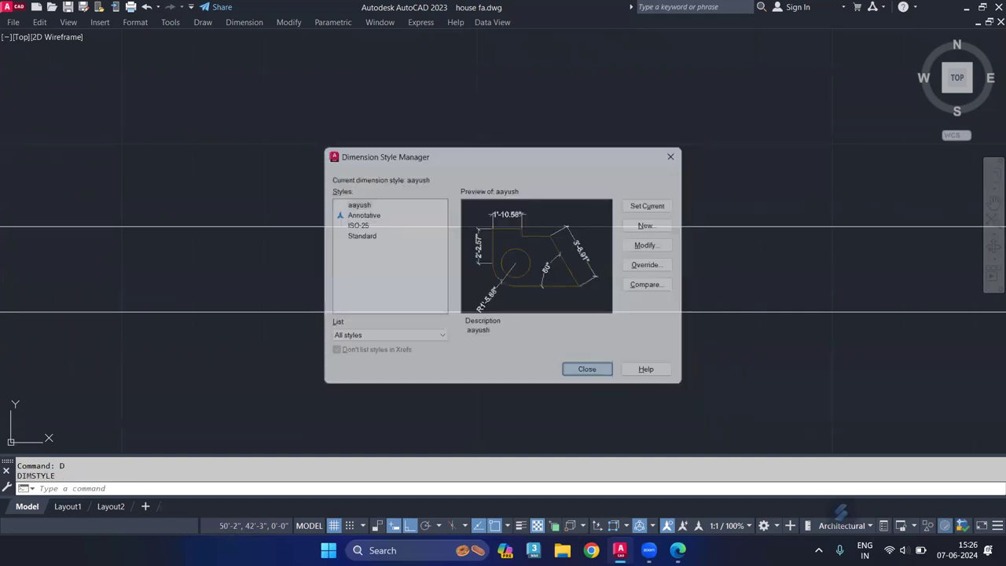
Use DLI to dimension the top wall corner to corner, placing the 26'-3" dimension above it.
{"action": "scroll", "coordinate": [512, 269], "scroll_direction": "down", "scroll_amount": 4}
{"action": "scroll", "coordinate": [543, 261], "scroll_direction": "down", "scroll_amount": 4}
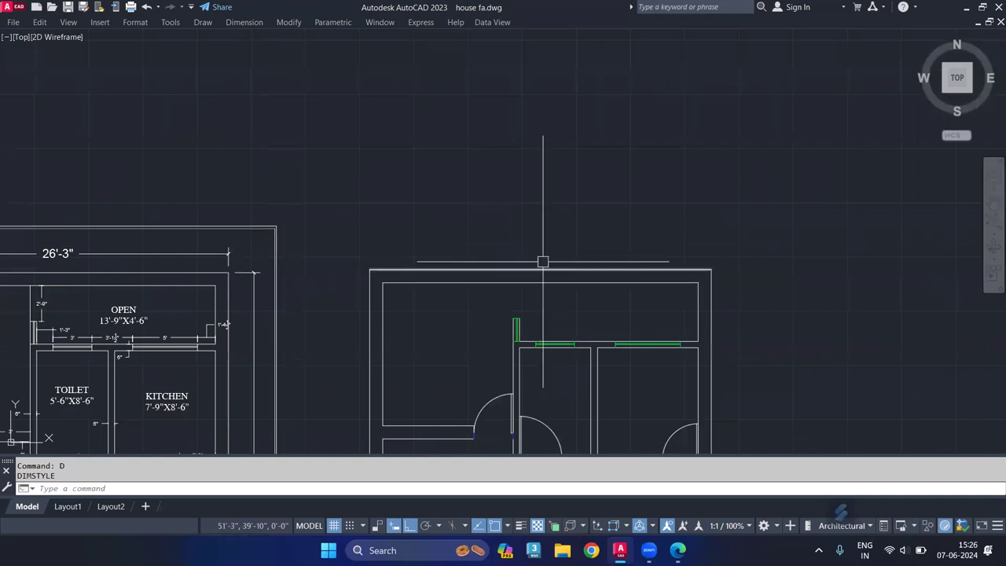
{"action": "type", "text": "s"}
{"action": "key", "text": "BackSpace"}
{"action": "type", "text": "DLI"}
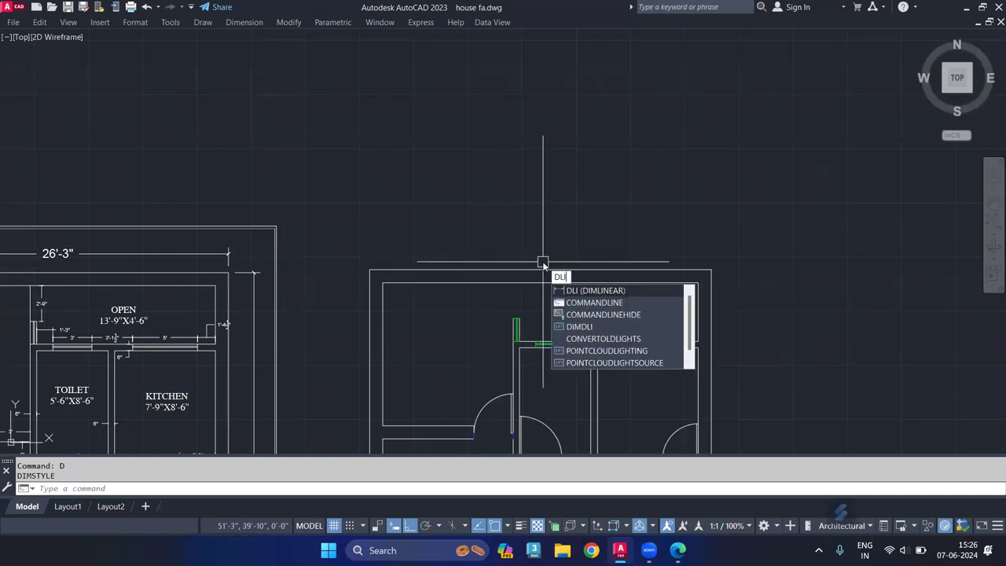
{"action": "key", "text": "Return"}
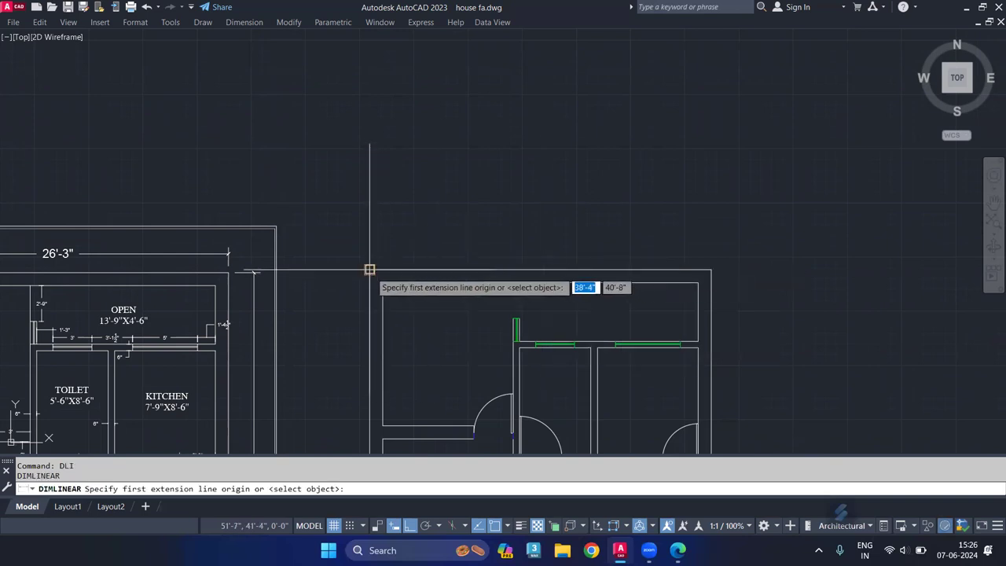
{"action": "left_click", "coordinate": [369, 270]}
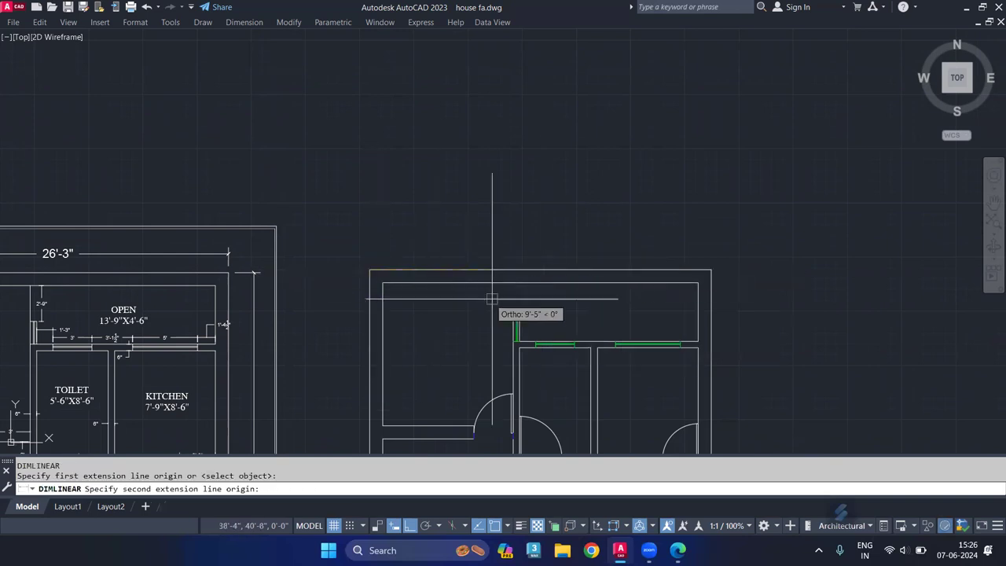
{"action": "left_click", "coordinate": [712, 270]}
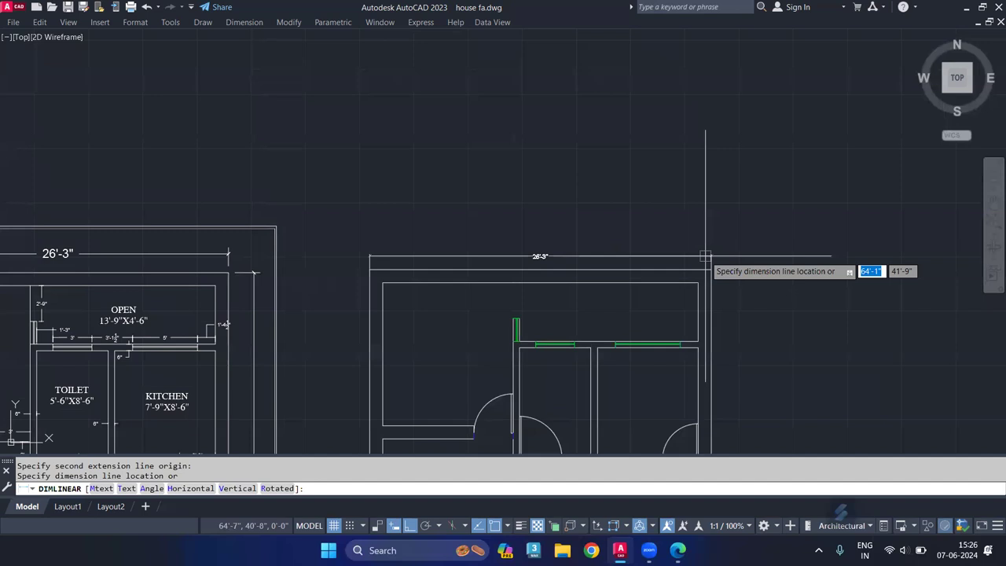
{"action": "left_click", "coordinate": [706, 256]}
{"action": "scroll", "coordinate": [548, 272], "scroll_direction": "up", "scroll_amount": 3}
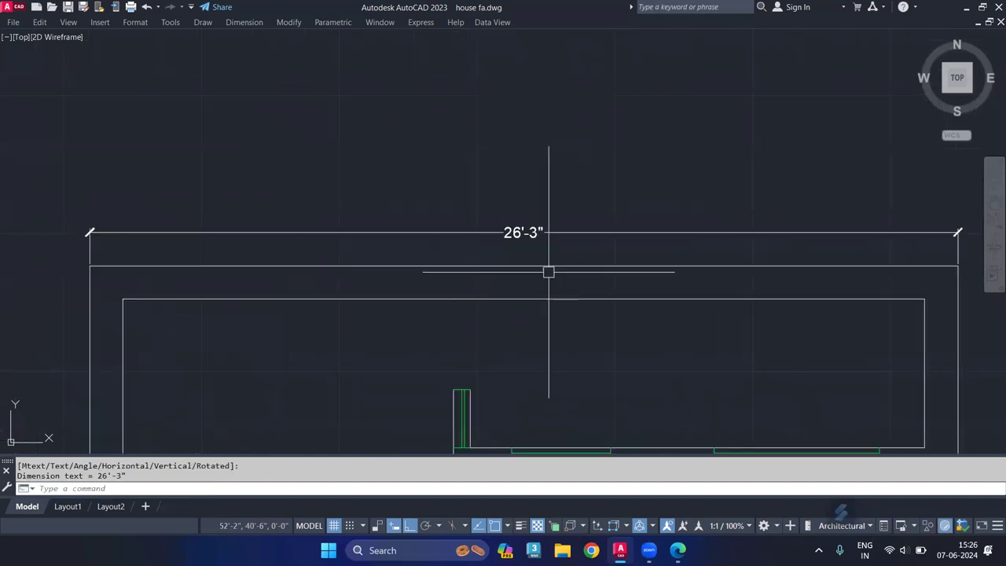
{"action": "scroll", "coordinate": [512, 229], "scroll_direction": "down", "scroll_amount": 5}
{"action": "middle_click_drag", "start_coordinate": [270, 279], "coordinate": [389, 189]}
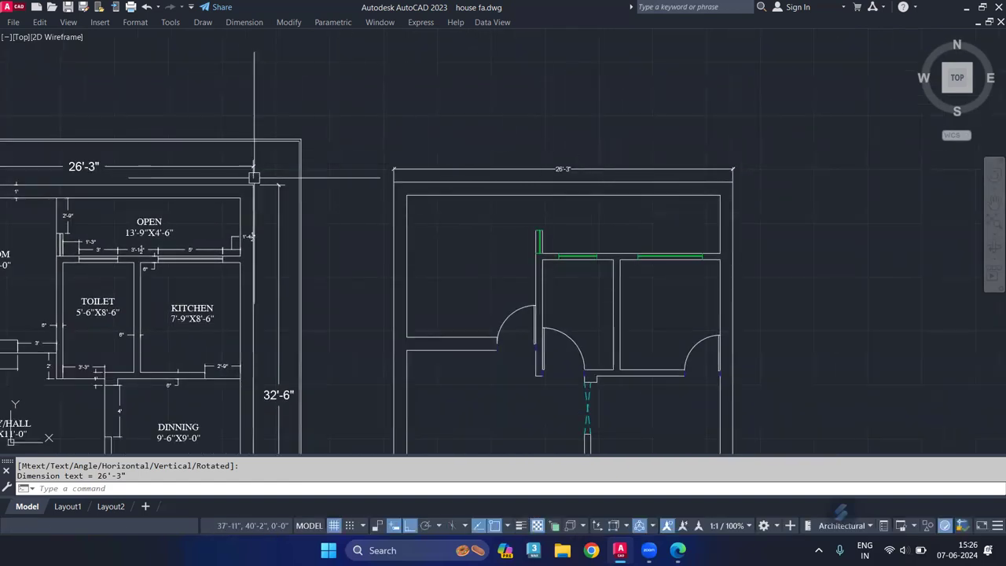
{"action": "scroll", "coordinate": [254, 177], "scroll_direction": "up", "scroll_amount": 3}
{"action": "scroll", "coordinate": [265, 157], "scroll_direction": "up", "scroll_amount": 3}
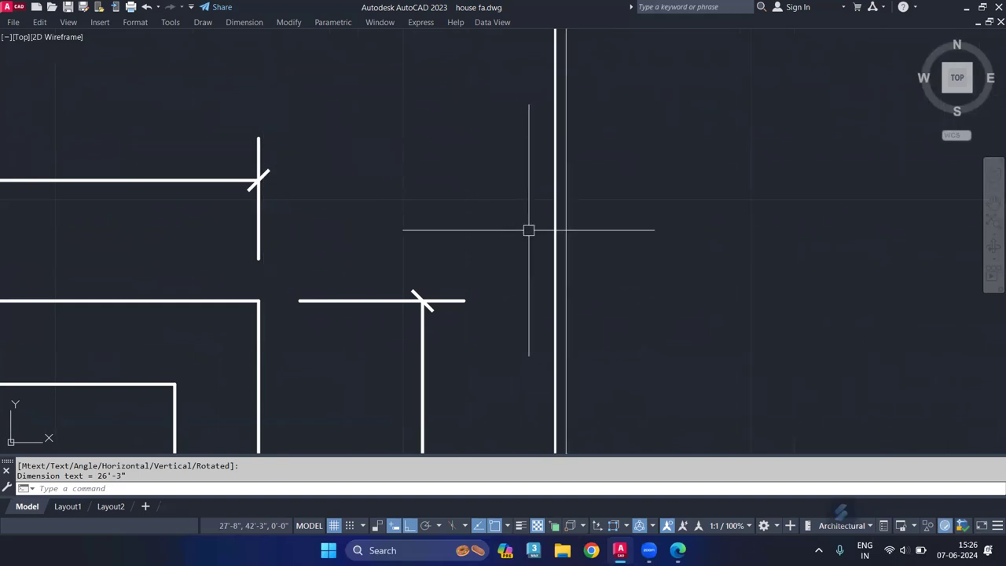
{"action": "scroll", "coordinate": [550, 239], "scroll_direction": "down", "scroll_amount": 3}
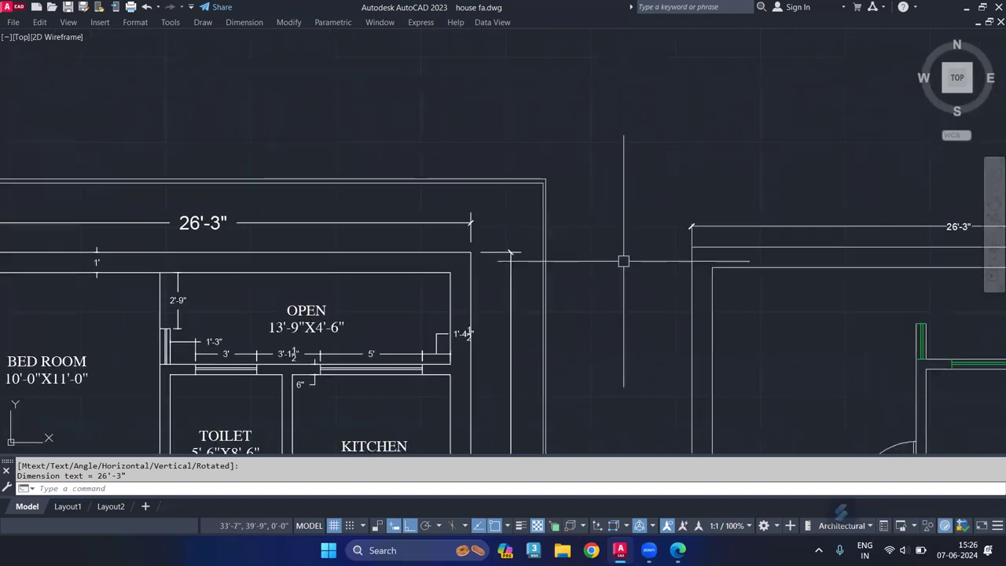
On the aayush style's Lines tab, set Extend beyond dim lines to 2 and save.
{"action": "type", "text": "d"}
{"action": "key", "text": "Return"}
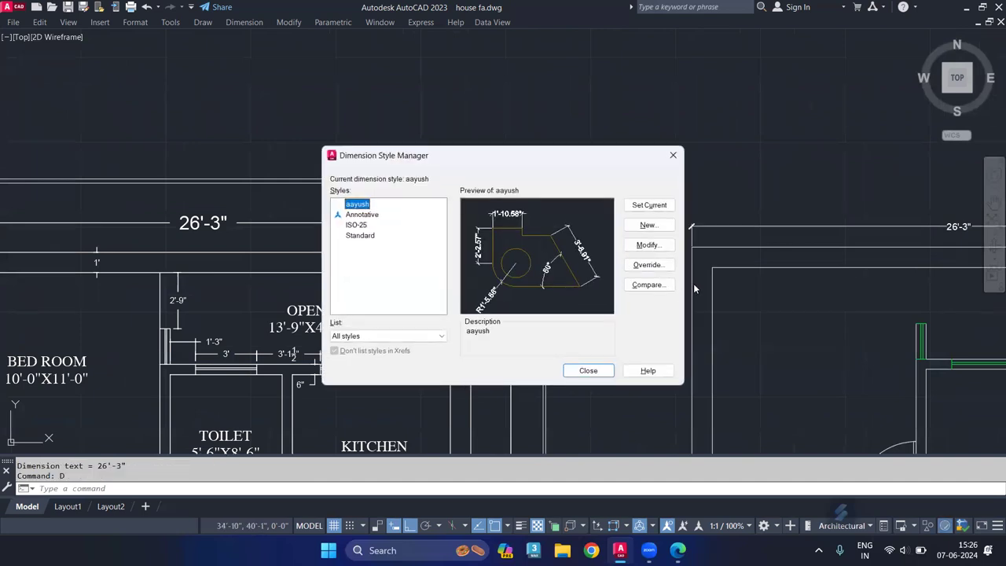
{"action": "left_click", "coordinate": [646, 246]}
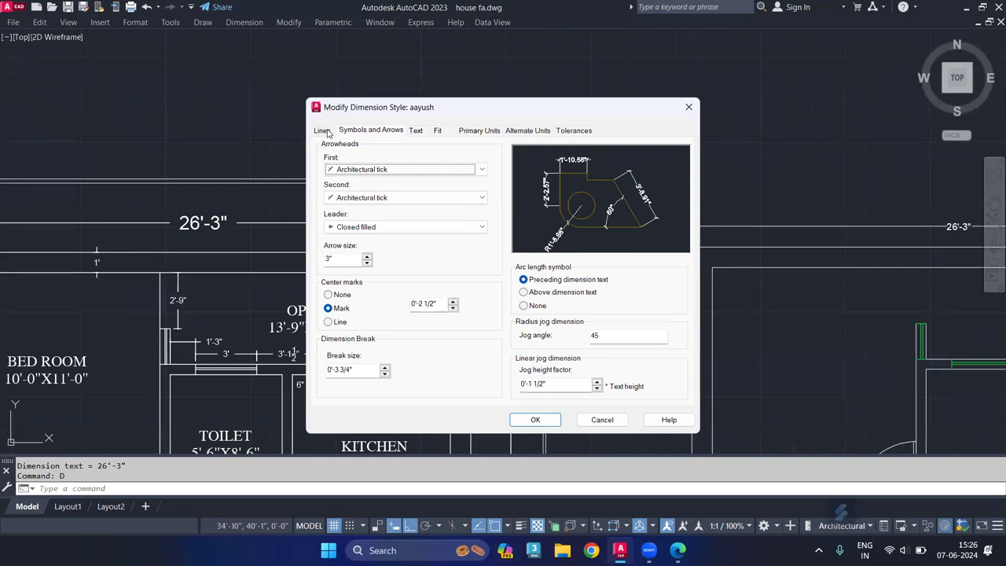
{"action": "left_click", "coordinate": [328, 132]}
{"action": "left_click_drag", "start_coordinate": [654, 286], "coordinate": [601, 270]}
{"action": "type", "text": "2\""}
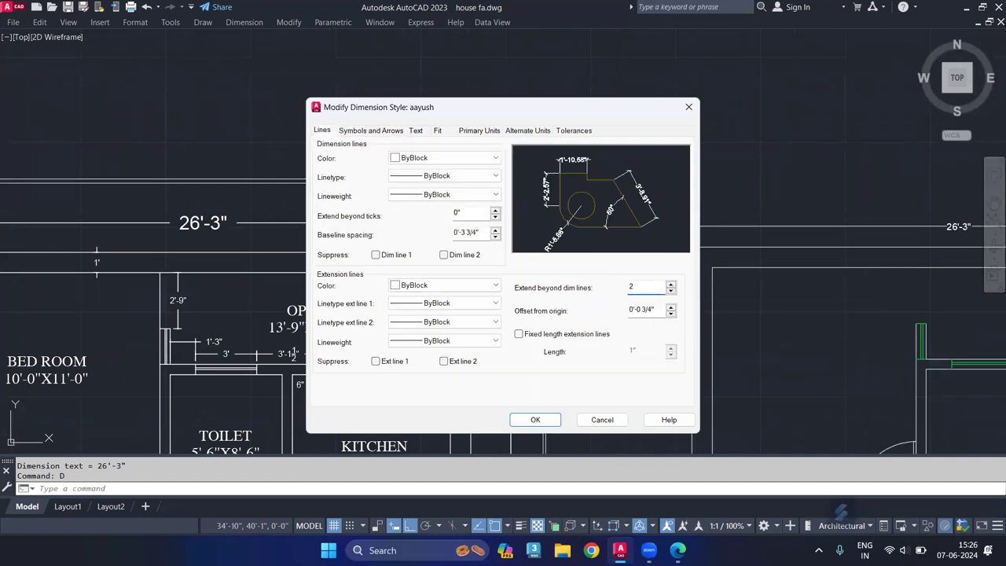
{"action": "left_click", "coordinate": [549, 422]}
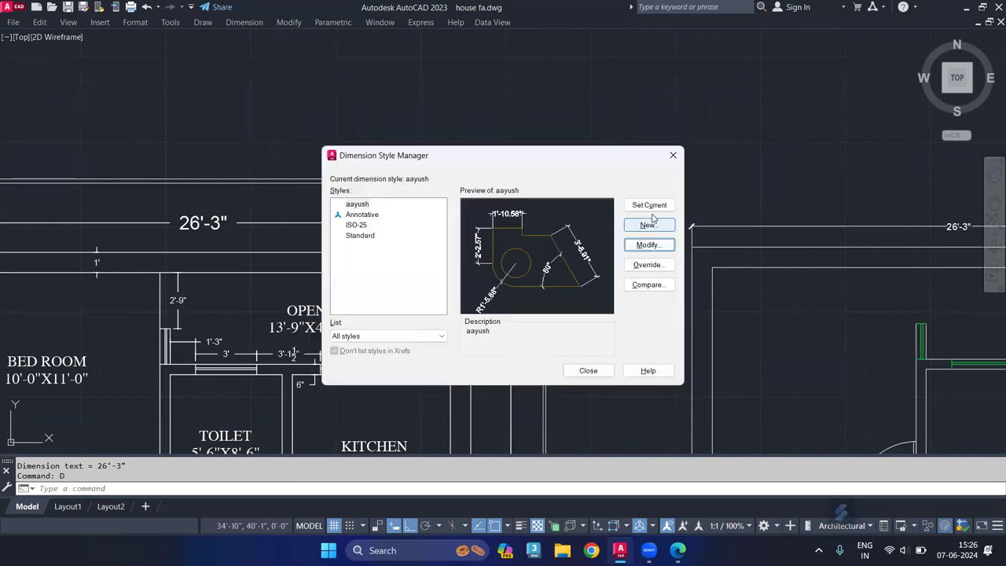
{"action": "left_click", "coordinate": [592, 378]}
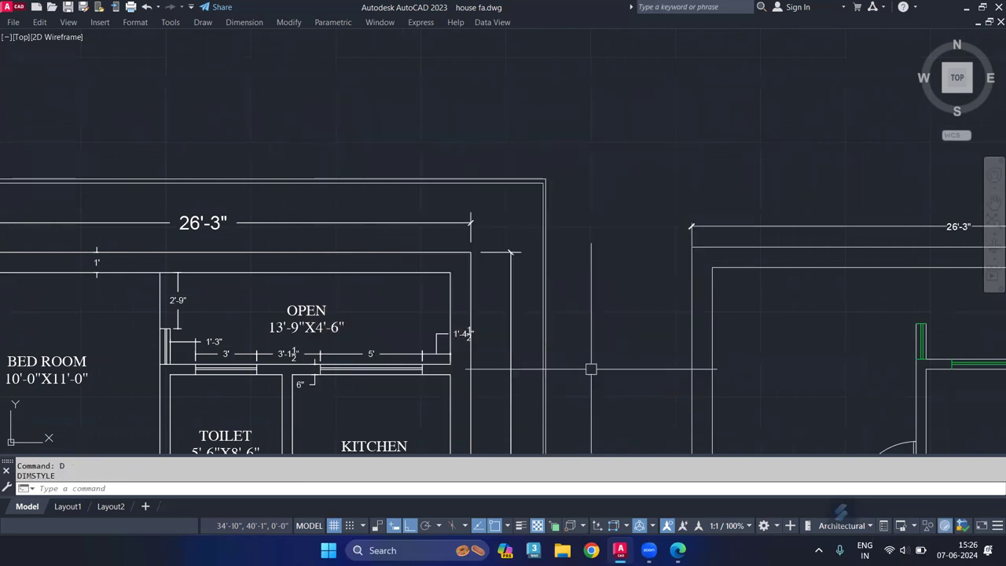
{"action": "scroll", "coordinate": [691, 220], "scroll_direction": "up", "scroll_amount": 3}
{"action": "scroll", "coordinate": [699, 208], "scroll_direction": "up", "scroll_amount": 2}
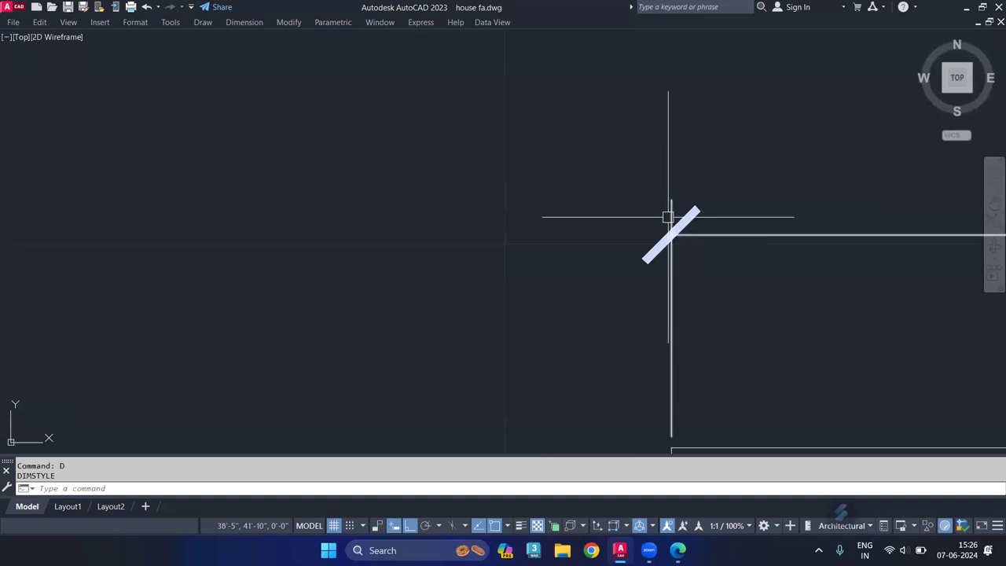
{"action": "mouse_move", "coordinate": [674, 209]}
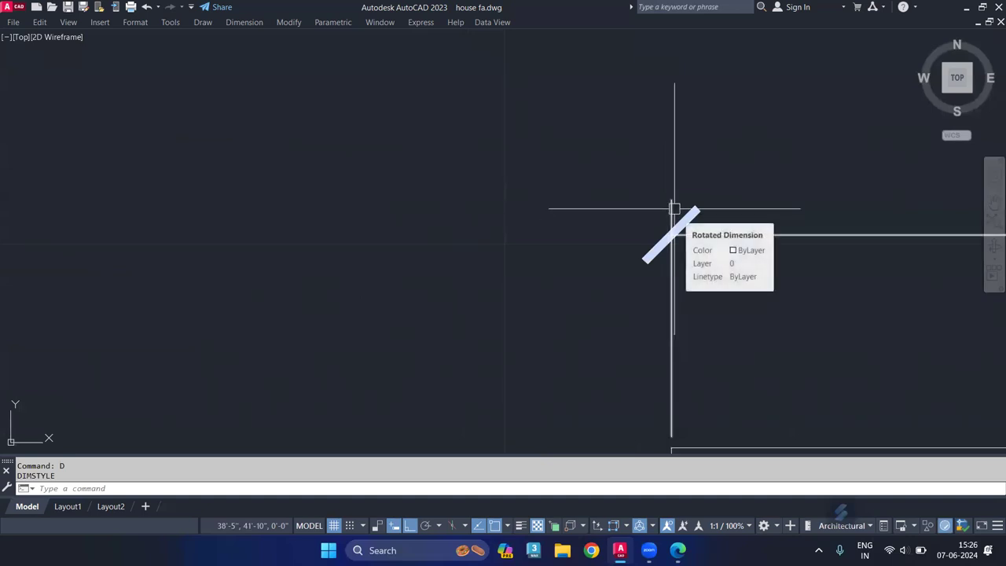
{"action": "scroll", "coordinate": [674, 209], "scroll_direction": "down", "scroll_amount": 3}
{"action": "scroll", "coordinate": [671, 295], "scroll_direction": "up", "scroll_amount": 2}
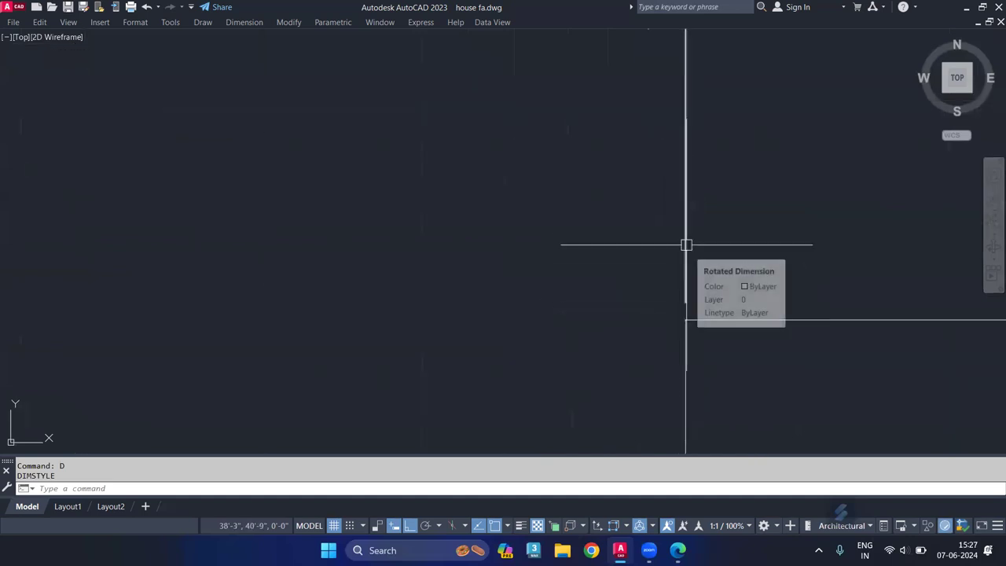
Reopen the aayush style, review its Text, Arrows and Lines settings, and accept them.
{"action": "type", "text": "D"}
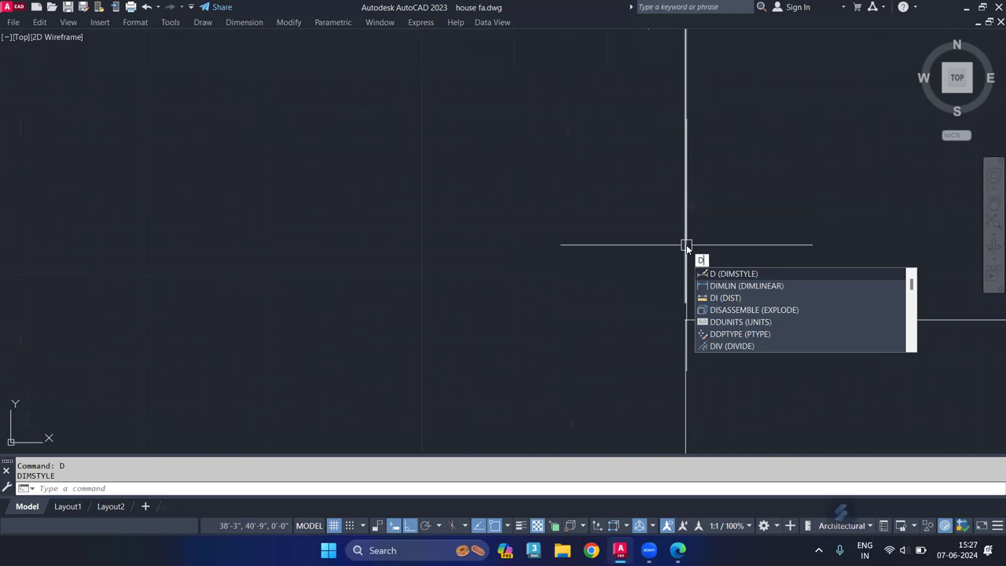
{"action": "key", "text": "Return"}
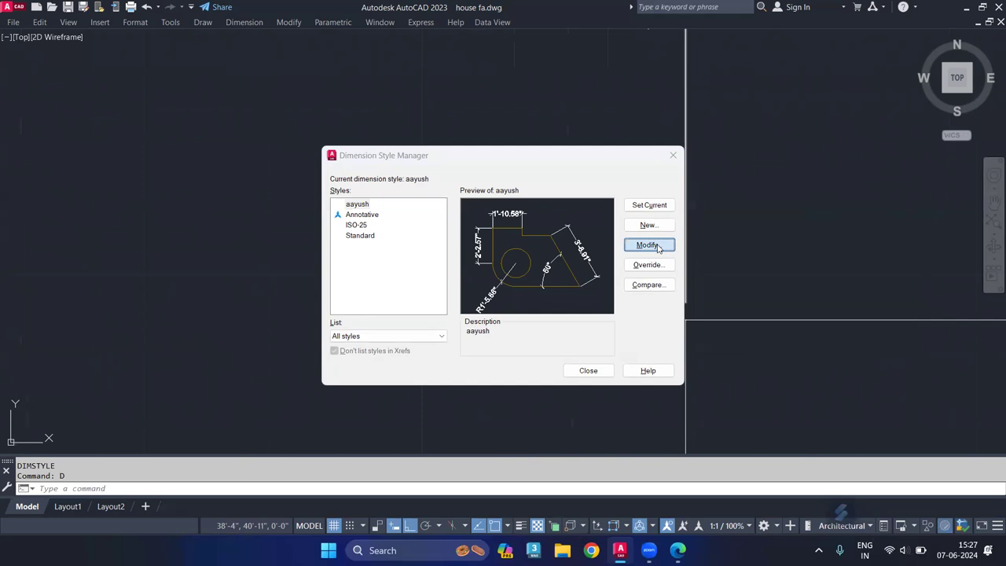
{"action": "left_click", "coordinate": [659, 248]}
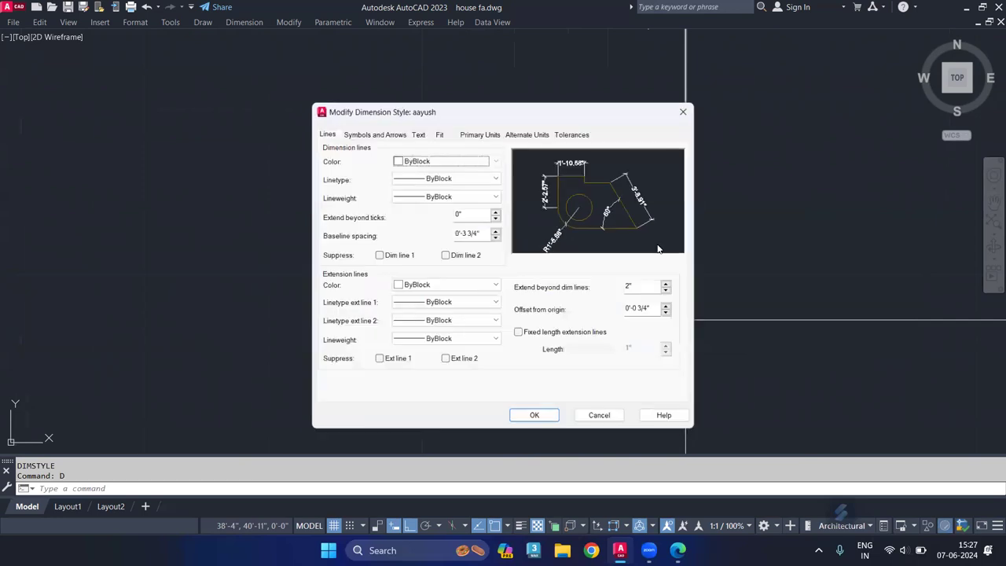
{"action": "left_click", "coordinate": [418, 131]}
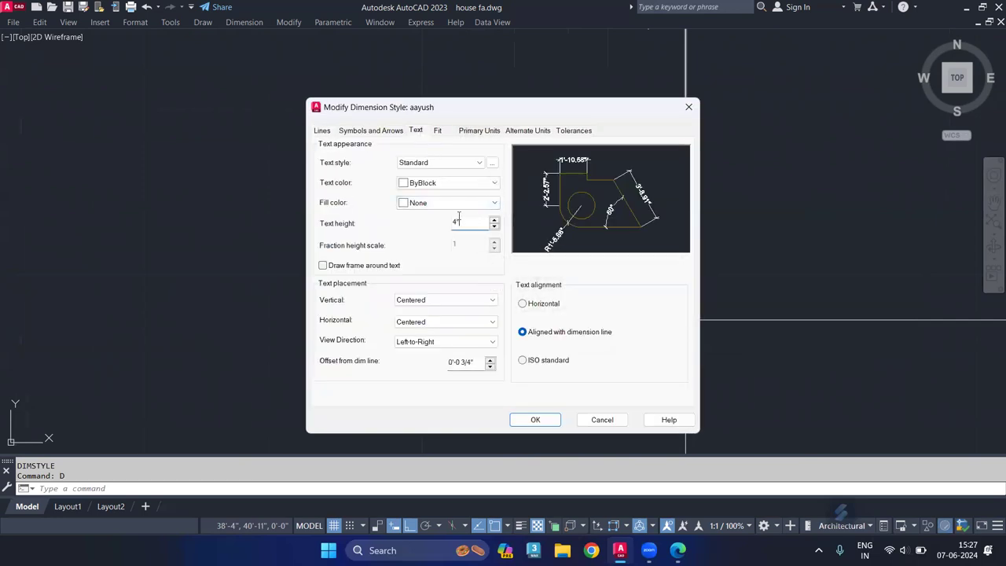
{"action": "left_click", "coordinate": [382, 132]}
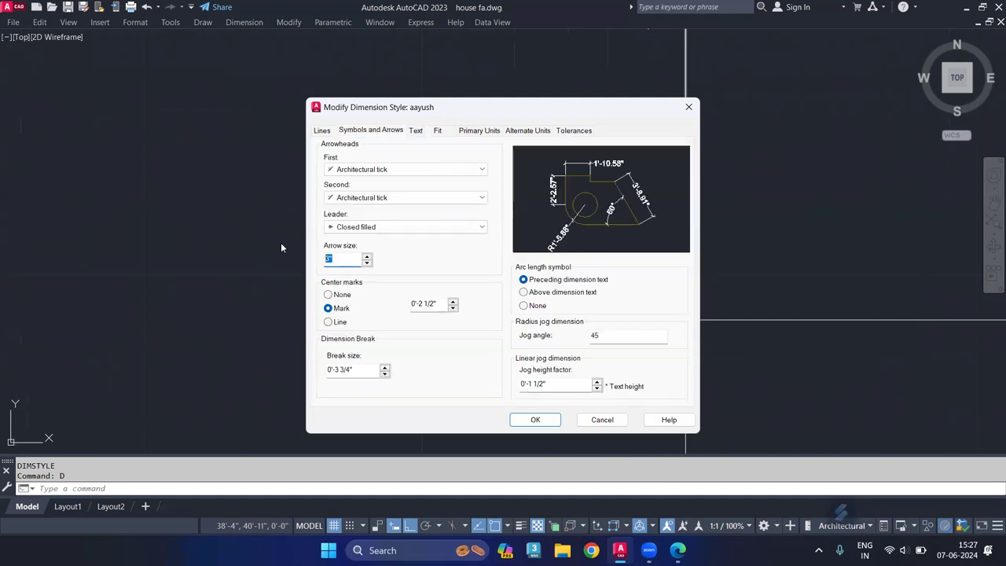
{"action": "left_click", "coordinate": [322, 131]}
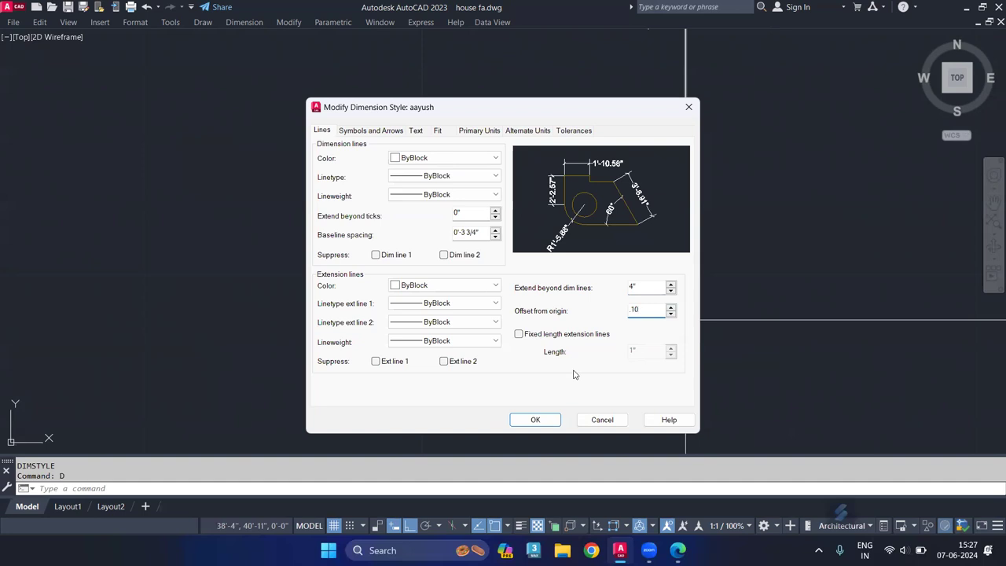
{"action": "left_click", "coordinate": [536, 421]}
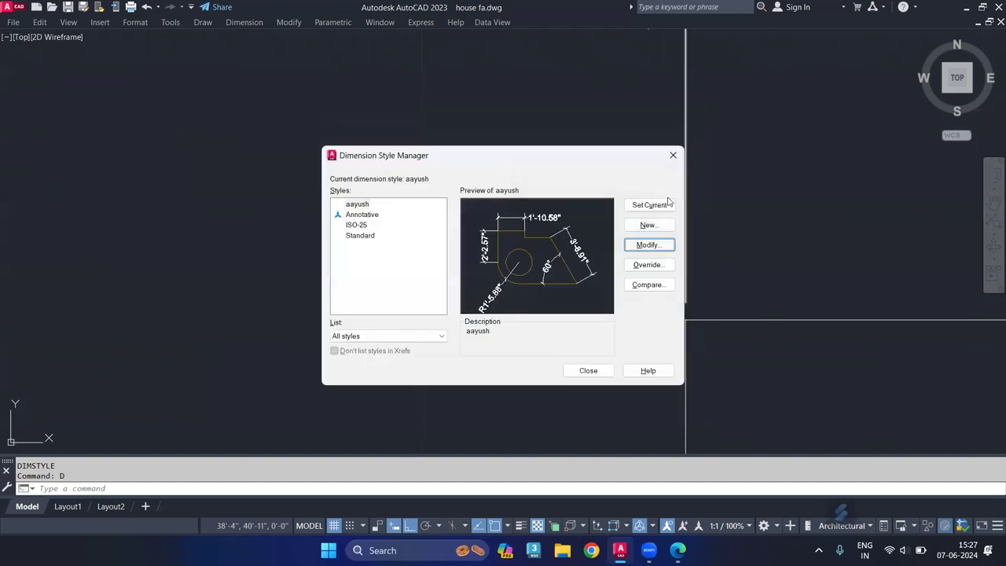
{"action": "left_click", "coordinate": [588, 370]}
Check the dimension's left end, then set the extension-line offset from origin to 2.
{"action": "scroll", "coordinate": [683, 292], "scroll_direction": "down", "scroll_amount": 3}
{"action": "scroll", "coordinate": [634, 227], "scroll_direction": "down", "scroll_amount": 2}
{"action": "scroll", "coordinate": [595, 249], "scroll_direction": "down", "scroll_amount": 1}
{"action": "scroll", "coordinate": [544, 260], "scroll_direction": "down", "scroll_amount": 1}
{"action": "scroll", "coordinate": [451, 233], "scroll_direction": "down", "scroll_amount": 2}
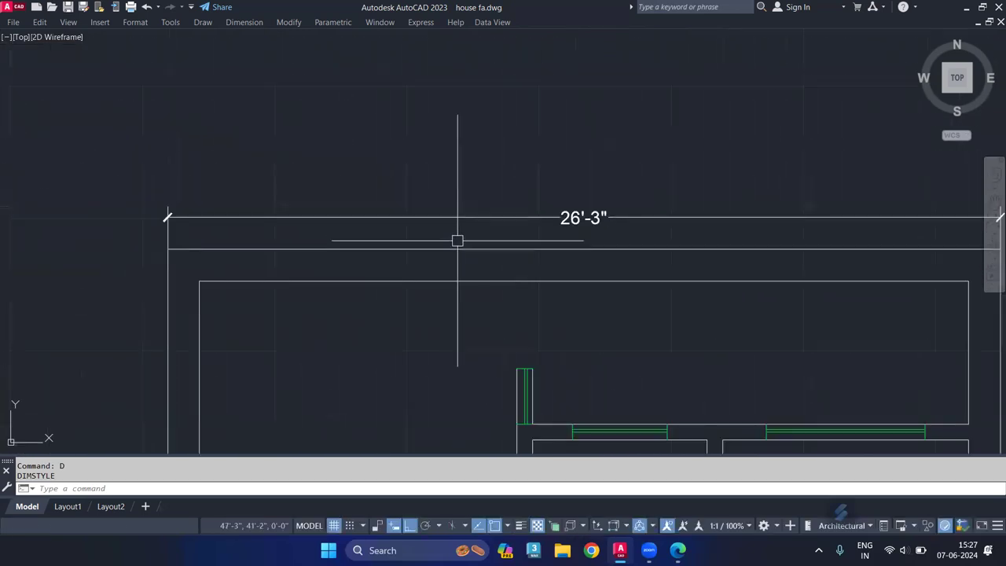
{"action": "middle_click_drag", "start_coordinate": [380, 229], "coordinate": [514, 266]}
{"action": "scroll", "coordinate": [289, 286], "scroll_direction": "up", "scroll_amount": 3}
{"action": "scroll", "coordinate": [303, 292], "scroll_direction": "up", "scroll_amount": 3}
{"action": "scroll", "coordinate": [323, 291], "scroll_direction": "up", "scroll_amount": 2}
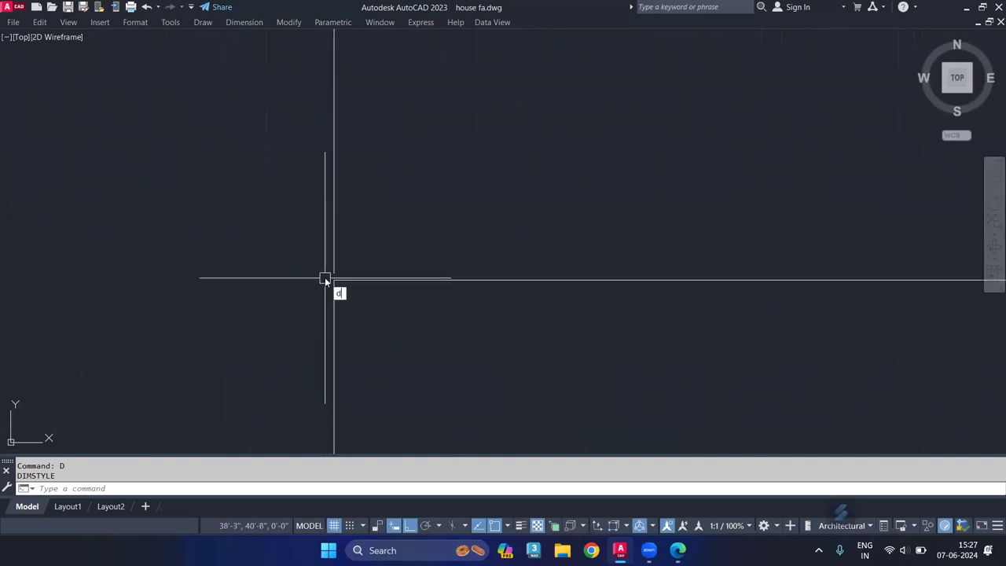
{"action": "key", "text": "Return"}
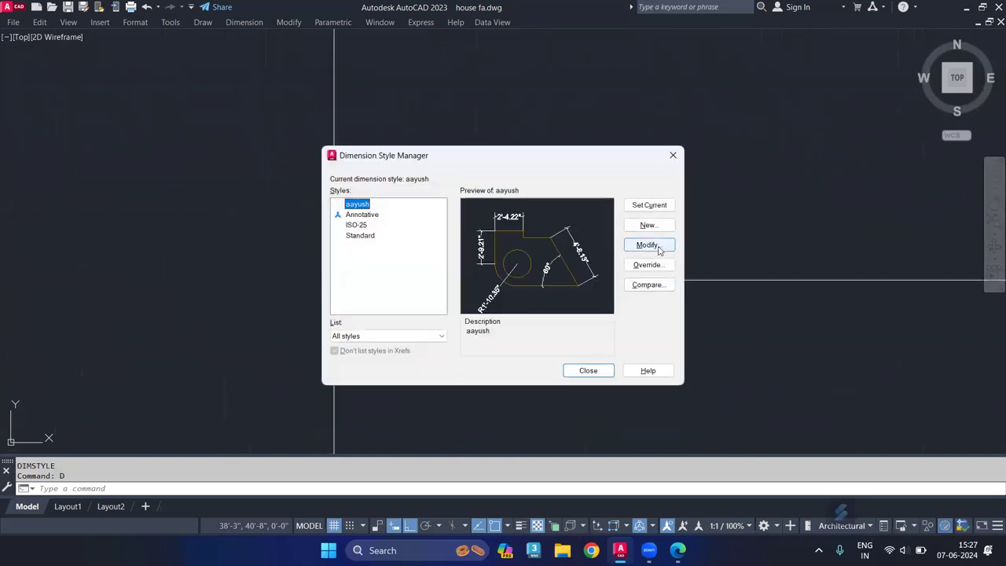
{"action": "left_click", "coordinate": [657, 247]}
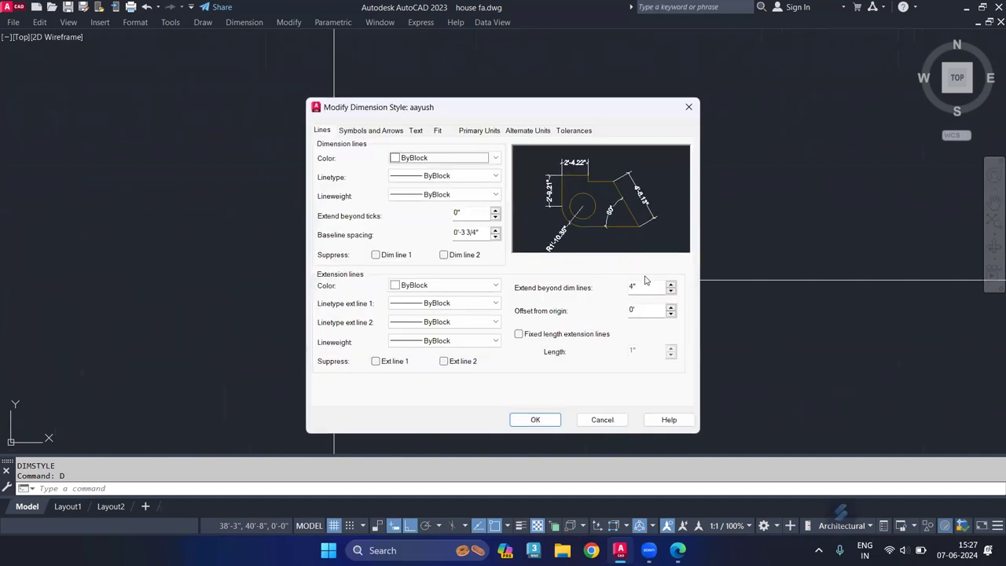
{"action": "left_click", "coordinate": [656, 307]}
{"action": "type", "text": "2\""}
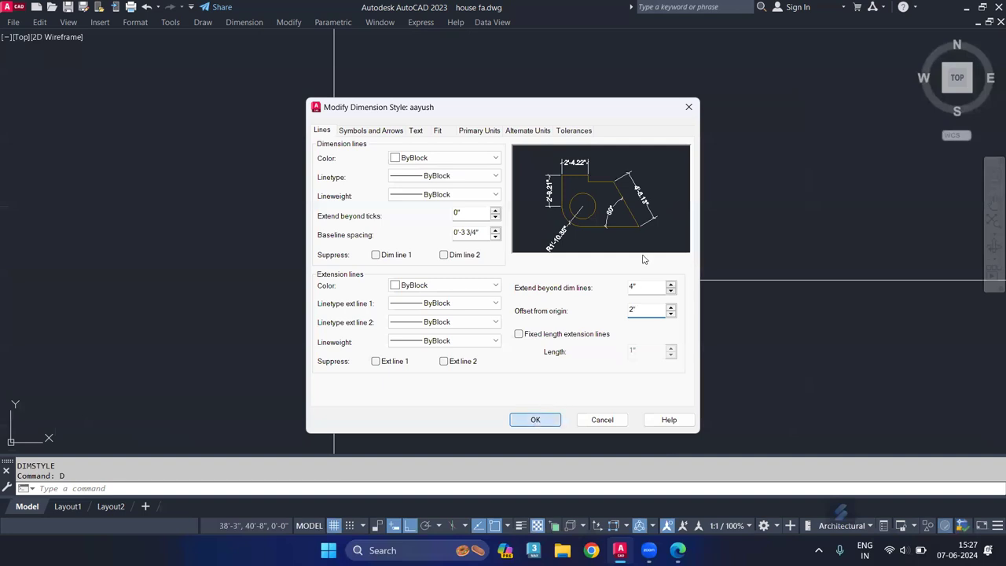
{"action": "key", "text": "Return"}
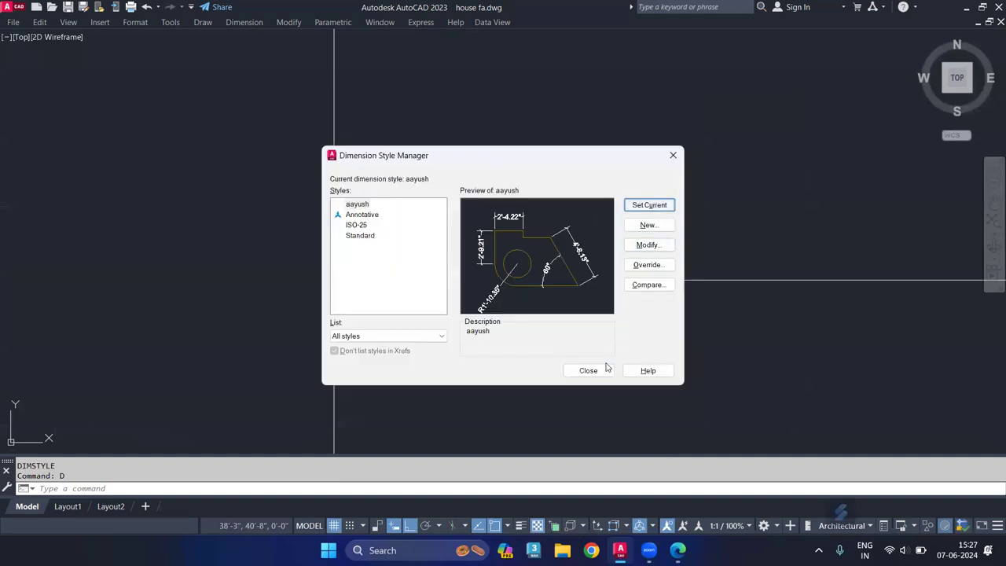
{"action": "left_click", "coordinate": [596, 376]}
{"action": "scroll", "coordinate": [415, 211], "scroll_direction": "down", "scroll_amount": 1}
Dimension the right wall with LI from the top-right to bottom-right corner, reading 32'-9".
{"action": "scroll", "coordinate": [415, 209], "scroll_direction": "down", "scroll_amount": 2}
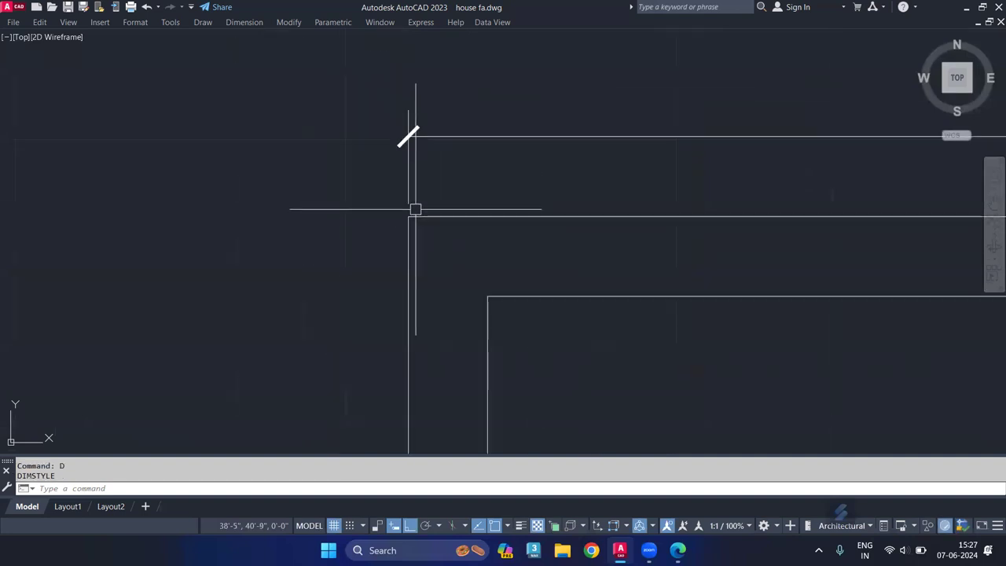
{"action": "scroll", "coordinate": [449, 195], "scroll_direction": "down", "scroll_amount": 2}
{"action": "scroll", "coordinate": [350, 196], "scroll_direction": "down", "scroll_amount": 1}
{"action": "scroll", "coordinate": [557, 265], "scroll_direction": "down", "scroll_amount": 1}
{"action": "middle_click_drag", "start_coordinate": [557, 265], "coordinate": [537, 215]}
{"action": "scroll", "coordinate": [537, 215], "scroll_direction": "down", "scroll_amount": 1}
{"action": "scroll", "coordinate": [613, 228], "scroll_direction": "down", "scroll_amount": 2}
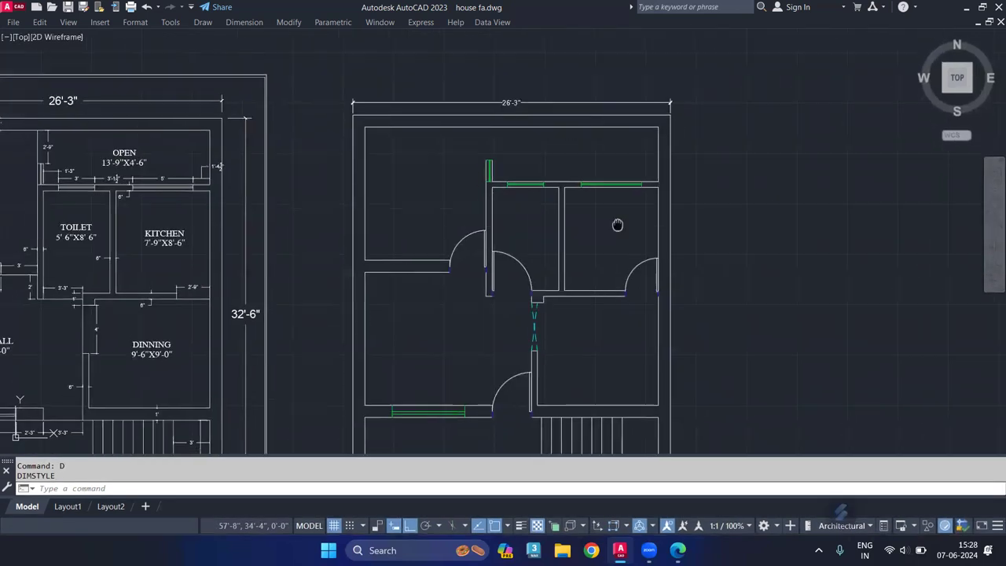
{"action": "type", "text": "li"}
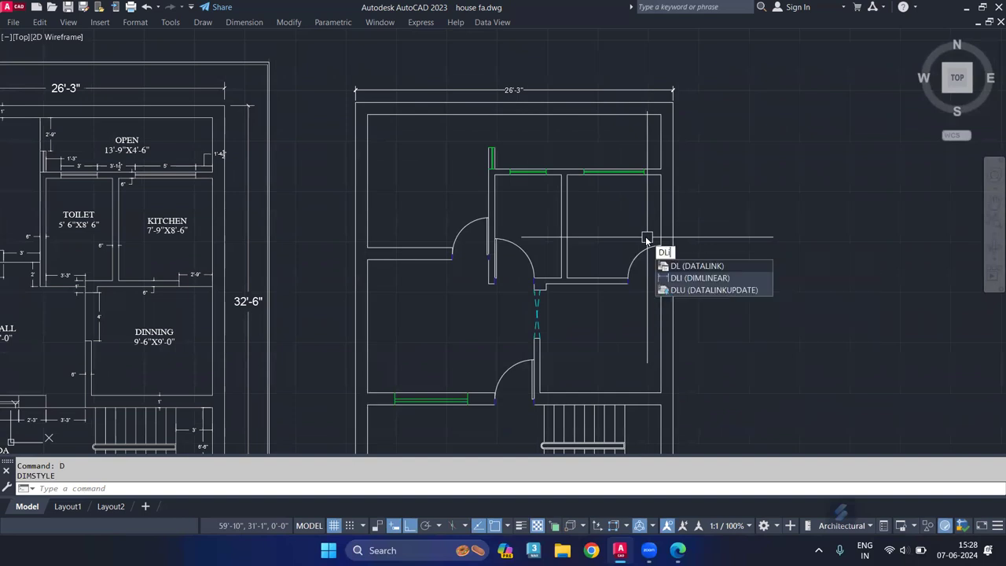
{"action": "key", "text": "Return"}
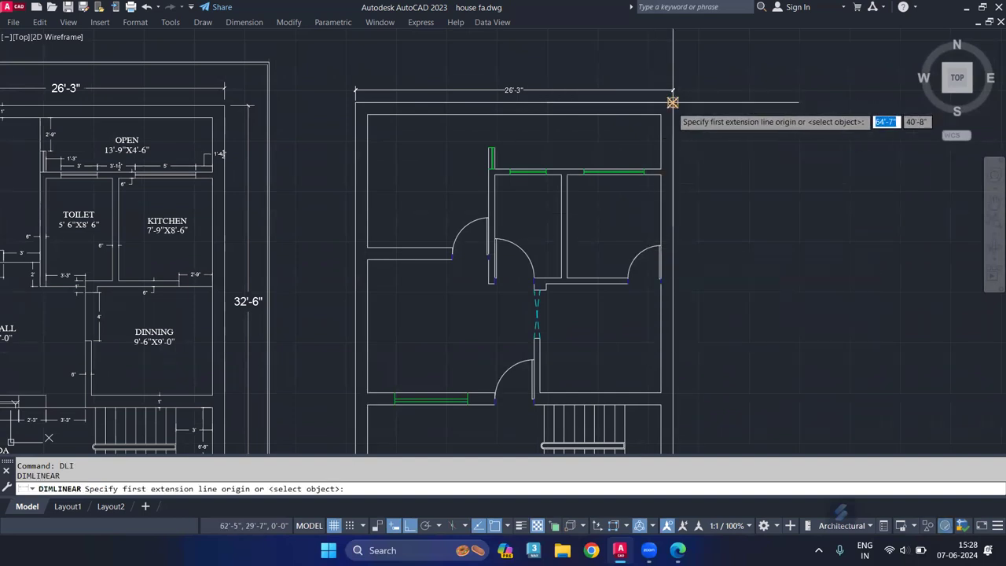
{"action": "left_click", "coordinate": [674, 98]}
{"action": "middle_click_drag", "start_coordinate": [693, 403], "coordinate": [663, 291]}
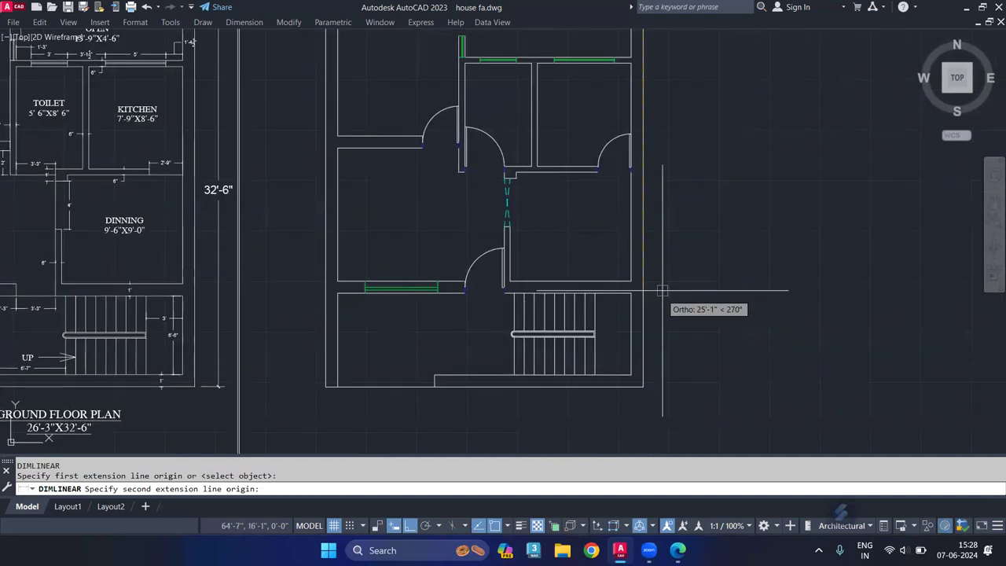
{"action": "left_click", "coordinate": [645, 386]}
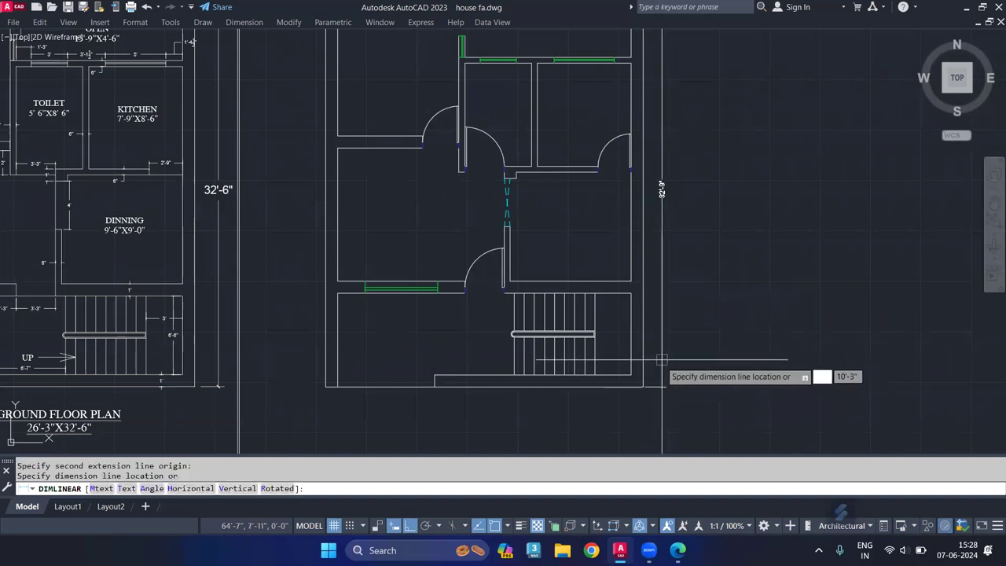
{"action": "left_click", "coordinate": [656, 364]}
{"action": "scroll", "coordinate": [648, 228], "scroll_direction": "up", "scroll_amount": 2}
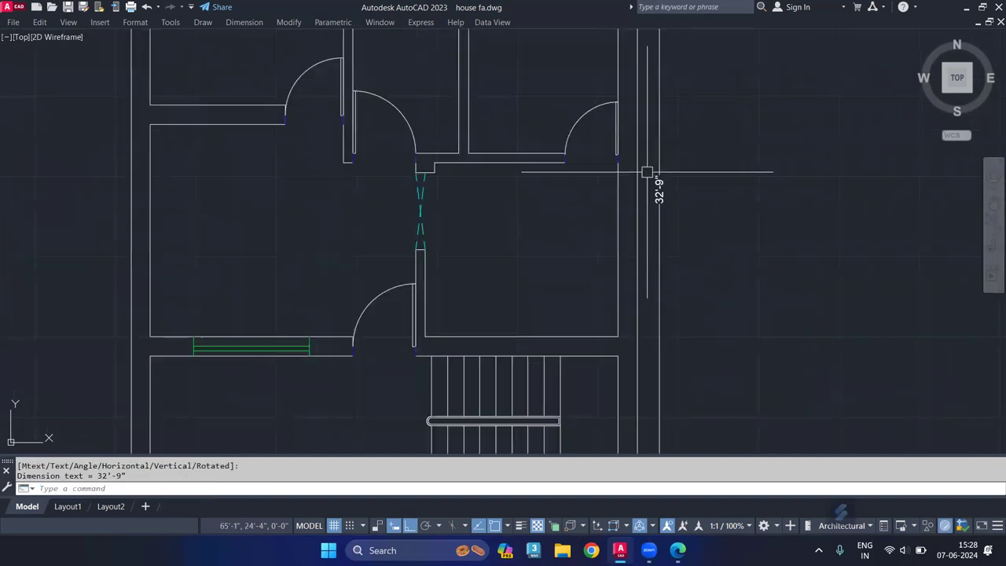
{"action": "scroll", "coordinate": [653, 181], "scroll_direction": "up", "scroll_amount": 2}
{"action": "scroll", "coordinate": [571, 234], "scroll_direction": "down", "scroll_amount": 4}
{"action": "mouse_move", "coordinate": [571, 234]}
{"action": "middle_mouse_down"}
{"action": "mouse_move", "coordinate": [507, 257]}
{"action": "mouse_move", "coordinate": [557, 366]}
{"action": "middle_mouse_up"}
{"action": "middle_click_drag", "start_coordinate": [545, 245], "coordinate": [574, 278]}
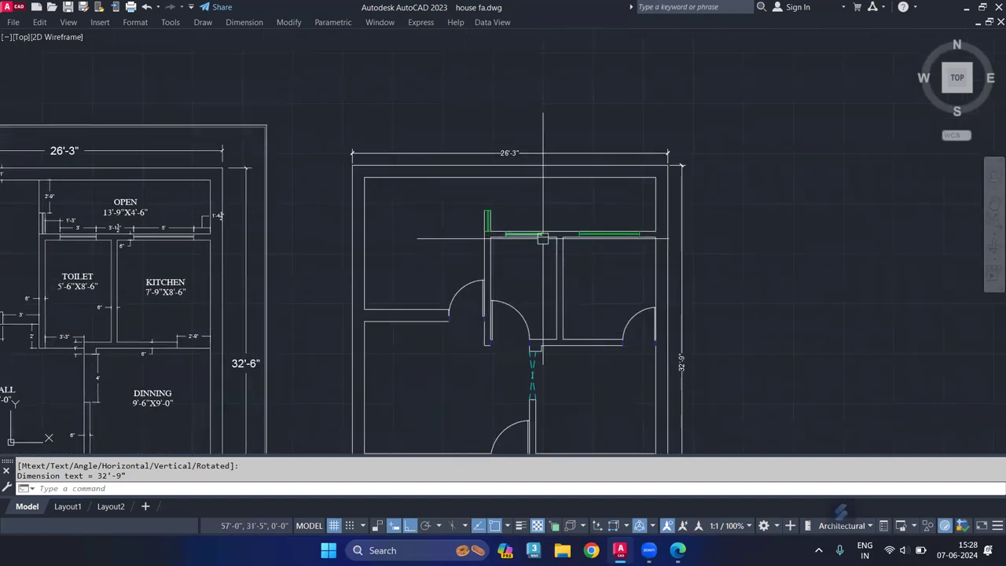
{"action": "scroll", "coordinate": [466, 232], "scroll_direction": "down", "scroll_amount": 1}
{"action": "scroll", "coordinate": [472, 224], "scroll_direction": "down", "scroll_amount": 1}
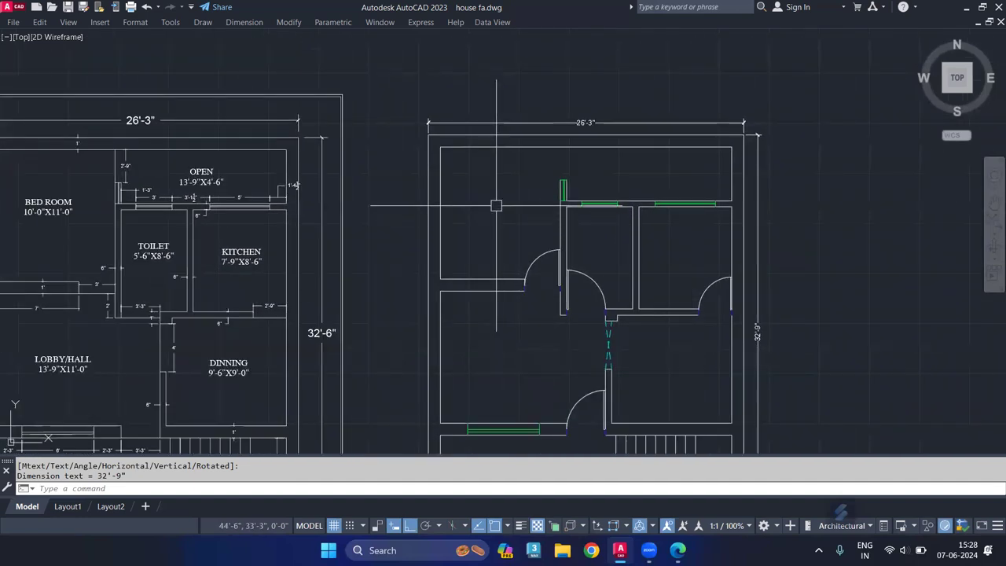
{"action": "scroll", "coordinate": [490, 202], "scroll_direction": "down", "scroll_amount": 2}
Window-select the dimensioned right plan and copy all 97 objects further to the right.
{"action": "left_click", "coordinate": [440, 122]}
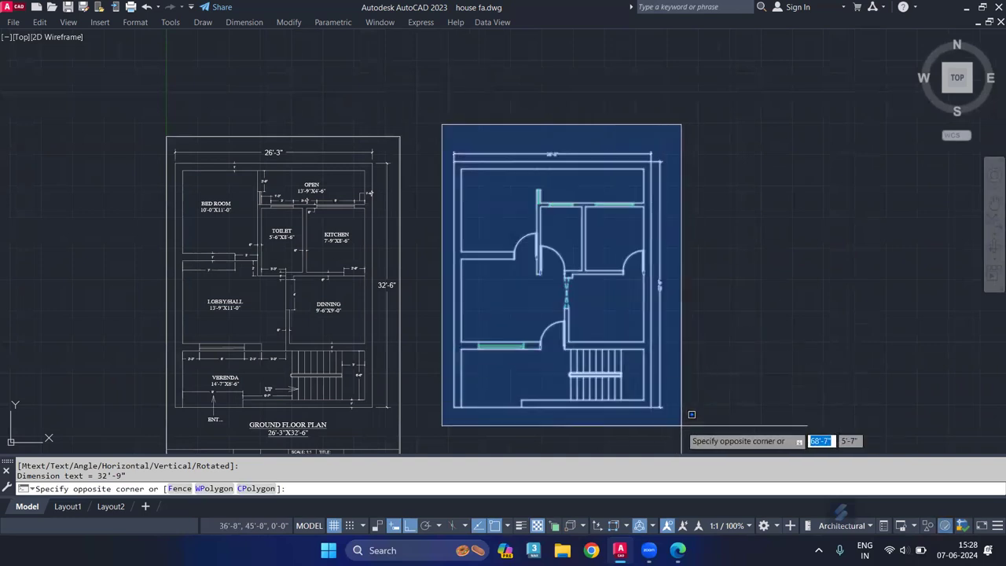
{"action": "left_click", "coordinate": [684, 431]}
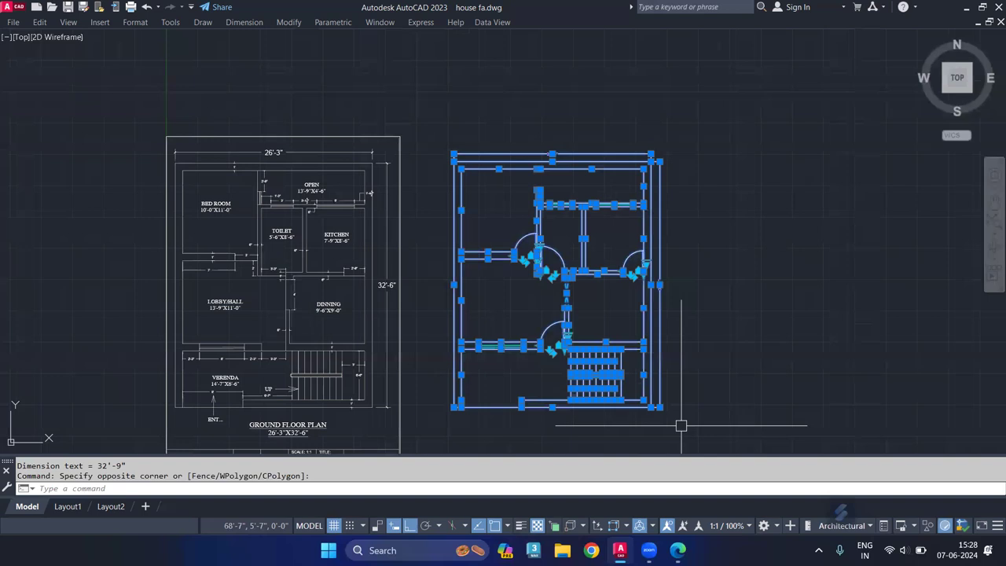
{"action": "type", "text": "o"}
{"action": "key", "text": "Return"}
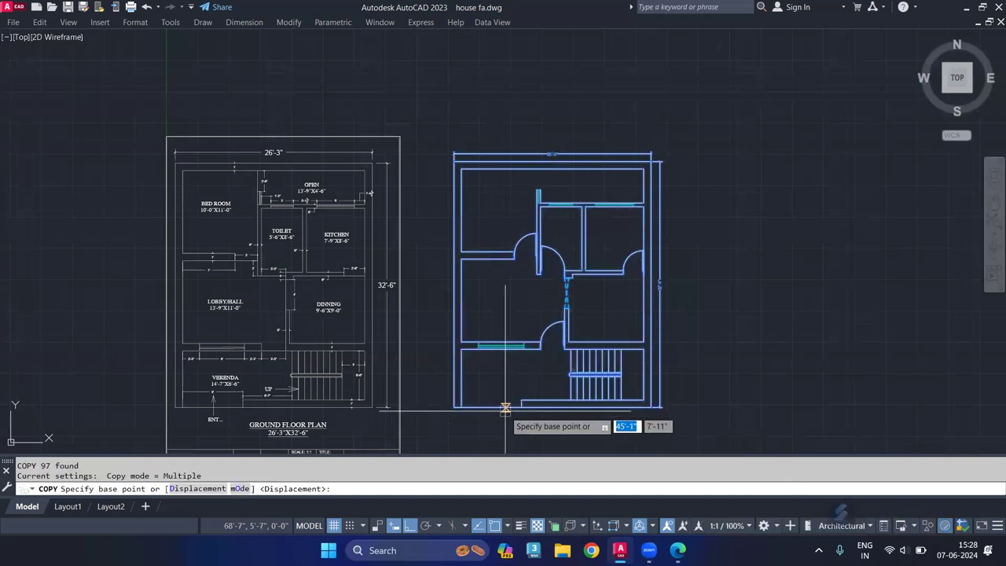
{"action": "left_click", "coordinate": [508, 428]}
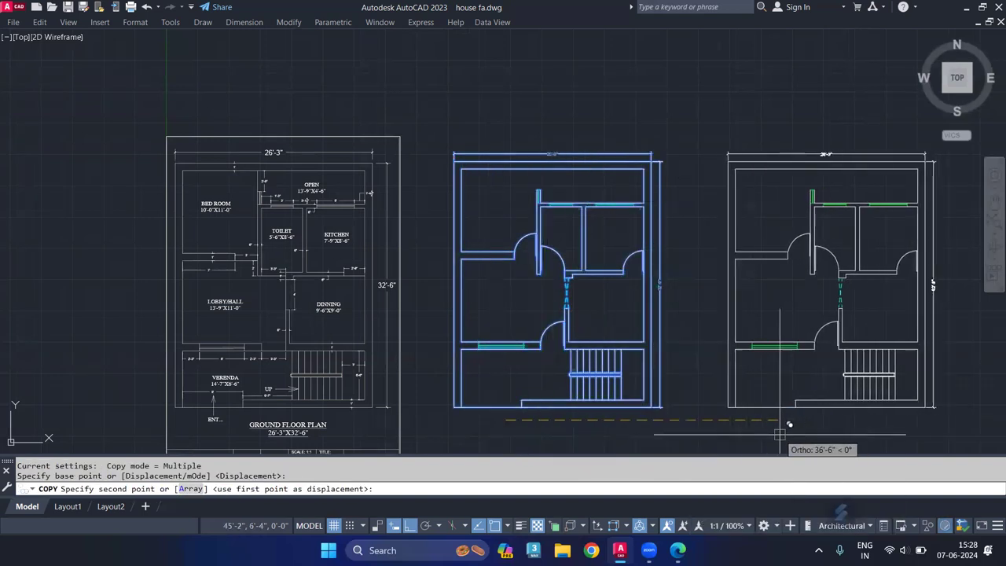
{"action": "left_click", "coordinate": [797, 428]}
{"action": "key", "text": "Escape"}
{"action": "scroll", "coordinate": [487, 185], "scroll_direction": "up", "scroll_amount": 3}
{"action": "middle_click_drag", "start_coordinate": [490, 184], "coordinate": [606, 233]}
{"action": "scroll", "coordinate": [537, 206], "scroll_direction": "up", "scroll_amount": 5}
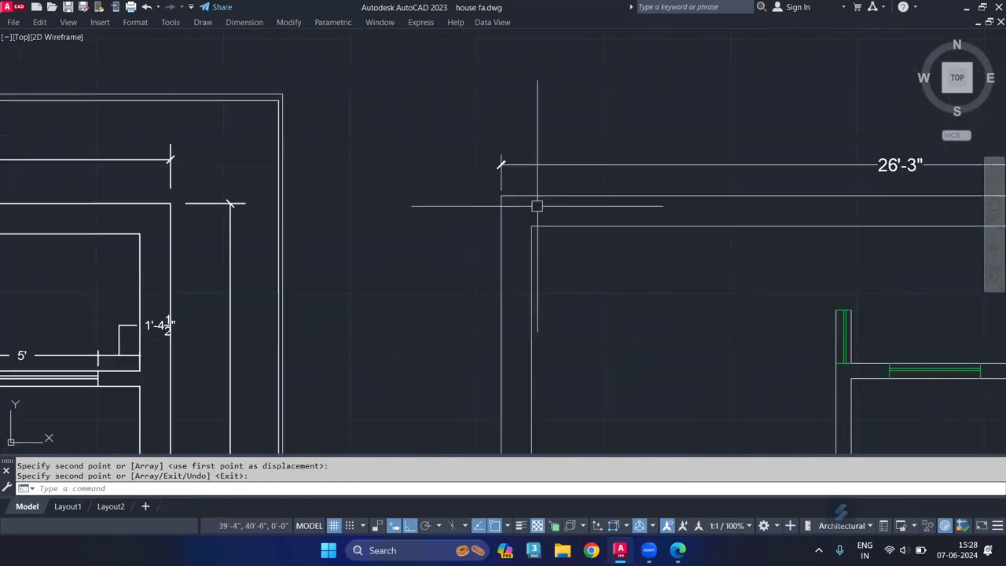
Add a 1' linear dimension across the outer wall thickness.
{"action": "type", "text": "li"}
{"action": "key", "text": "Return"}
{"action": "left_click", "coordinate": [532, 225]}
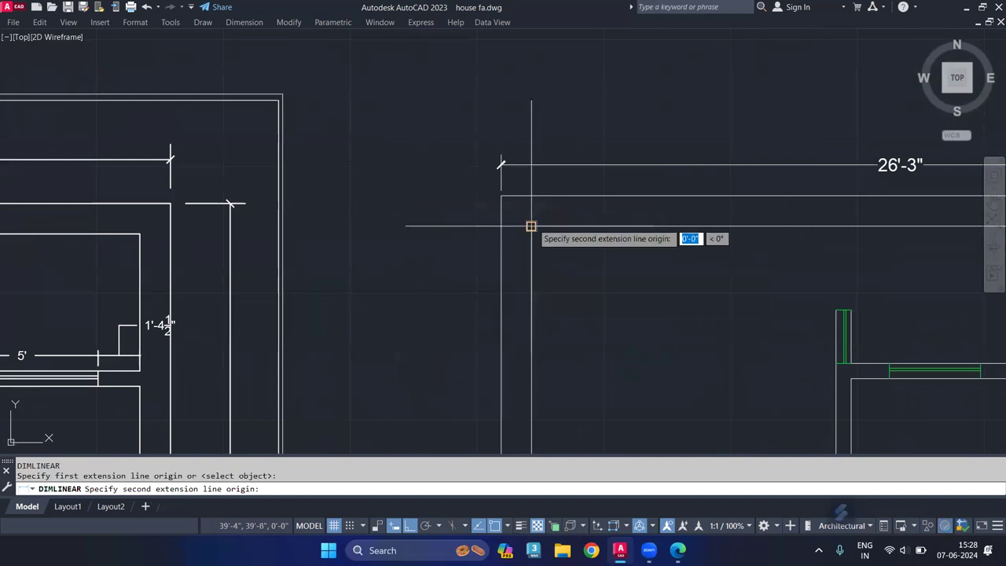
{"action": "left_click", "coordinate": [532, 196]}
{"action": "scroll", "coordinate": [542, 209], "scroll_direction": "up", "scroll_amount": 4}
{"action": "left_click", "coordinate": [544, 212]}
Add a 2'-9" linear dimension from the green jamb to the inner top wall line.
{"action": "scroll", "coordinate": [598, 229], "scroll_direction": "down", "scroll_amount": 4}
{"action": "middle_click_drag", "start_coordinate": [618, 292], "coordinate": [550, 204]}
{"action": "scroll", "coordinate": [600, 270], "scroll_direction": "down", "scroll_amount": 3}
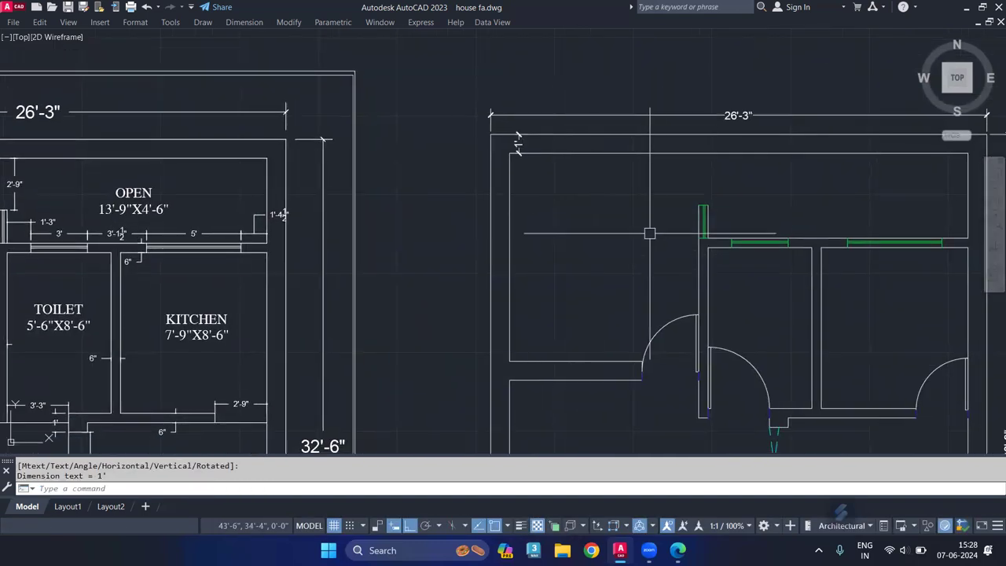
{"action": "scroll", "coordinate": [712, 200], "scroll_direction": "up", "scroll_amount": 4}
{"action": "middle_click_drag", "start_coordinate": [703, 218], "coordinate": [624, 299]}
{"action": "key", "text": "Return"}
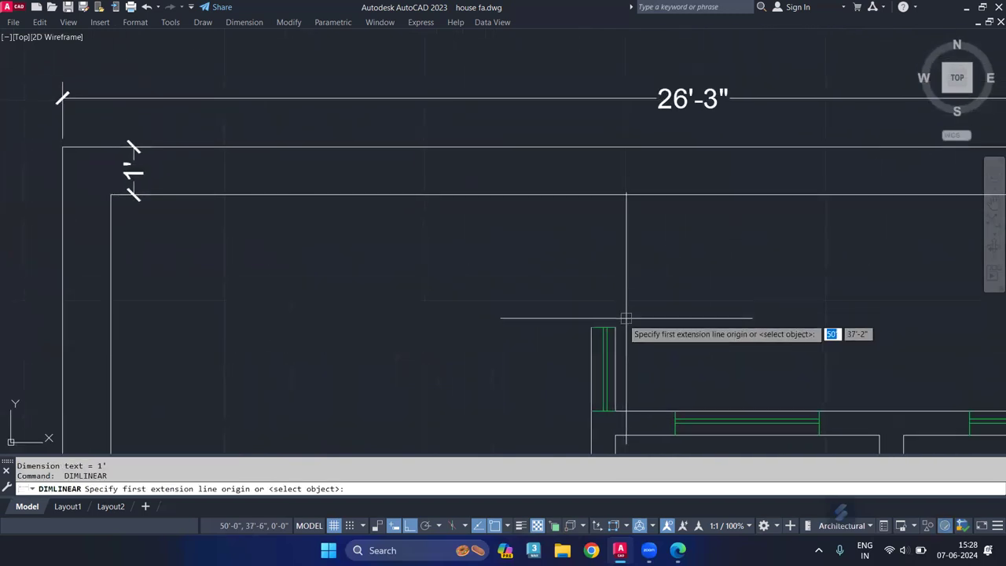
{"action": "left_click", "coordinate": [615, 327]}
{"action": "left_click", "coordinate": [617, 195]}
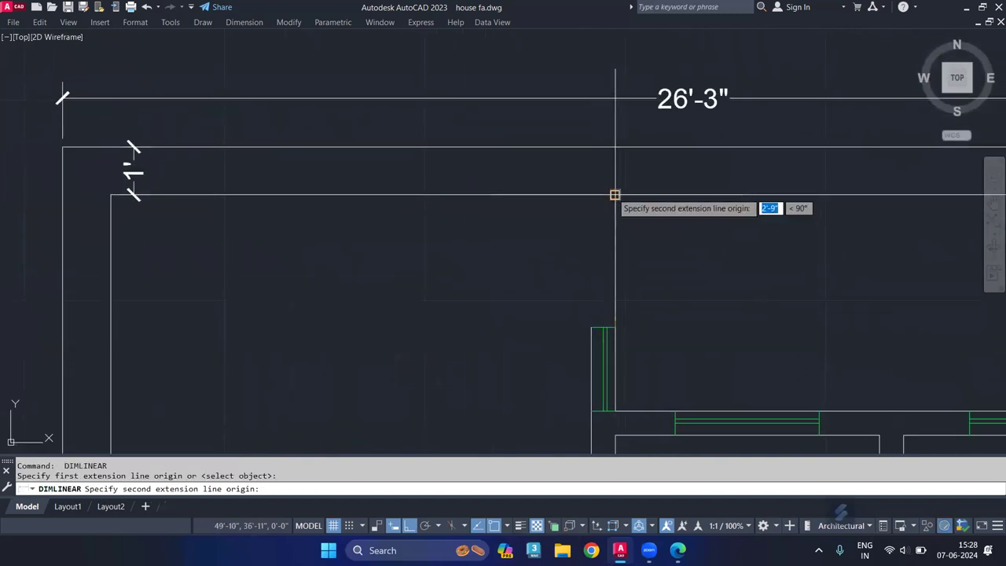
{"action": "left_click", "coordinate": [622, 206]}
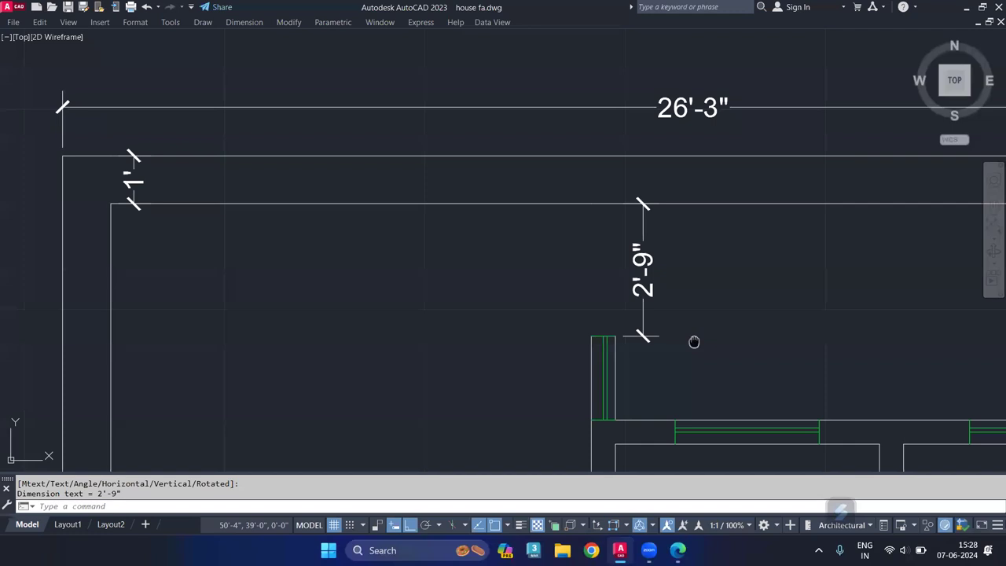
Place a 1'-4.5" linear dimension on the short wall segment.
{"action": "middle_click_drag", "start_coordinate": [694, 341], "coordinate": [669, 259]}
{"action": "scroll", "coordinate": [670, 260], "scroll_direction": "down", "scroll_amount": 3}
{"action": "scroll", "coordinate": [684, 272], "scroll_direction": "down", "scroll_amount": 2}
{"action": "mouse_move", "coordinate": [696, 298]}
{"action": "middle_mouse_down"}
{"action": "mouse_move", "coordinate": [779, 290]}
{"action": "mouse_move", "coordinate": [651, 285]}
{"action": "mouse_move", "coordinate": [603, 317]}
{"action": "middle_mouse_up"}
{"action": "scroll", "coordinate": [637, 346], "scroll_direction": "up", "scroll_amount": 2}
{"action": "scroll", "coordinate": [637, 333], "scroll_direction": "up", "scroll_amount": 1}
{"action": "scroll", "coordinate": [703, 359], "scroll_direction": "up", "scroll_amount": 3}
{"action": "key", "text": "Return"}
{"action": "left_click", "coordinate": [685, 376]}
{"action": "left_click", "coordinate": [512, 378]}
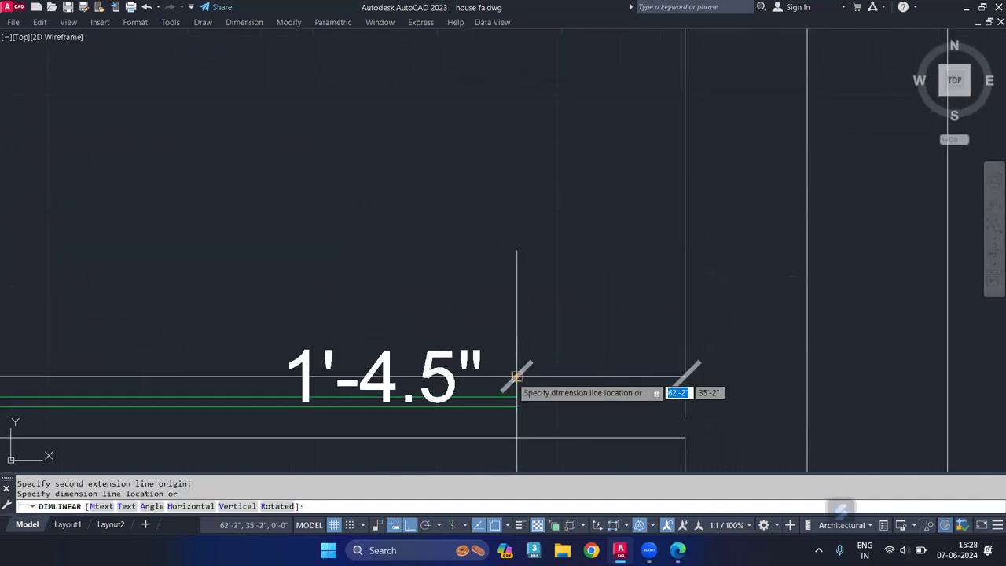
{"action": "left_click", "coordinate": [501, 315]}
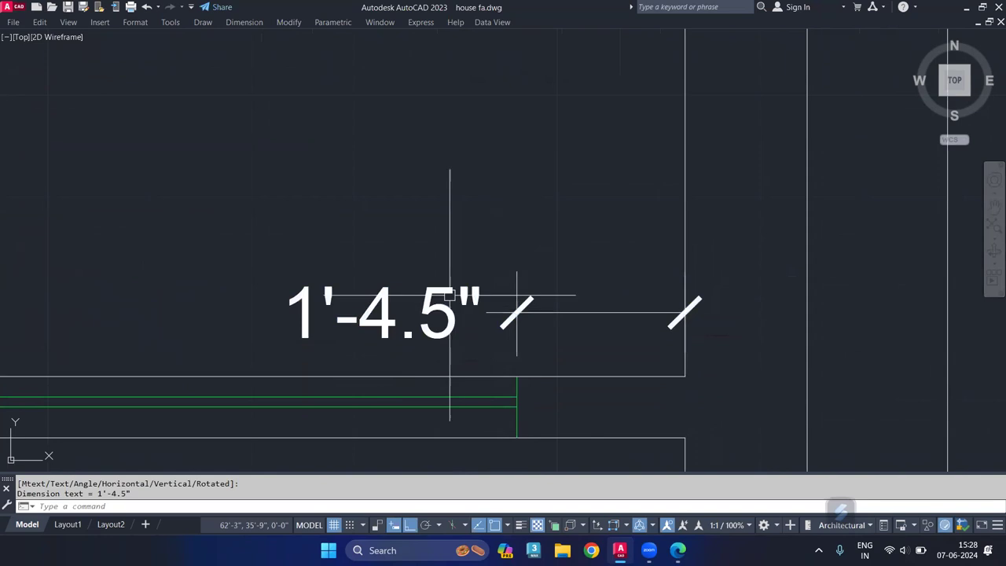
Move the 1'-4.5" dimension text outside the ticks.
{"action": "left_click", "coordinate": [516, 313]}
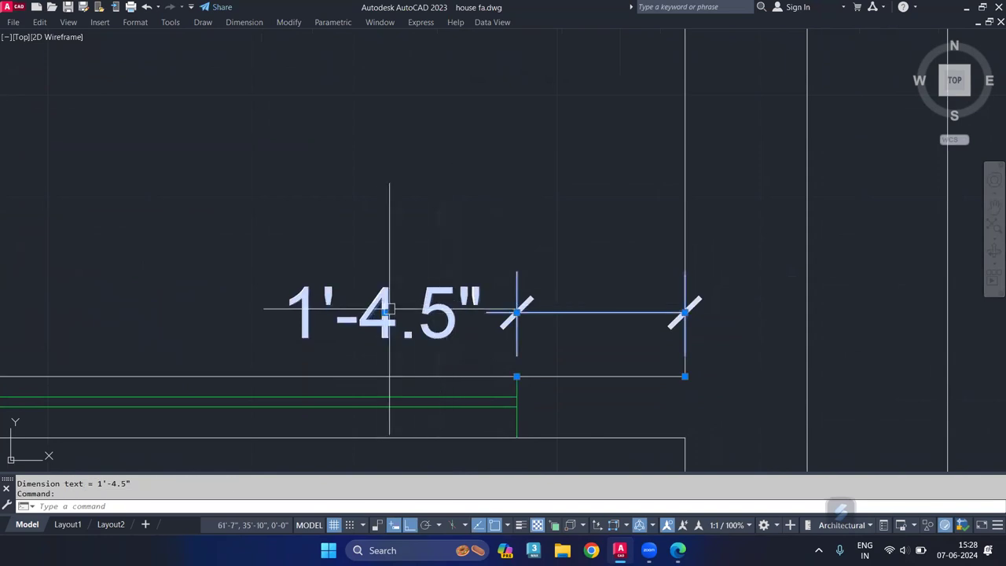
{"action": "left_click", "coordinate": [386, 311]}
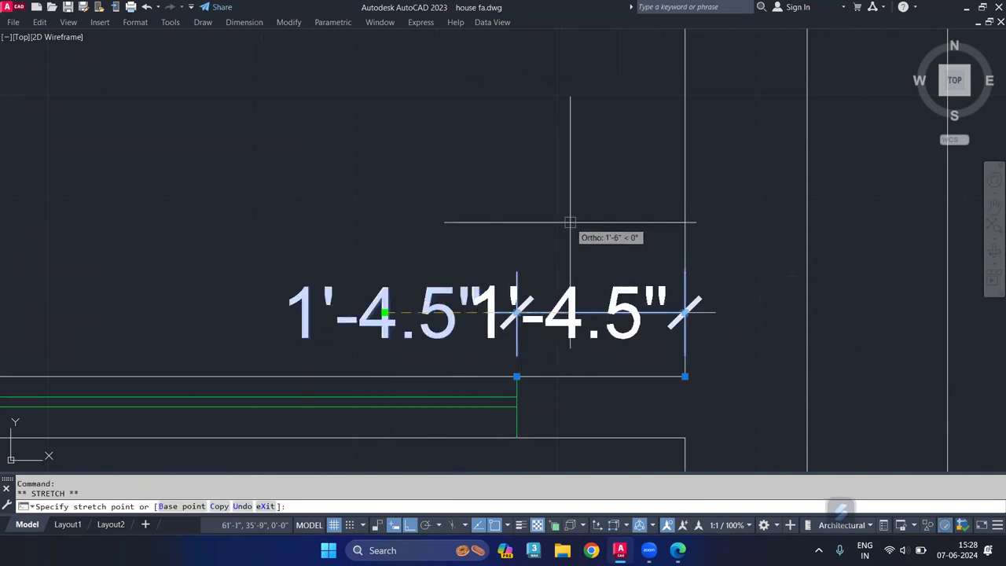
{"action": "left_click", "coordinate": [476, 228]}
{"action": "key", "text": "Escape"}
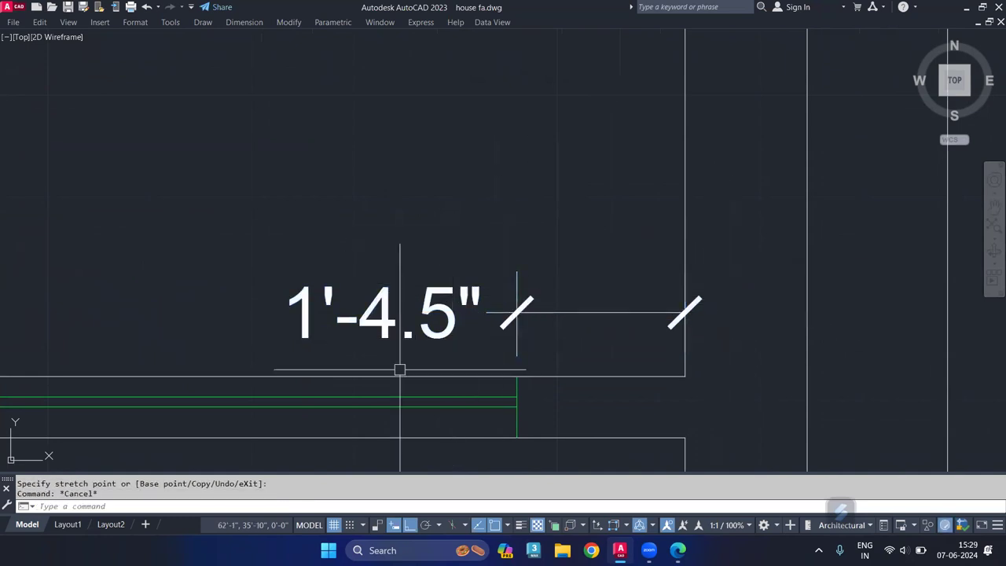
Start a continued dimension from the 1'-4.5" dimension.
{"action": "middle_click_drag", "start_coordinate": [400, 366], "coordinate": [541, 351]}
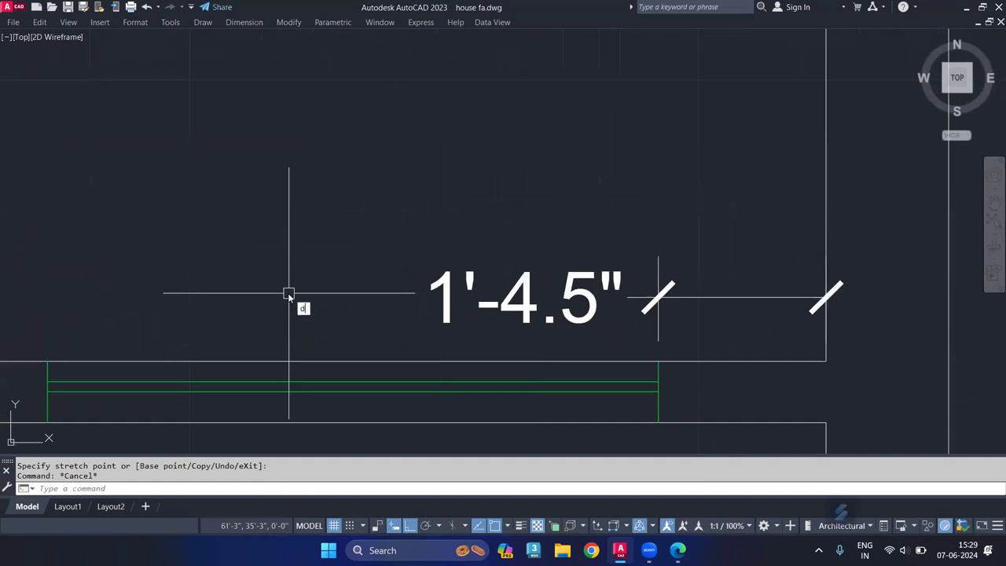
{"action": "type", "text": "li"}
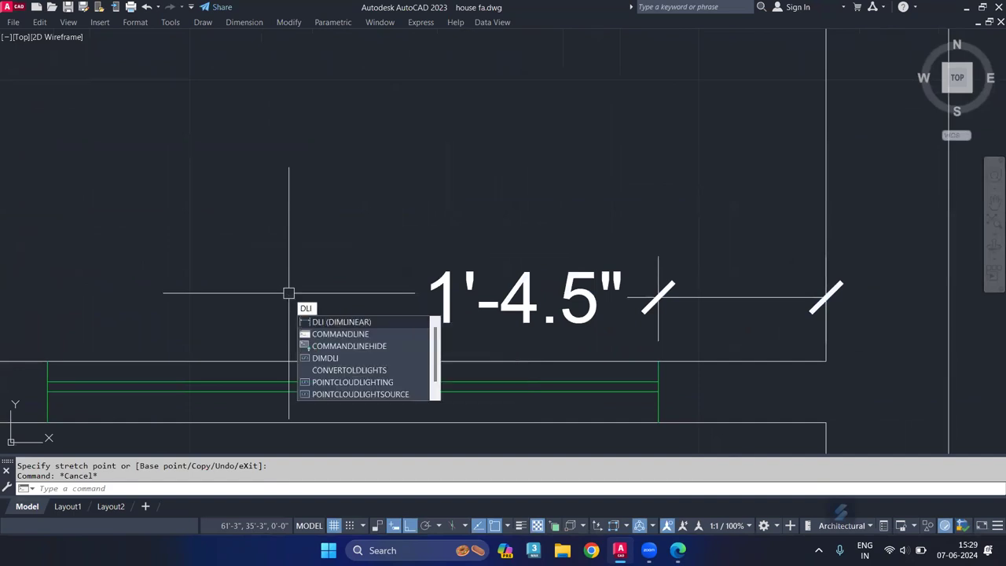
{"action": "key", "text": "Escape"}
{"action": "type", "text": "o"}
{"action": "key", "text": "Return"}
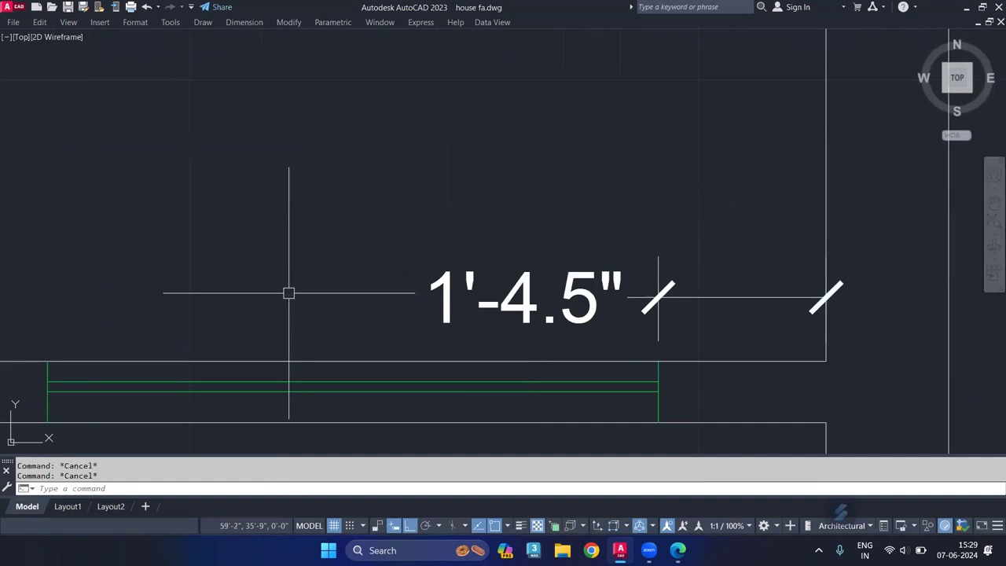
Chain 5', 3'-1.5", 3' and 1'-3" continued dimensions along the top wall corners.
{"action": "middle_click_drag", "start_coordinate": [204, 330], "coordinate": [481, 307]}
{"action": "type", "text": "DCO"}
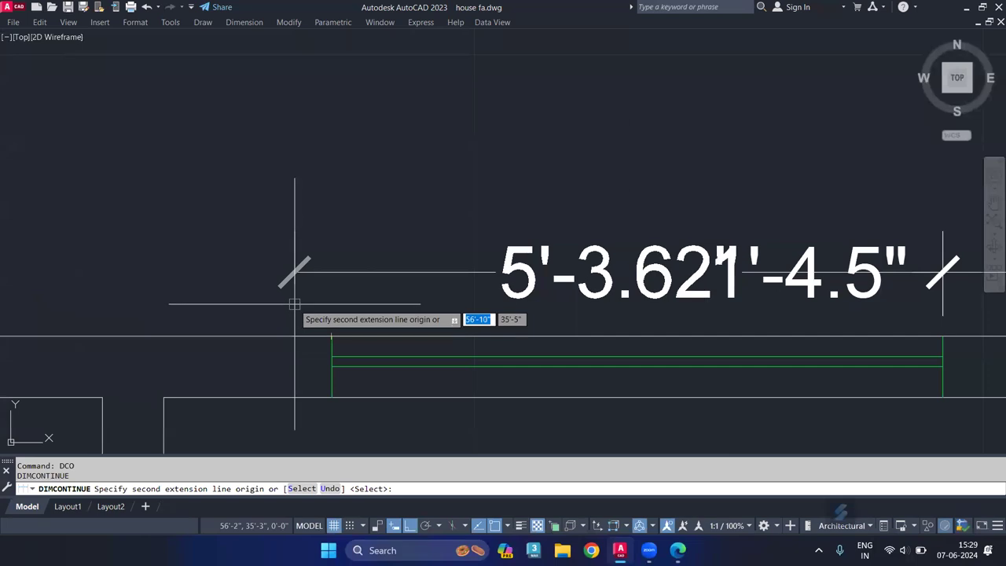
{"action": "left_click", "coordinate": [332, 324]}
{"action": "middle_click_drag", "start_coordinate": [332, 324], "coordinate": [725, 331]}
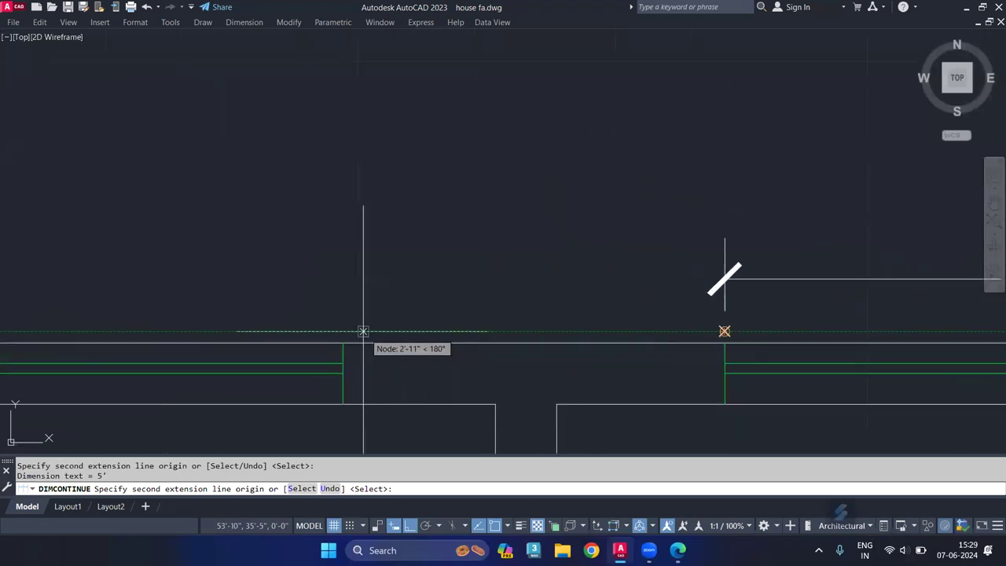
{"action": "left_click", "coordinate": [343, 342]}
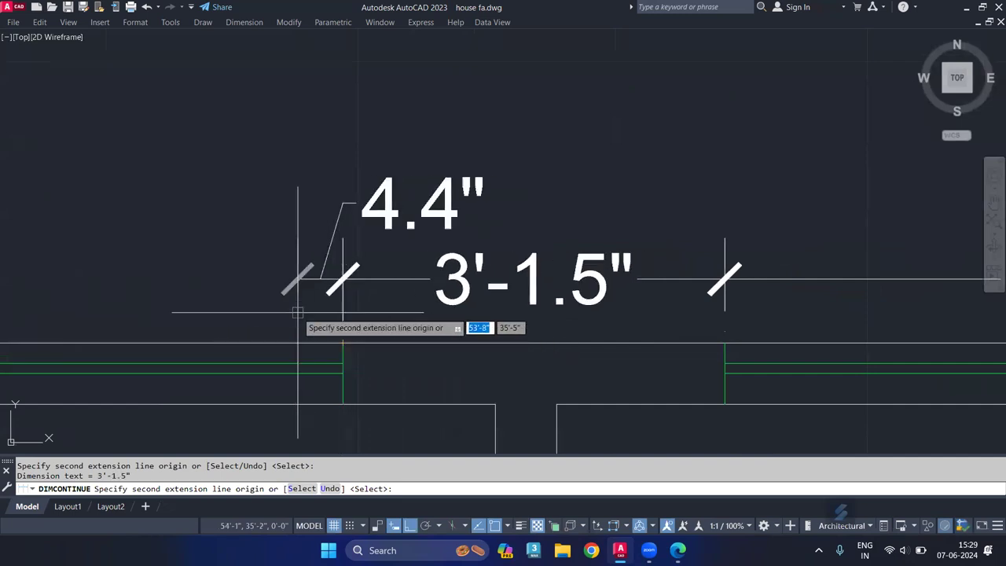
{"action": "middle_click_drag", "start_coordinate": [299, 313], "coordinate": [413, 221]}
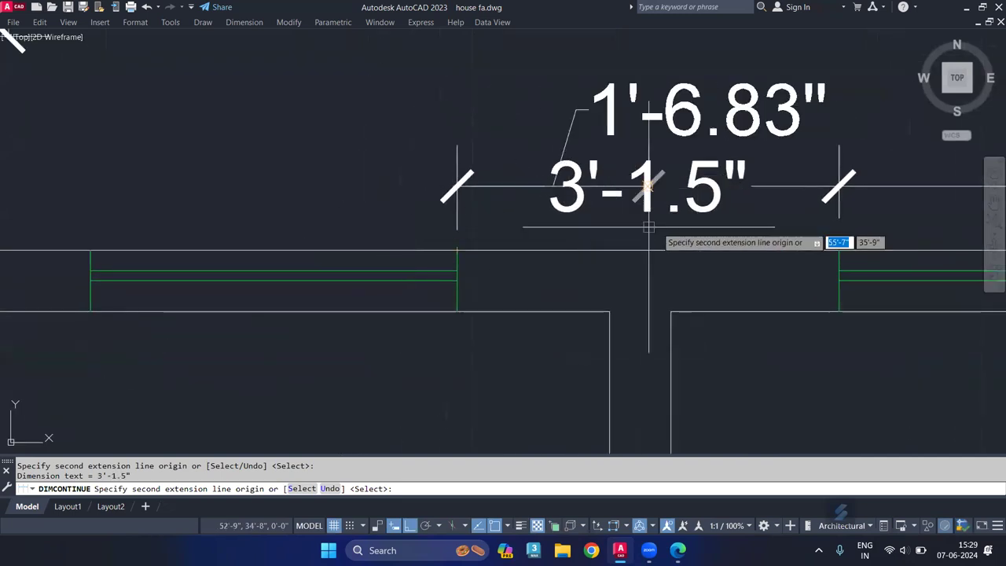
{"action": "scroll", "coordinate": [532, 236], "scroll_direction": "down", "scroll_amount": 3}
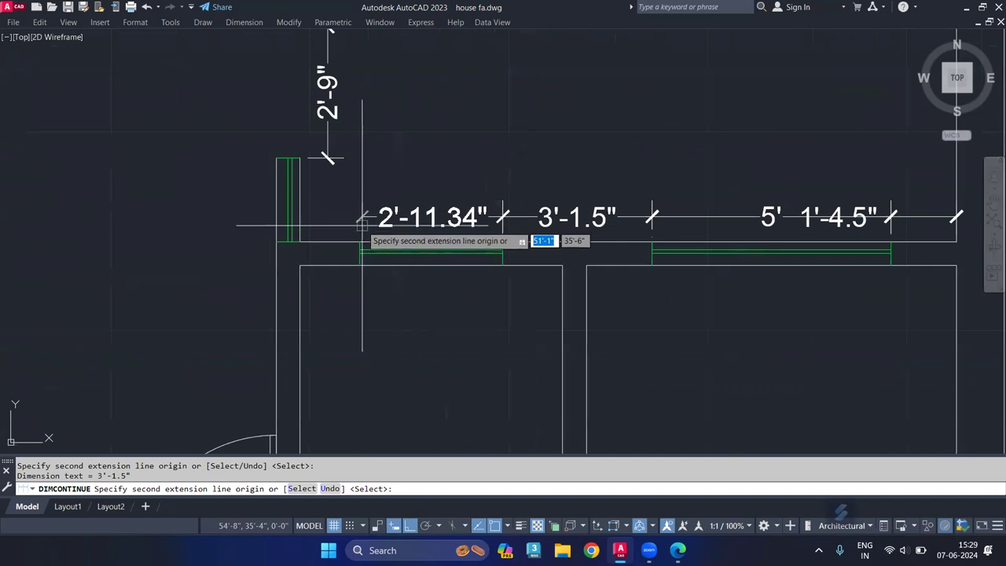
{"action": "left_click", "coordinate": [359, 239]}
{"action": "left_click", "coordinate": [299, 239]}
{"action": "key", "text": "Return"}
{"action": "scroll", "coordinate": [588, 213], "scroll_direction": "up", "scroll_amount": 2}
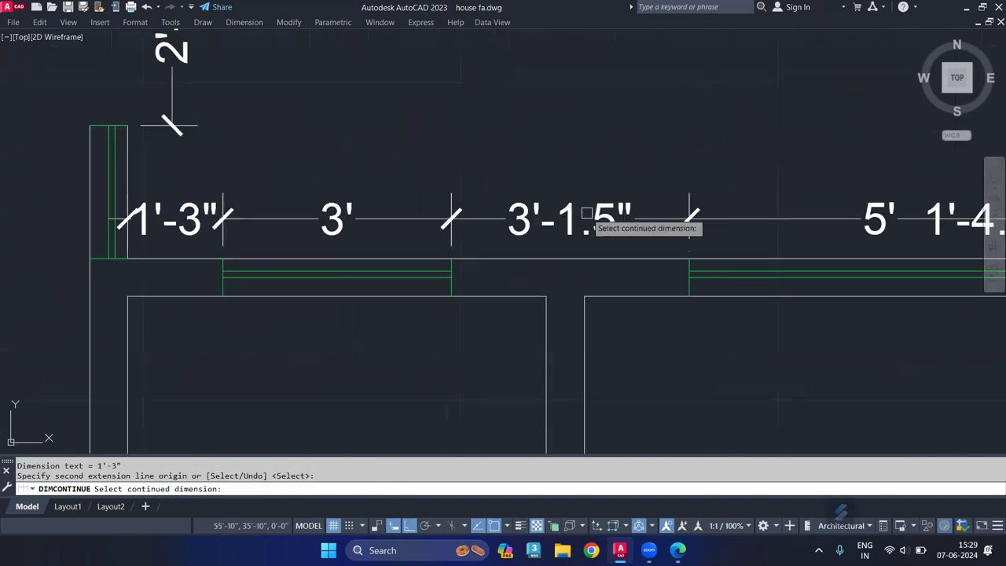
{"action": "key", "text": "Escape"}
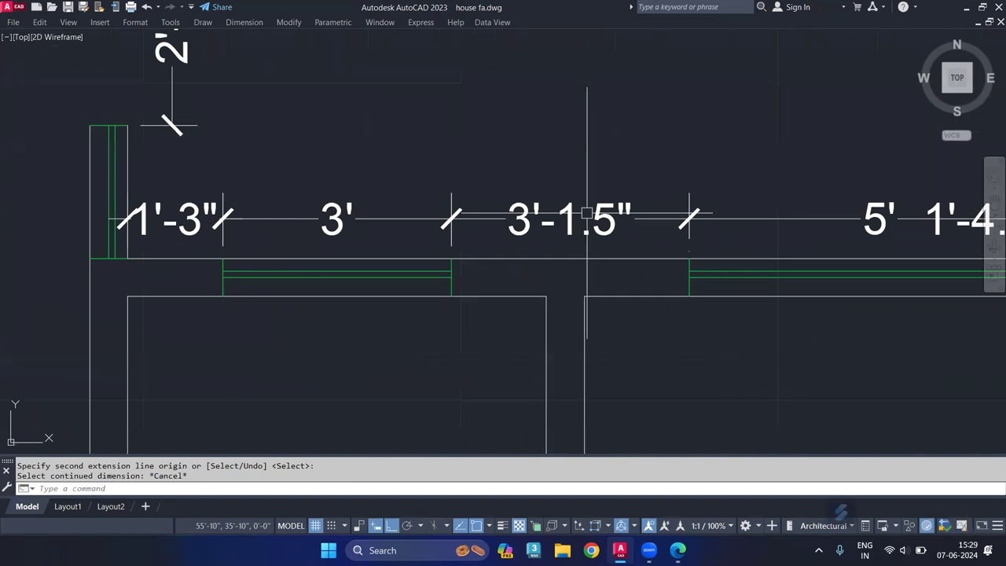
Change the aayush dimension style's text height to 3 in the Dimension Style Manager.
{"action": "type", "text": "d"}
{"action": "key", "text": "Return"}
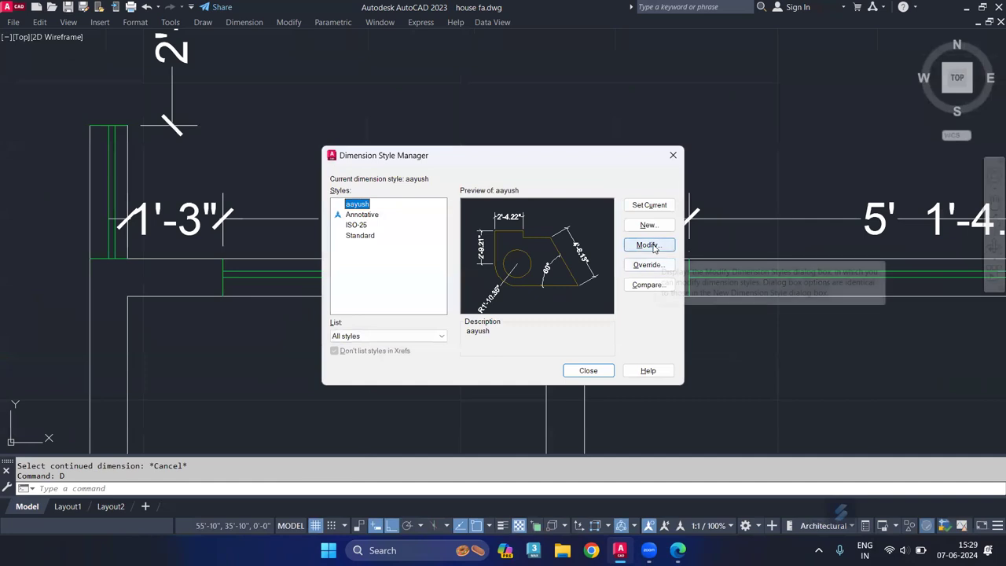
{"action": "left_click", "coordinate": [653, 247]}
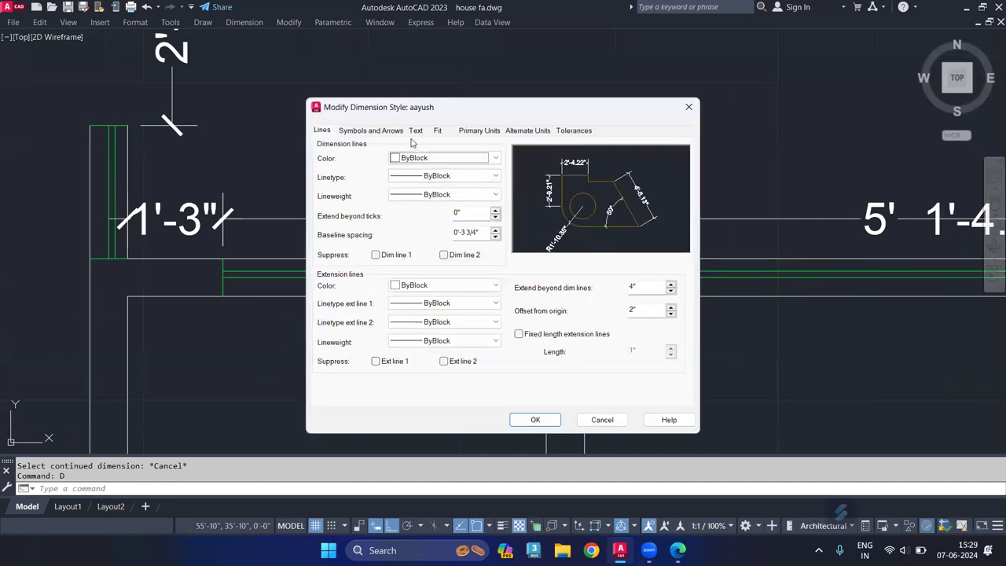
{"action": "left_click", "coordinate": [414, 130]}
{"action": "type", "text": "3"}
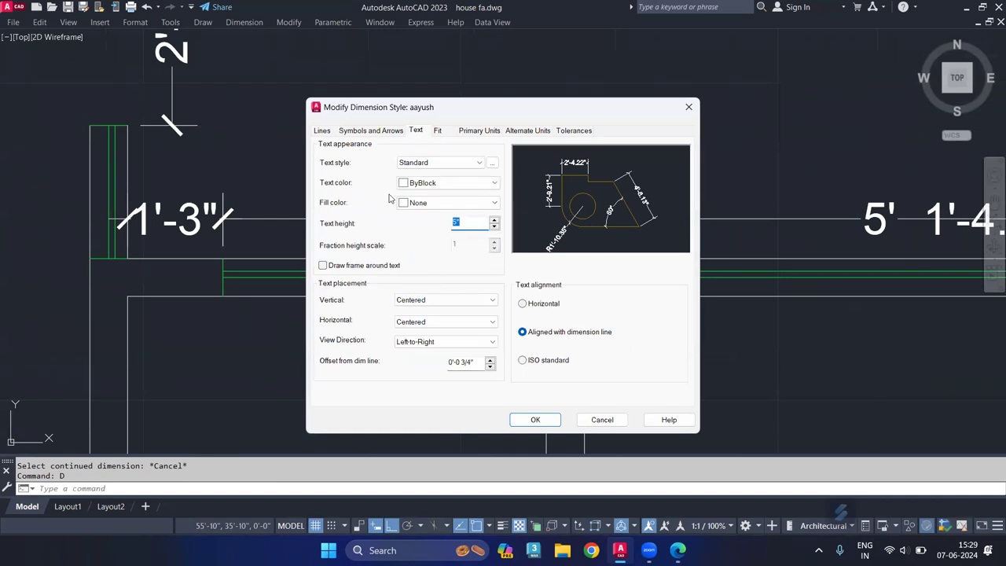
{"action": "left_click", "coordinate": [536, 420]}
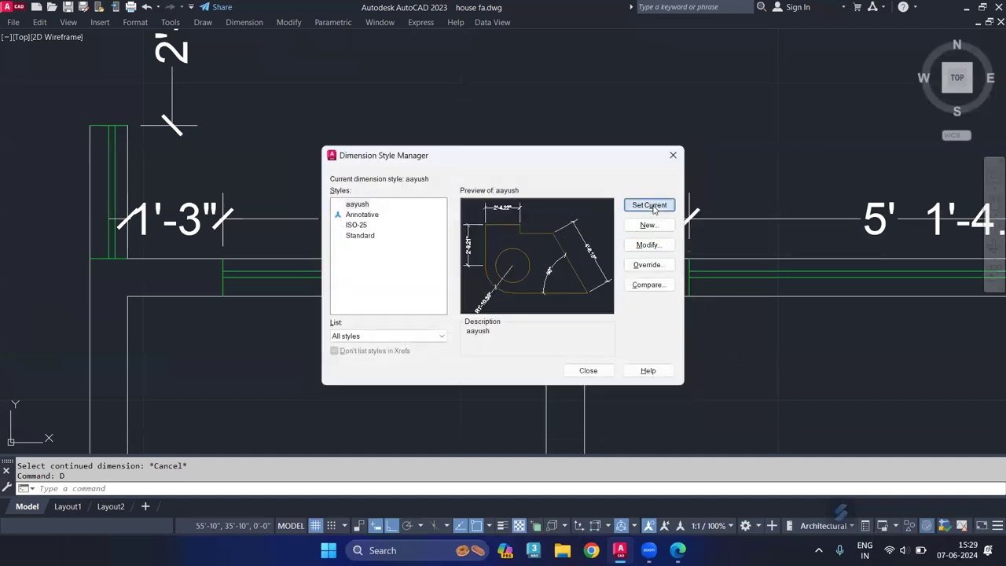
{"action": "left_click", "coordinate": [590, 371]}
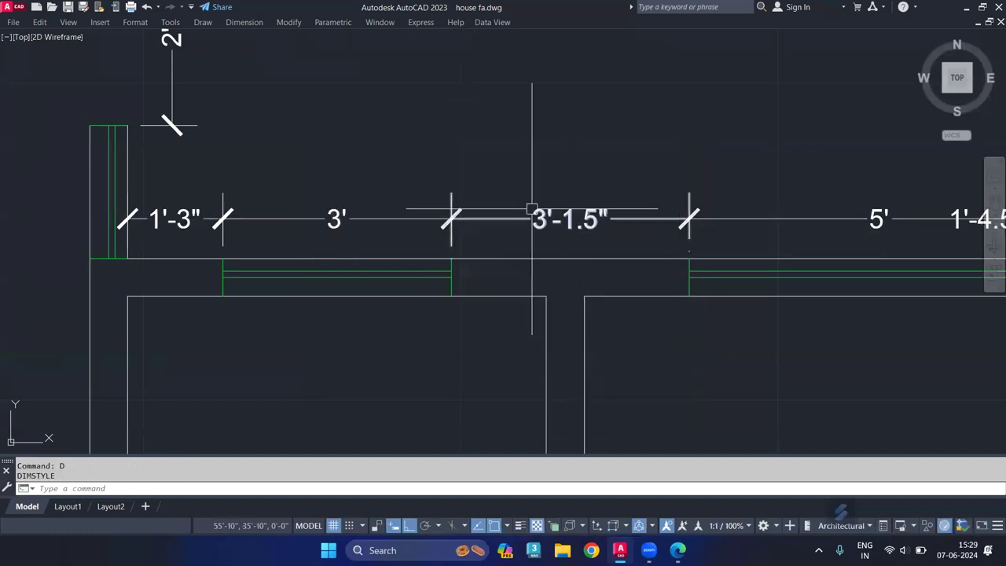
{"action": "scroll", "coordinate": [542, 210], "scroll_direction": "down", "scroll_amount": 2}
{"action": "middle_click_drag", "start_coordinate": [687, 243], "coordinate": [571, 224]}
{"action": "scroll", "coordinate": [747, 166], "scroll_direction": "up", "scroll_amount": 3}
{"action": "left_click", "coordinate": [663, 195]}
{"action": "left_click", "coordinate": [623, 200]}
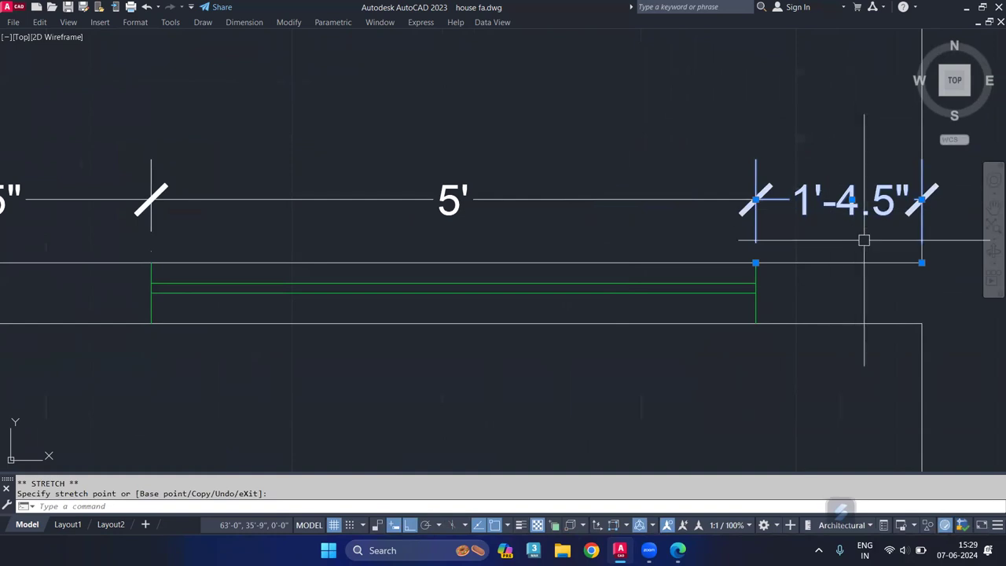
{"action": "middle_click_drag", "start_coordinate": [864, 241], "coordinate": [745, 202]}
{"action": "right_click", "coordinate": [739, 175]}
{"action": "left_click", "coordinate": [745, 223]}
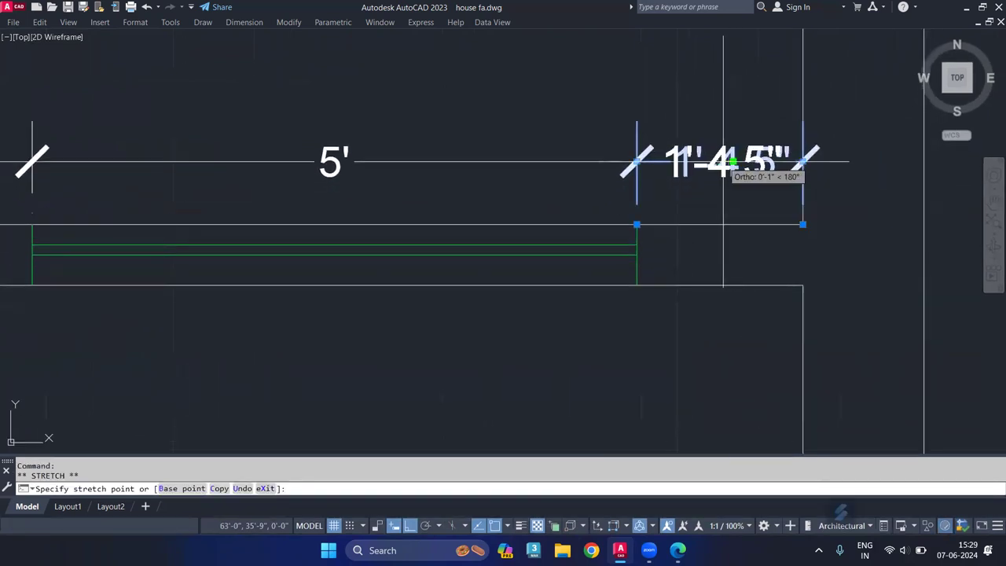
{"action": "key", "text": "Escape"}
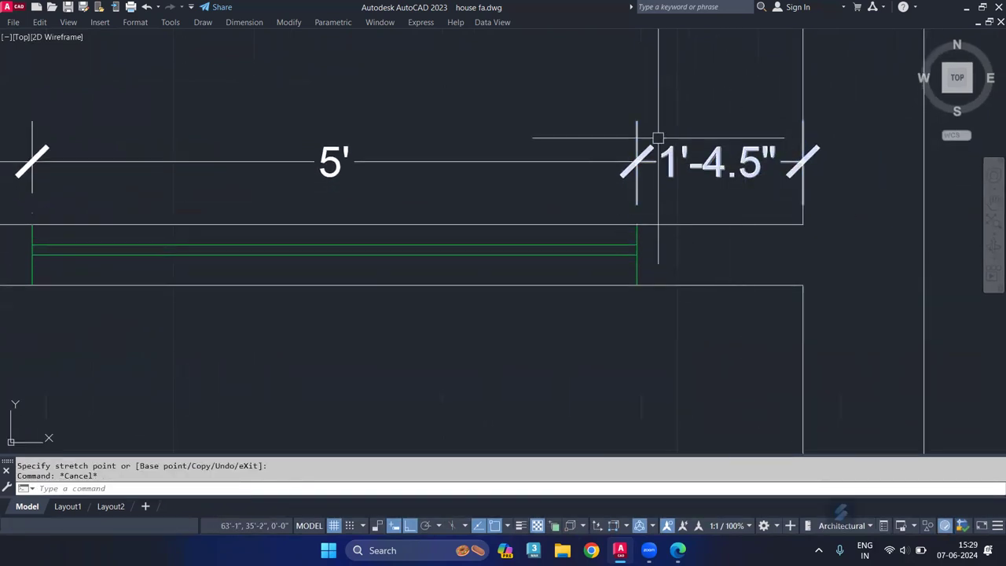
{"action": "scroll", "coordinate": [641, 139], "scroll_direction": "down", "scroll_amount": 2}
{"action": "middle_click_drag", "start_coordinate": [573, 122], "coordinate": [619, 166]}
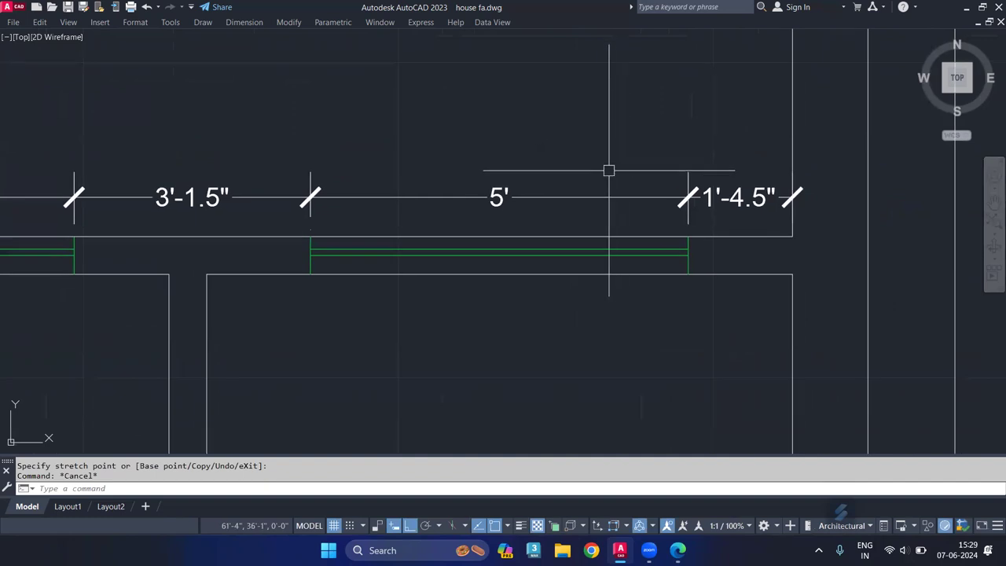
{"action": "scroll", "coordinate": [605, 172], "scroll_direction": "down", "scroll_amount": 4}
{"action": "middle_click_drag", "start_coordinate": [508, 117], "coordinate": [735, 236]}
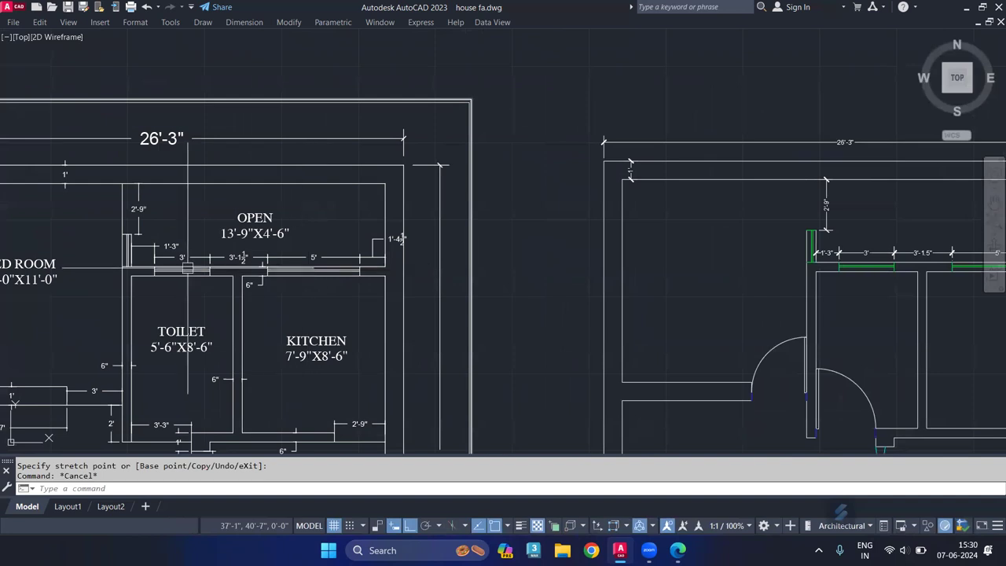
{"action": "scroll", "coordinate": [232, 255], "scroll_direction": "up", "scroll_amount": 2}
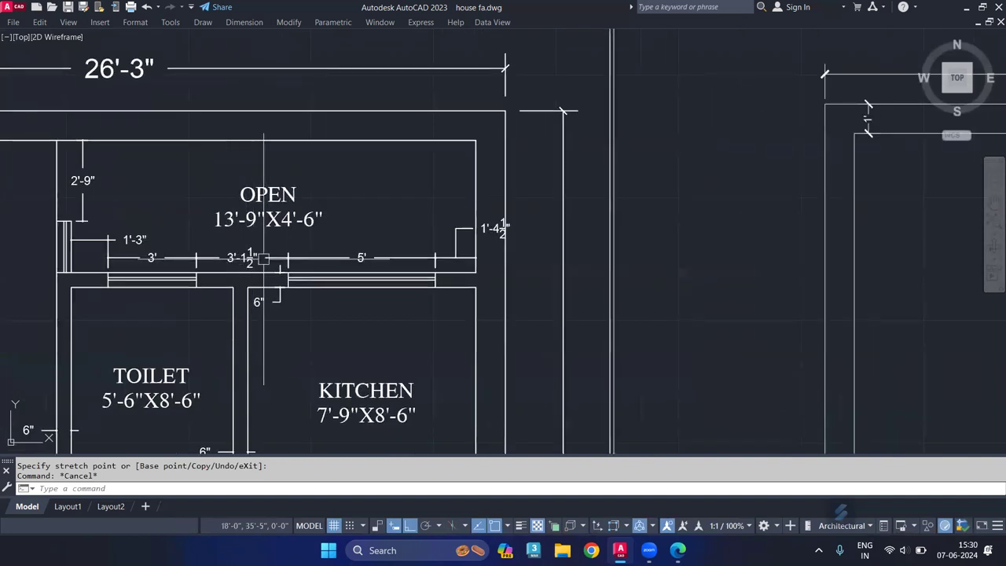
{"action": "middle_click_drag", "start_coordinate": [379, 299], "coordinate": [376, 246]}
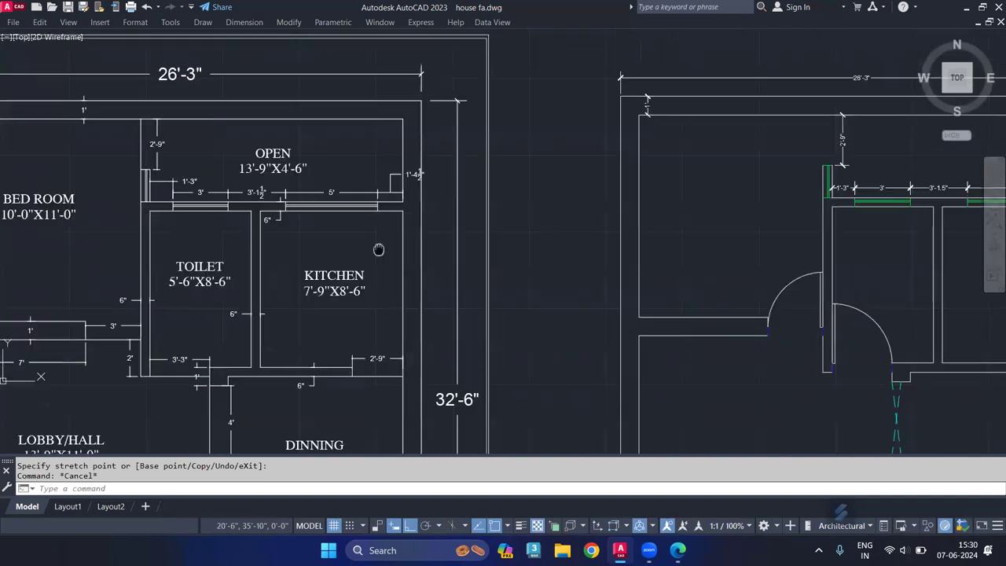
{"action": "scroll", "coordinate": [480, 252], "scroll_direction": "up", "scroll_amount": 3}
{"action": "scroll", "coordinate": [677, 144], "scroll_direction": "up", "scroll_amount": 2}
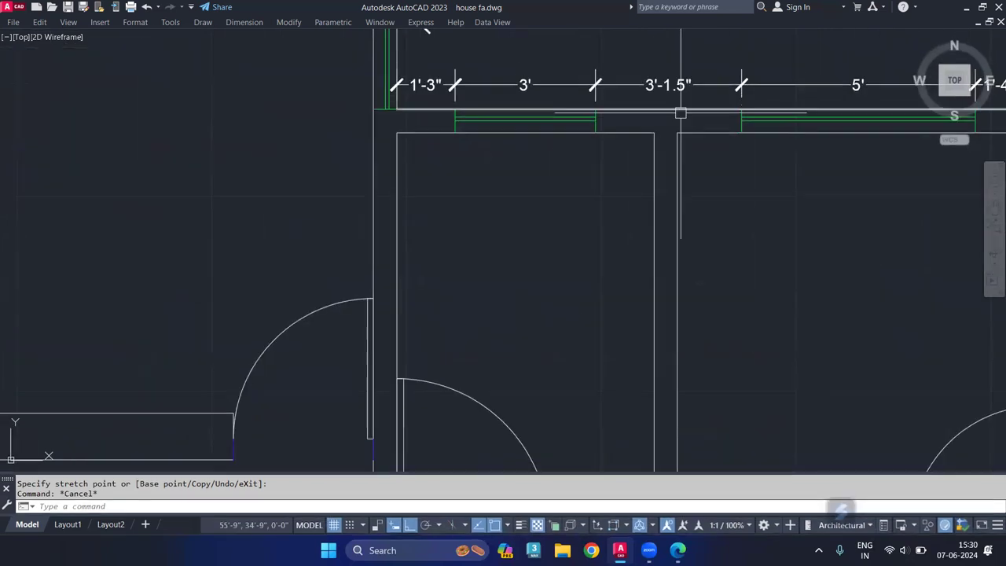
{"action": "scroll", "coordinate": [649, 179], "scroll_direction": "up", "scroll_amount": 2}
Add a 6" wall thickness dimension with DLI.
{"action": "type", "text": "dli"}
{"action": "key", "text": "Return"}
{"action": "left_click", "coordinate": [641, 171]}
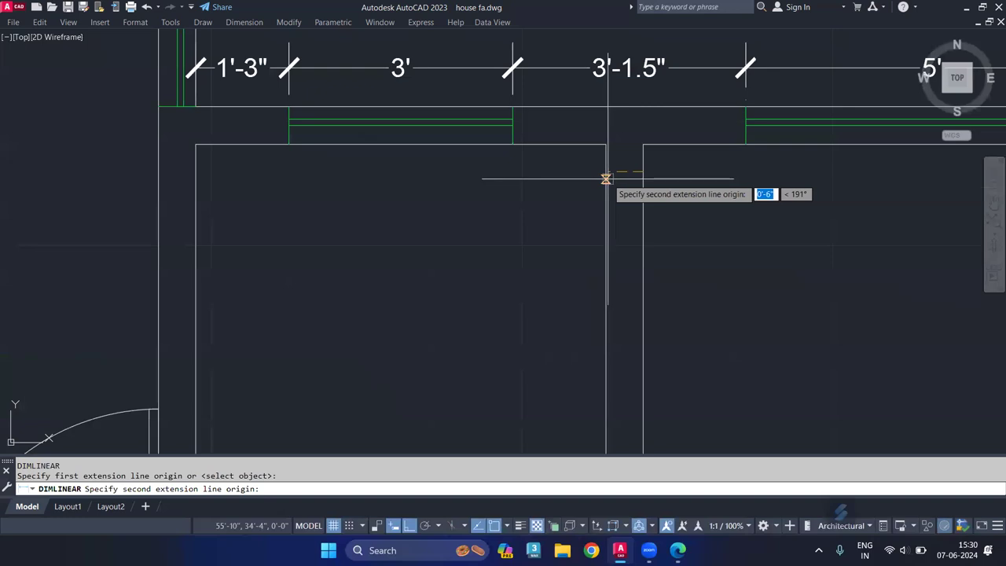
{"action": "left_click", "coordinate": [606, 173]}
{"action": "left_click", "coordinate": [620, 177]}
Dimension the 2'-9" door opening width above the wall.
{"action": "scroll", "coordinate": [671, 203], "scroll_direction": "down", "scroll_amount": 5}
{"action": "scroll", "coordinate": [684, 238], "scroll_direction": "up", "scroll_amount": 1}
{"action": "scroll", "coordinate": [712, 204], "scroll_direction": "up", "scroll_amount": 1}
{"action": "scroll", "coordinate": [762, 221], "scroll_direction": "up", "scroll_amount": 2}
{"action": "key", "text": "Return"}
{"action": "left_click", "coordinate": [717, 227]}
{"action": "left_click", "coordinate": [843, 227]}
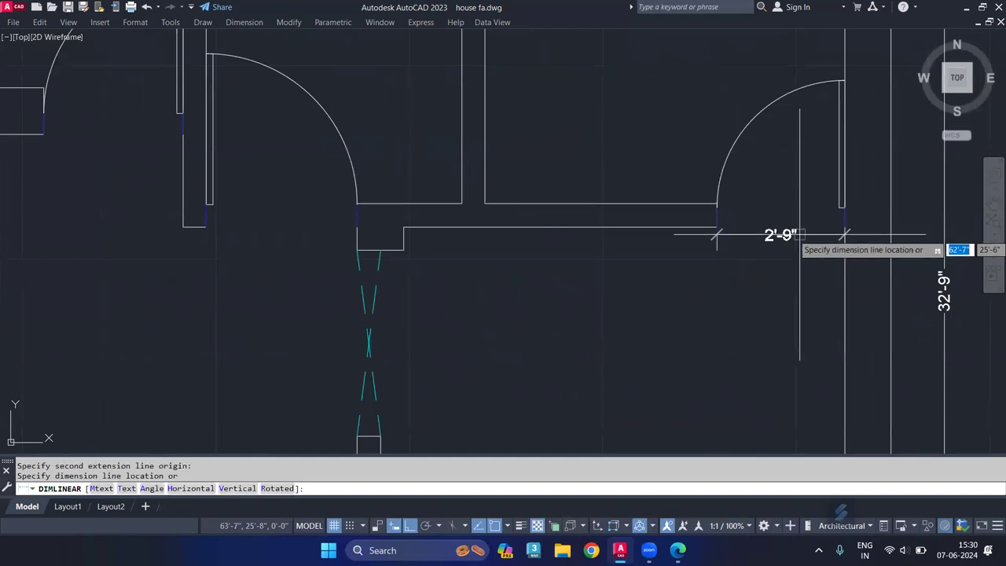
{"action": "left_click", "coordinate": [786, 236]}
Chain a 9'-6" dimension from the 2'-9" door dimension to the wall end.
{"action": "middle_click_drag", "start_coordinate": [732, 313], "coordinate": [782, 286]}
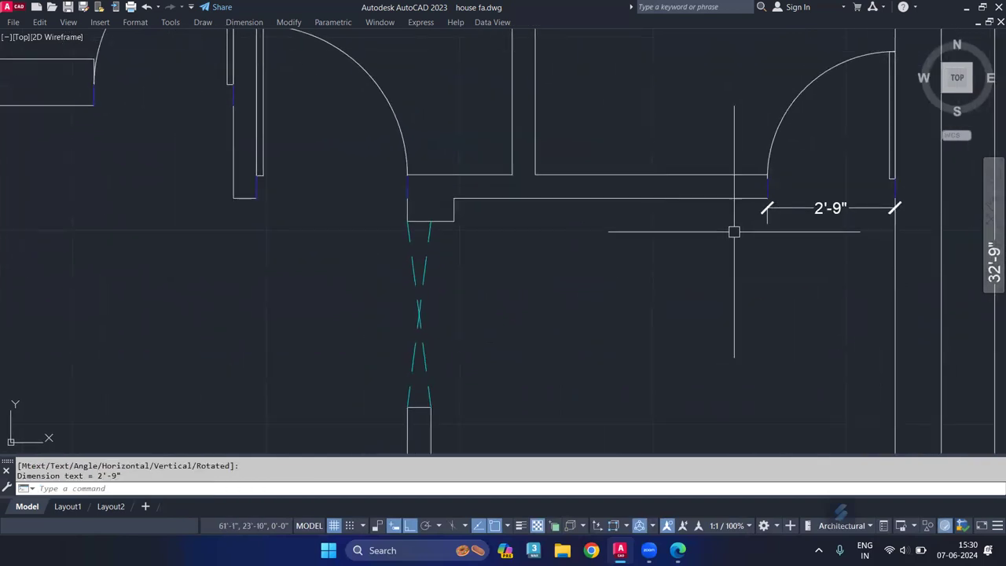
{"action": "type", "text": "dco"}
{"action": "key", "text": "Return"}
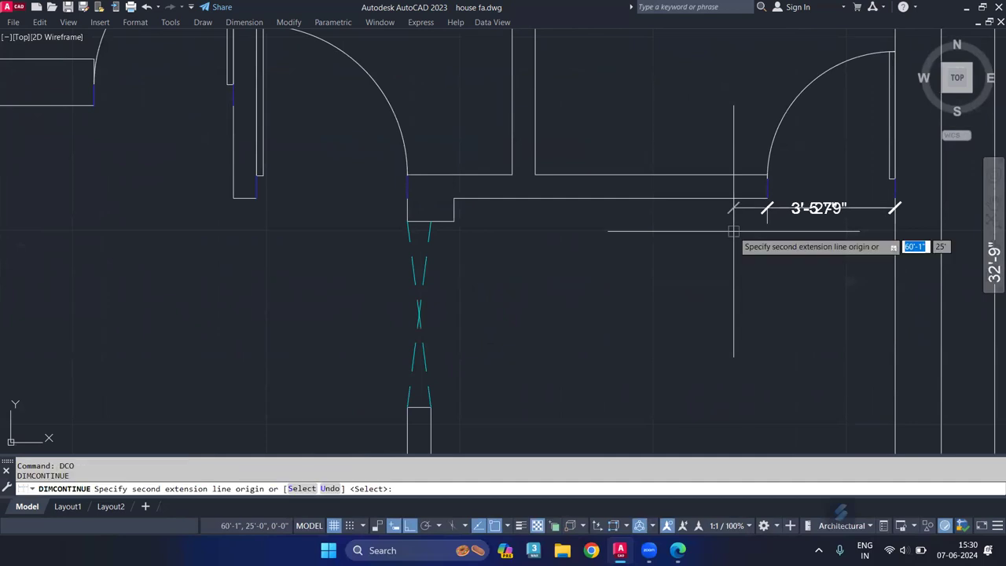
{"action": "left_click", "coordinate": [455, 200]}
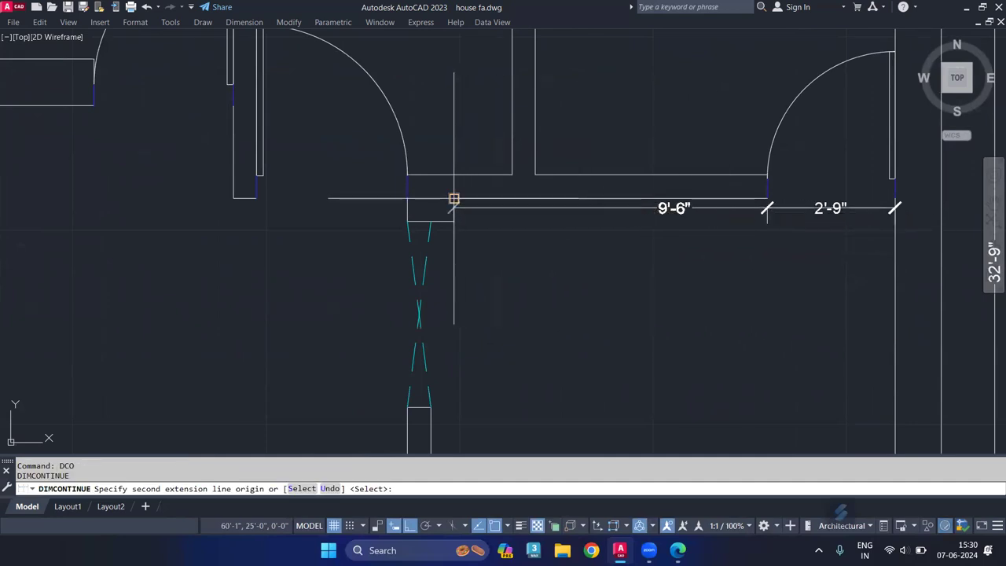
{"action": "middle_click_drag", "start_coordinate": [483, 243], "coordinate": [474, 212]}
{"action": "key", "text": "Return"}
Try to continue chaining from the 9'-6" dimension, then cancel.
{"action": "scroll", "coordinate": [524, 232], "scroll_direction": "down", "scroll_amount": 2}
{"action": "middle_click_drag", "start_coordinate": [525, 232], "coordinate": [548, 207]}
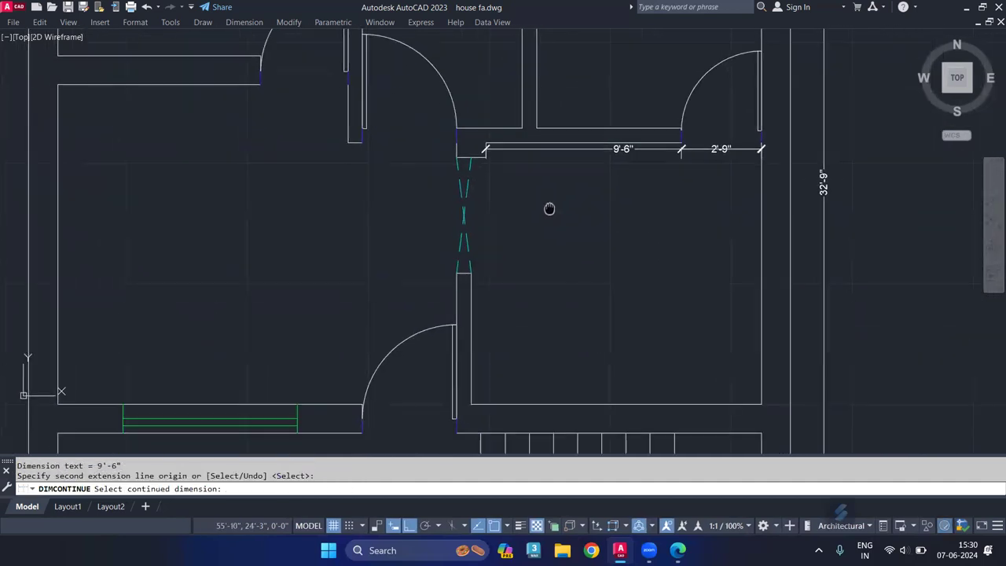
{"action": "scroll", "coordinate": [479, 149], "scroll_direction": "up", "scroll_amount": 4}
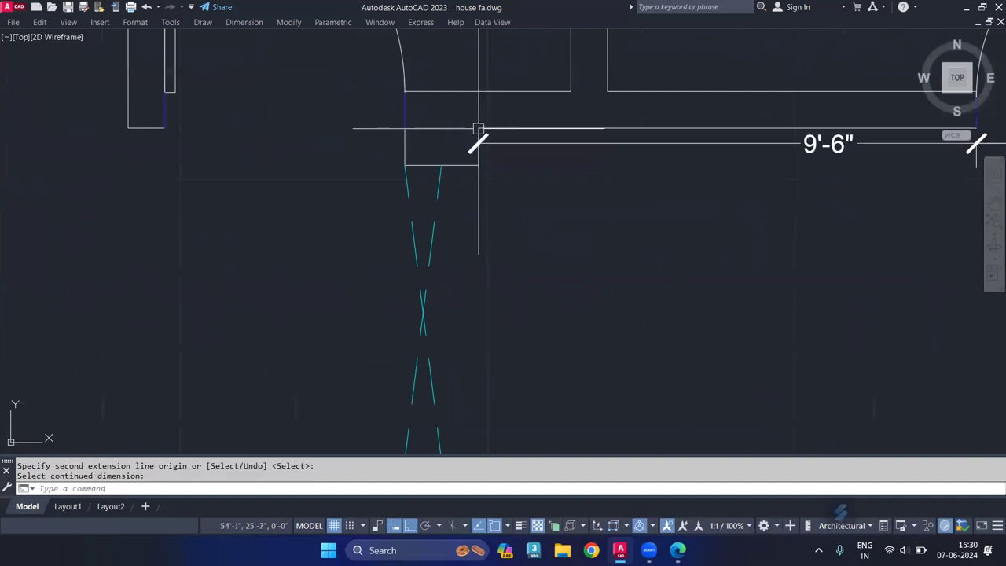
{"action": "left_click", "coordinate": [479, 128]}
{"action": "left_click", "coordinate": [479, 128]}
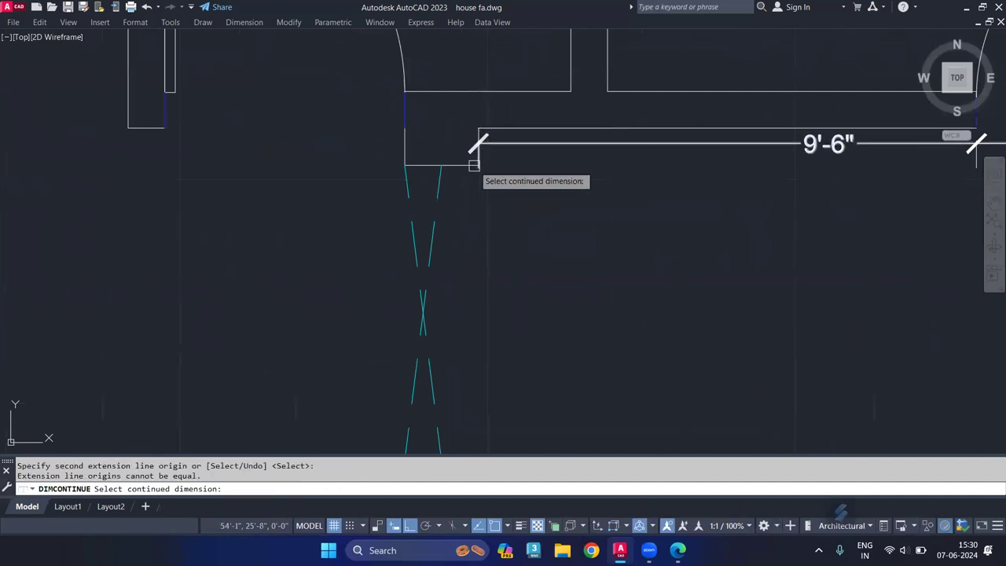
{"action": "type", "text": "d"}
{"action": "key", "text": "Return"}
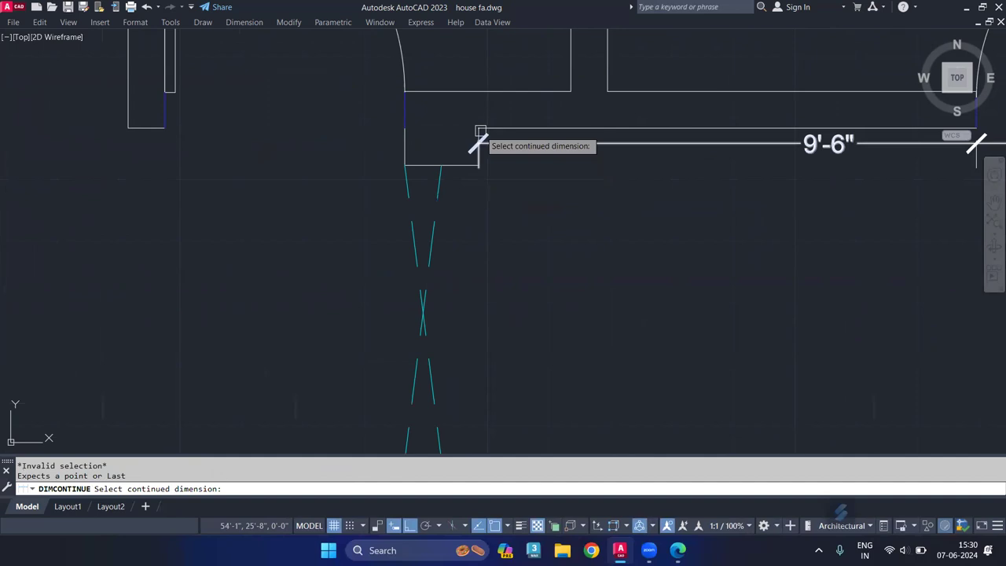
{"action": "key", "text": "Escape"}
Add a 6" linear dimension across the wall end.
{"action": "type", "text": "dl"}
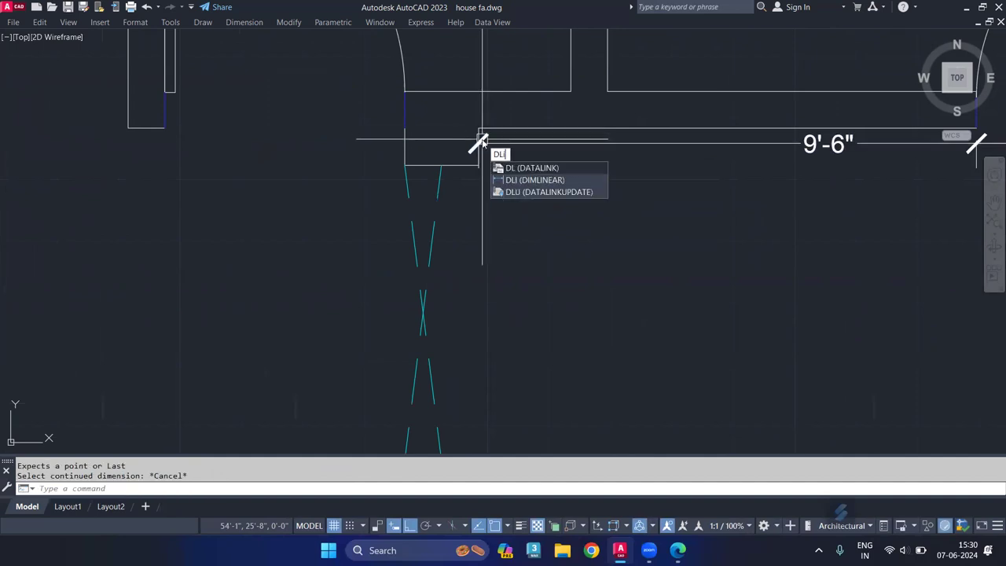
{"action": "key", "text": "Return"}
{"action": "left_click", "coordinate": [479, 128]}
{"action": "left_click", "coordinate": [479, 165]}
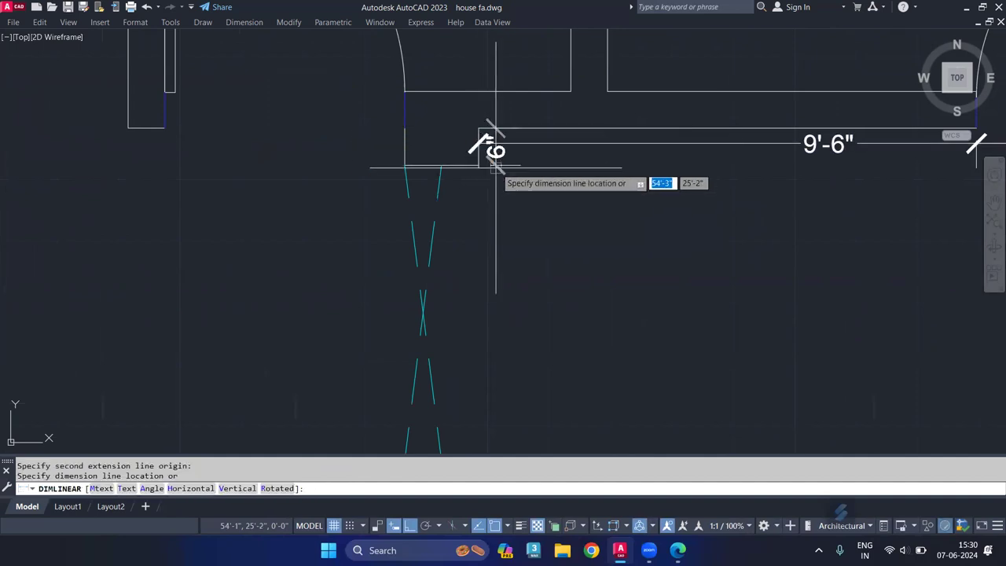
{"action": "left_click", "coordinate": [498, 166]}
Continue from the 6" dimension with 4' and 4'-6" dimensions down the corridor wall.
{"action": "middle_click_drag", "start_coordinate": [532, 214], "coordinate": [519, 170]}
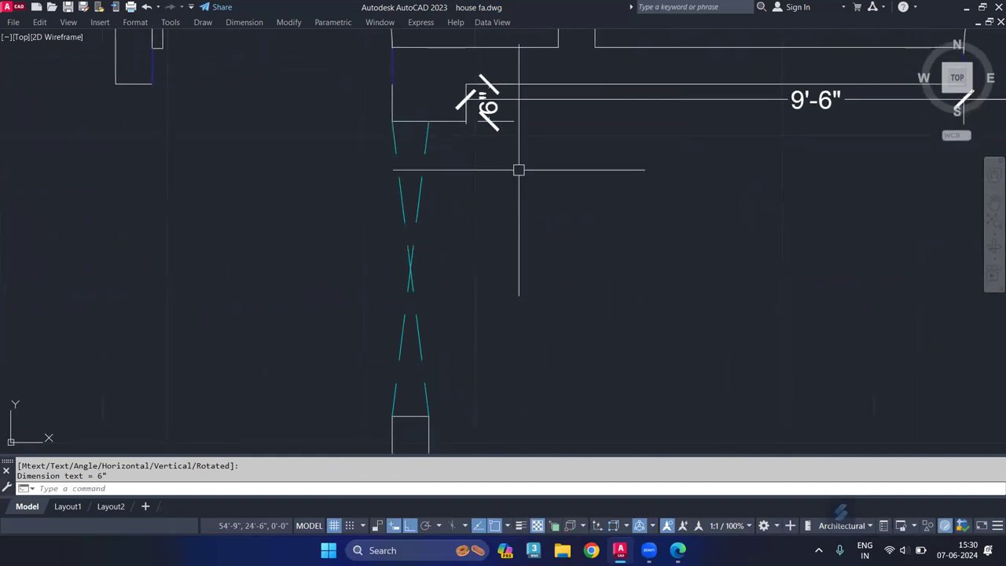
{"action": "type", "text": "dvo"}
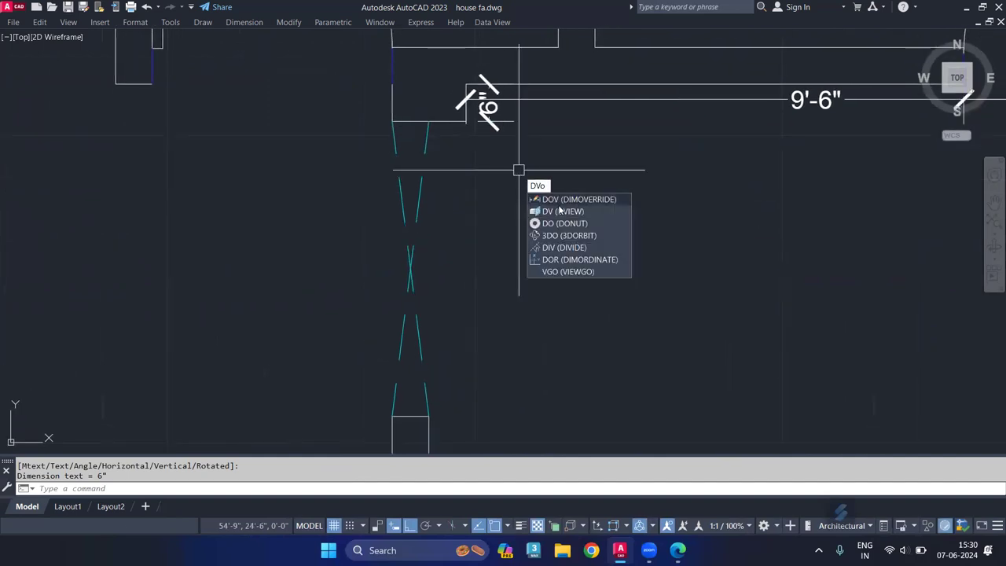
{"action": "key", "text": "BackSpace"}
{"action": "key", "text": "BackSpace"}
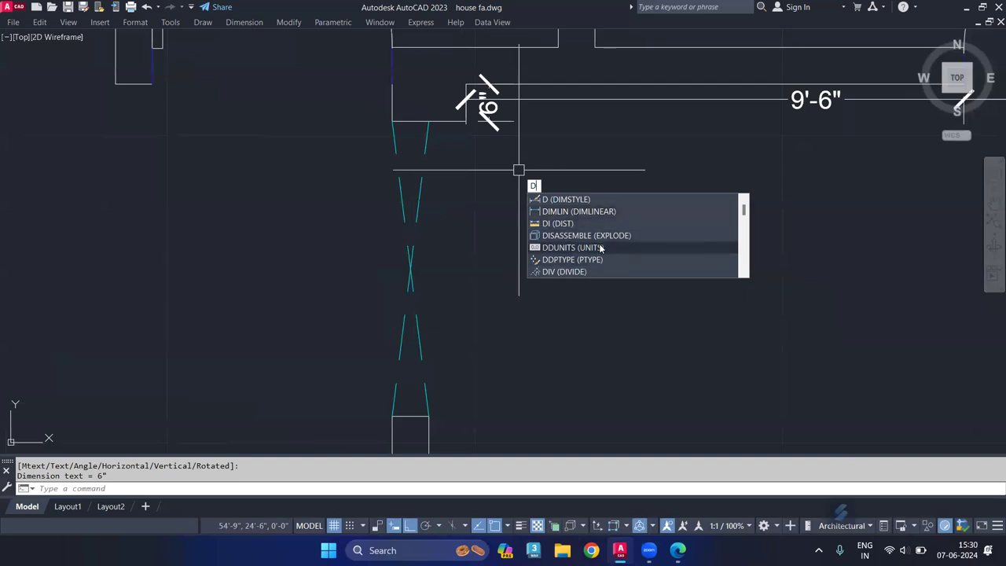
{"action": "type", "text": "co"}
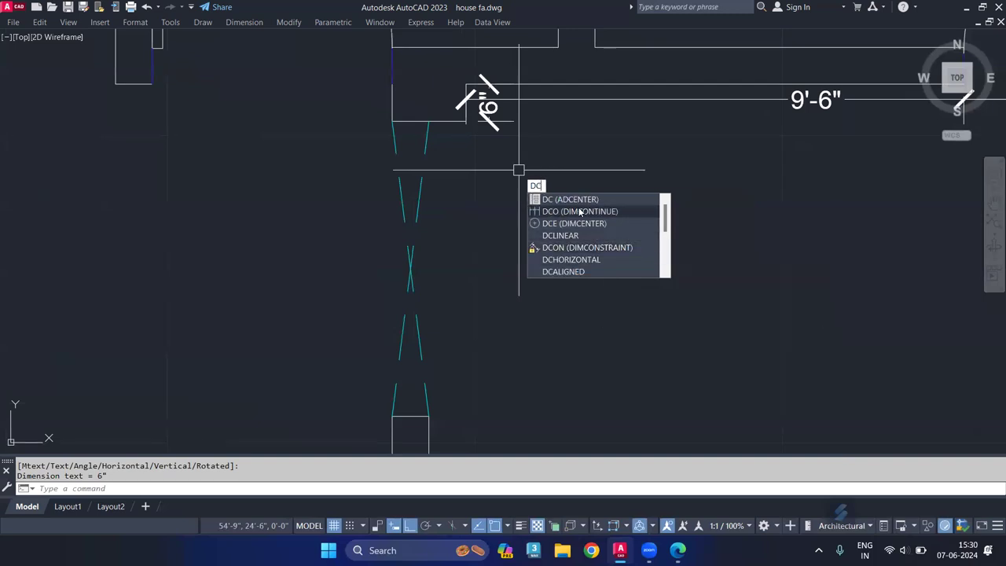
{"action": "key", "text": "Return"}
{"action": "middle_click_drag", "start_coordinate": [540, 260], "coordinate": [472, 140]}
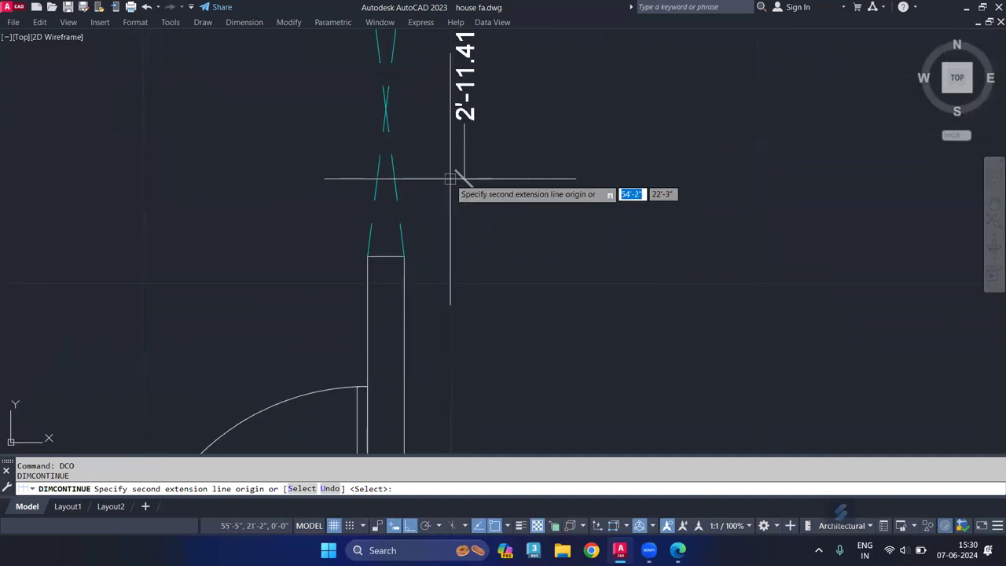
{"action": "left_click", "coordinate": [402, 248]}
{"action": "middle_click_drag", "start_coordinate": [440, 293], "coordinate": [519, 40]}
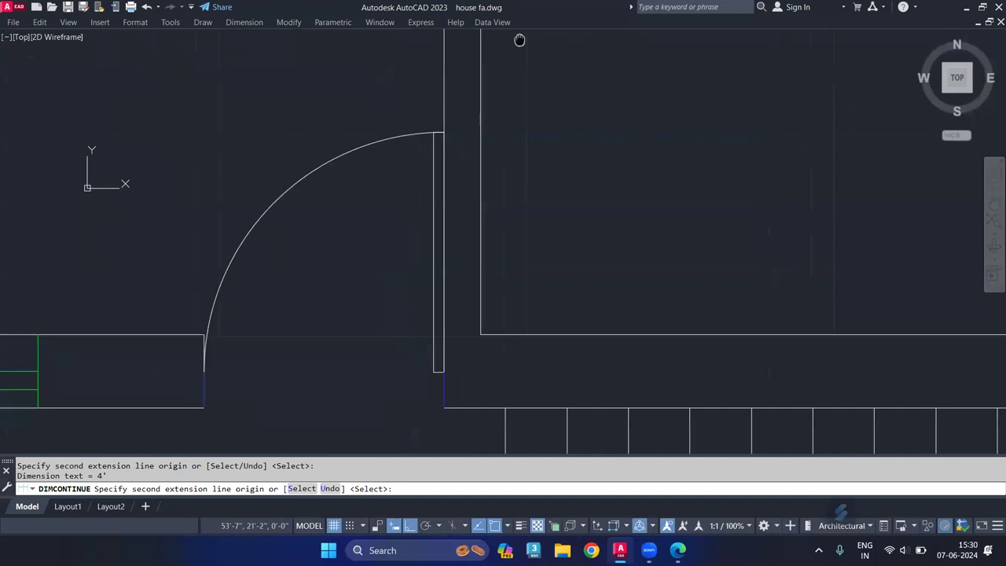
{"action": "left_click", "coordinate": [481, 334]}
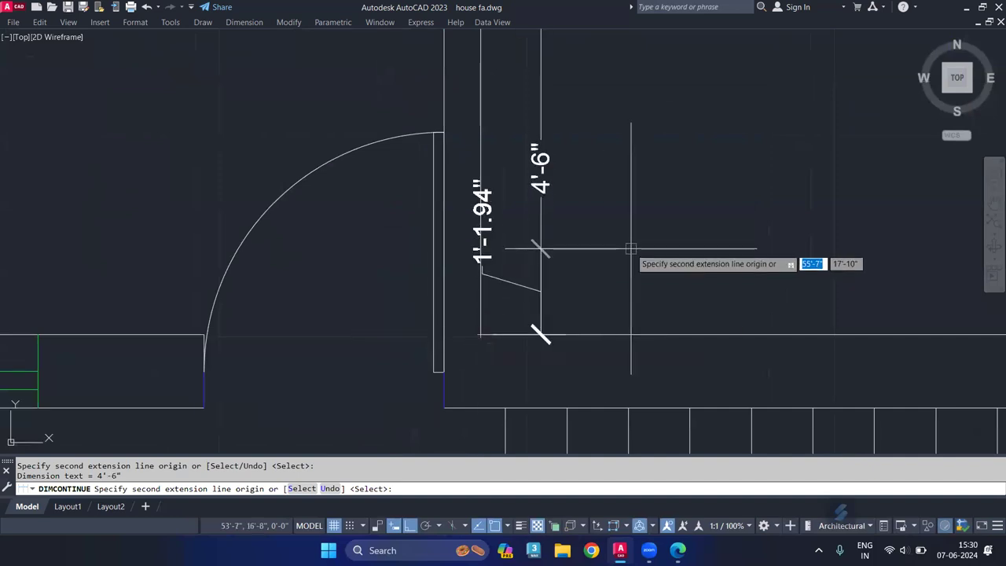
{"action": "key", "text": "Return"}
End the continued dimension command and pan toward the original plan's rooms.
{"action": "scroll", "coordinate": [621, 228], "scroll_direction": "down", "scroll_amount": 3}
{"action": "scroll", "coordinate": [755, 169], "scroll_direction": "down", "scroll_amount": 2}
{"action": "middle_click_drag", "start_coordinate": [736, 153], "coordinate": [788, 202]}
{"action": "middle_click_drag", "start_coordinate": [658, 201], "coordinate": [619, 225]}
{"action": "scroll", "coordinate": [619, 225], "scroll_direction": "up", "scroll_amount": 2}
{"action": "scroll", "coordinate": [631, 125], "scroll_direction": "up", "scroll_amount": 3}
{"action": "key", "text": "Return"}
{"action": "mouse_move", "coordinate": [474, 235]}
{"action": "middle_mouse_down"}
{"action": "mouse_move", "coordinate": [512, 243]}
{"action": "mouse_move", "coordinate": [631, 200]}
{"action": "middle_mouse_up"}
{"action": "middle_click_drag", "start_coordinate": [523, 282], "coordinate": [550, 288]}
Bring the plan's top into view and start single-line TEXT after cancelling MTEXT.
{"action": "middle_click_drag", "start_coordinate": [422, 283], "coordinate": [449, 291]}
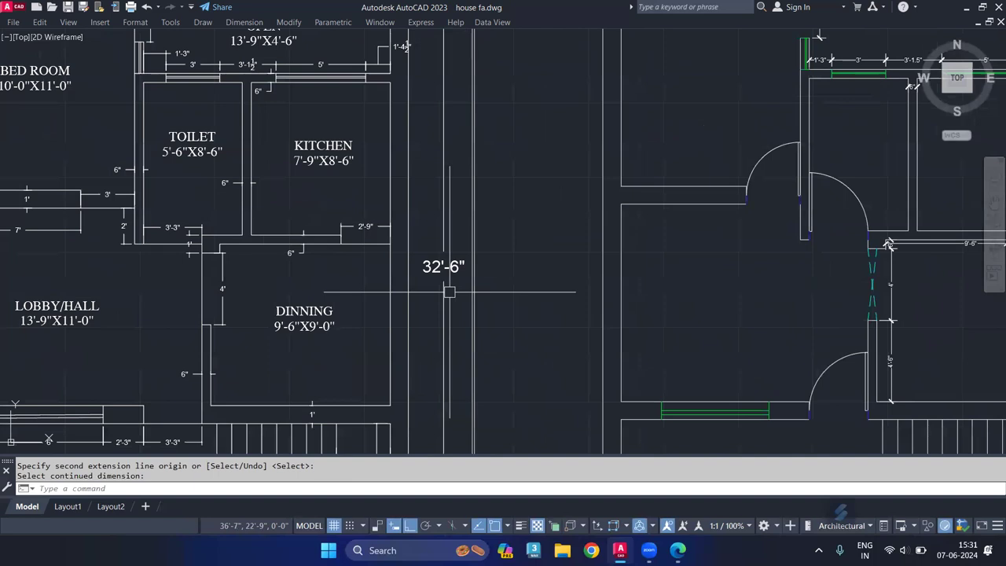
{"action": "middle_click_drag", "start_coordinate": [162, 275], "coordinate": [238, 276]}
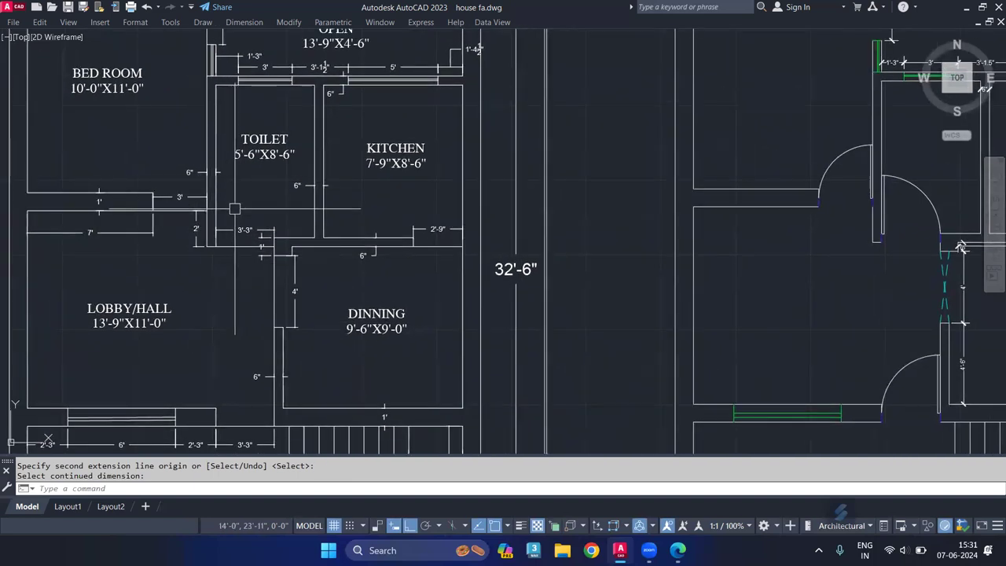
{"action": "mouse_move", "coordinate": [144, 152]}
{"action": "middle_mouse_down"}
{"action": "mouse_move", "coordinate": [168, 168]}
{"action": "mouse_move", "coordinate": [225, 258]}
{"action": "mouse_move", "coordinate": [194, 236]}
{"action": "middle_mouse_up"}
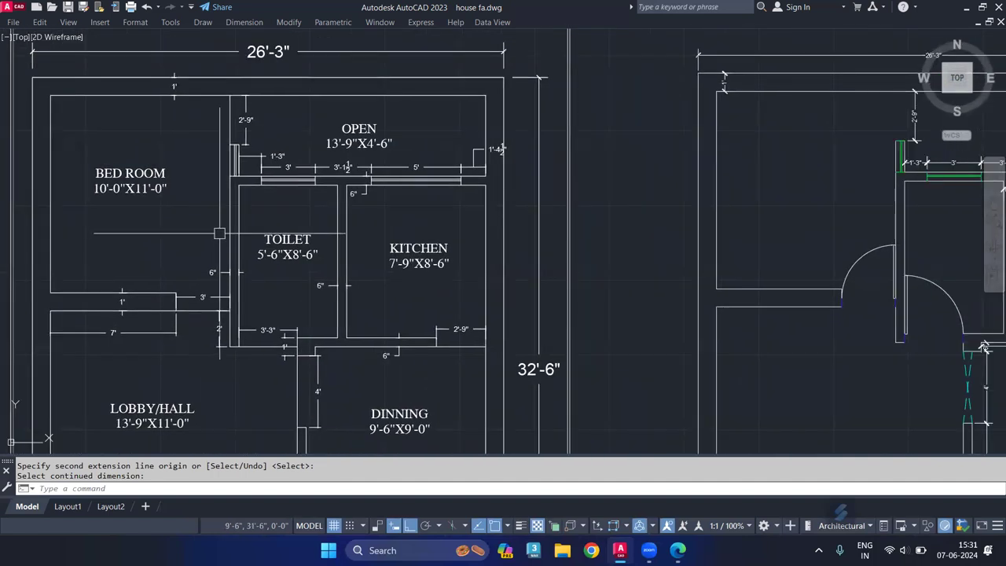
{"action": "type", "text": "M"}
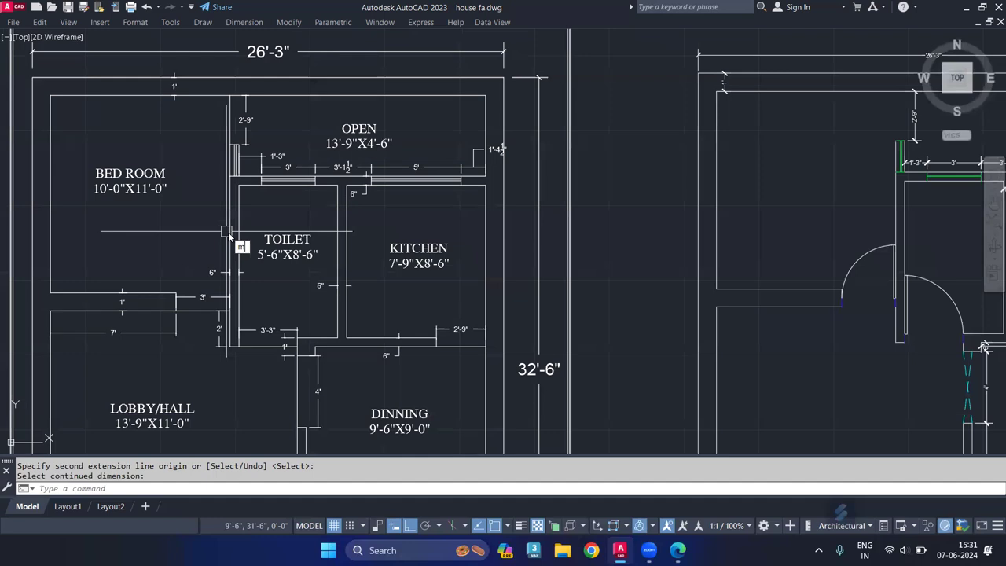
{"action": "type", "text": "T"}
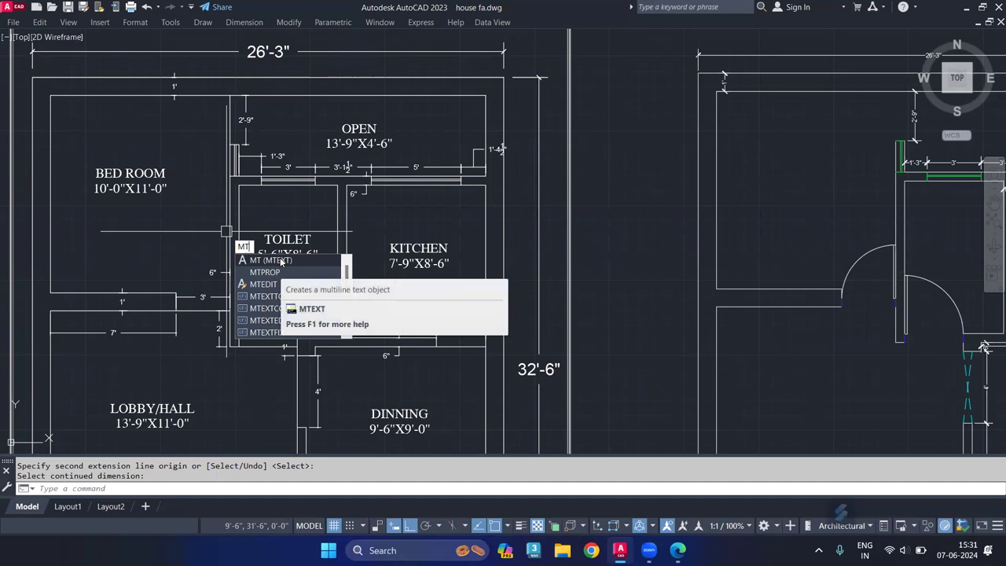
{"action": "key", "text": "Escape"}
{"action": "type", "text": "D"}
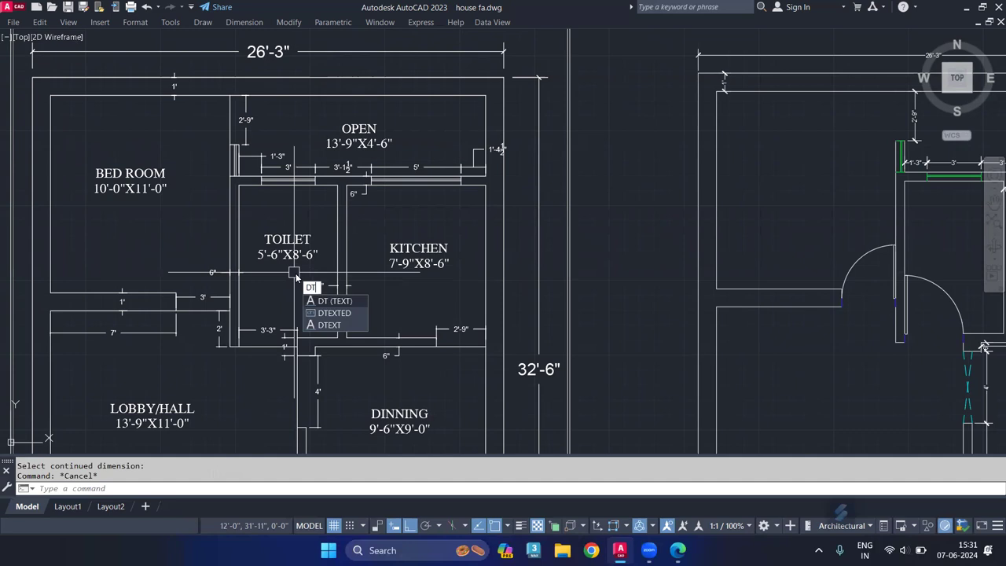
{"action": "key", "text": "Return"}
Place a single-line BEDROOM label in the copied plan's bedroom at default height, zero rotation.
{"action": "middle_click_drag", "start_coordinate": [692, 202], "coordinate": [537, 243]}
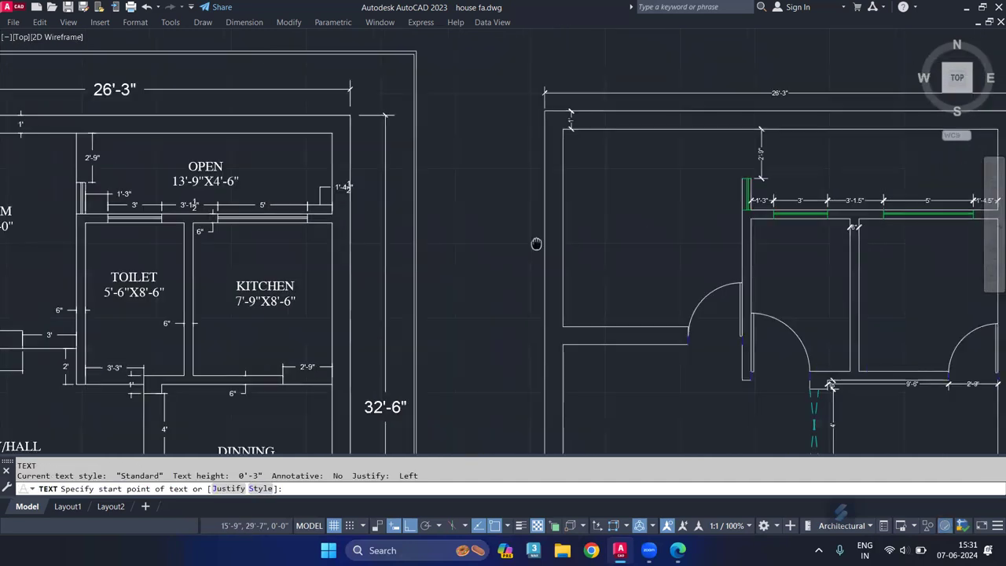
{"action": "left_click", "coordinate": [592, 239]}
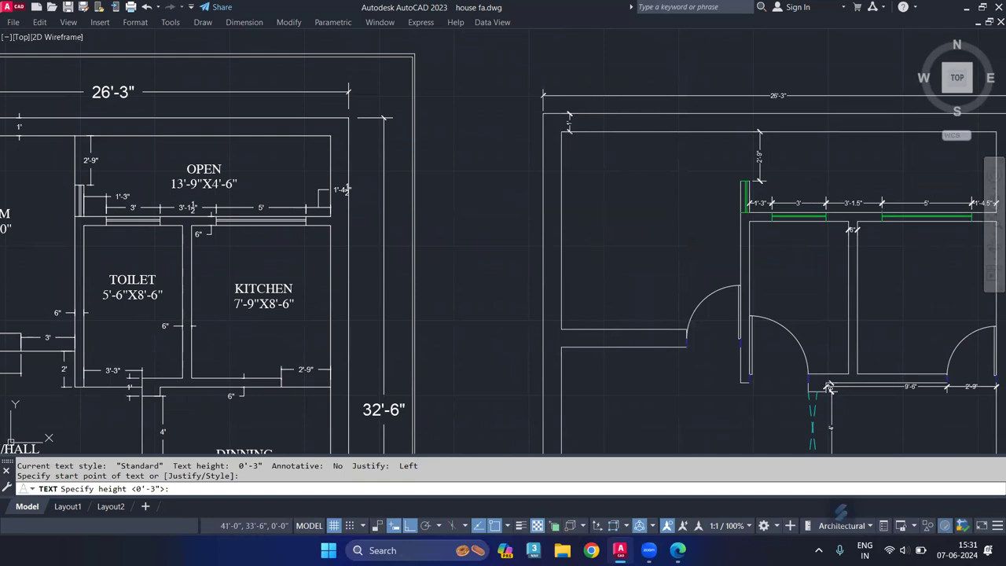
{"action": "left_click", "coordinate": [598, 201]}
{"action": "left_click", "coordinate": [598, 201]}
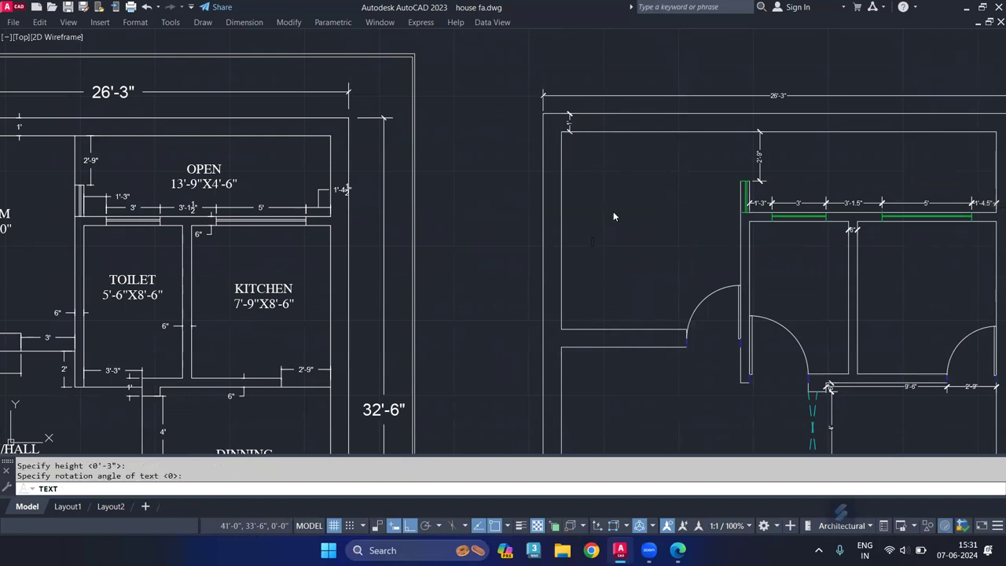
{"action": "scroll", "coordinate": [597, 234], "scroll_direction": "down", "scroll_amount": 3}
{"action": "scroll", "coordinate": [601, 250], "scroll_direction": "up", "scroll_amount": 3}
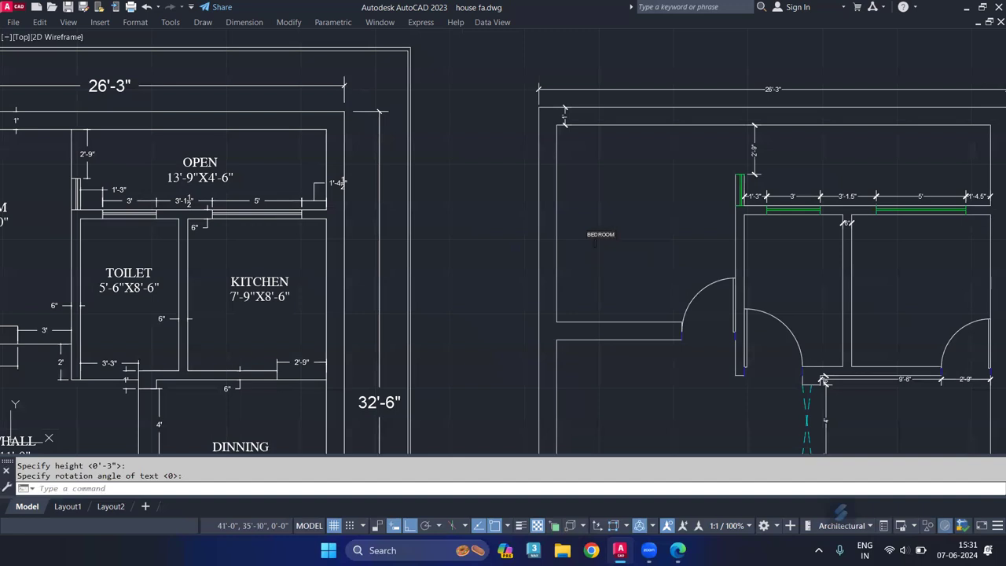
{"action": "scroll", "coordinate": [596, 237], "scroll_direction": "up", "scroll_amount": 5}
{"action": "key", "text": "Return"}
{"action": "scroll", "coordinate": [570, 250], "scroll_direction": "down", "scroll_amount": 4}
{"action": "key", "text": "Escape"}
{"action": "scroll", "coordinate": [588, 254], "scroll_direction": "up", "scroll_amount": 4}
{"action": "type", "text": "ST"}
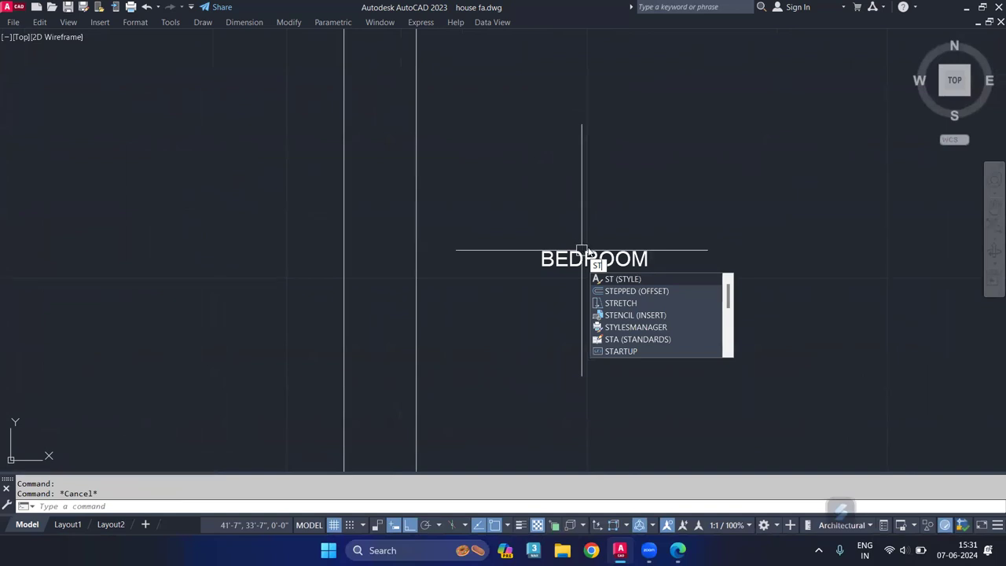
In the Text Style dialog, try fonts DejaVu Sans Mono and DFPOP1-W9, then Constantia.
{"action": "key", "text": "Return"}
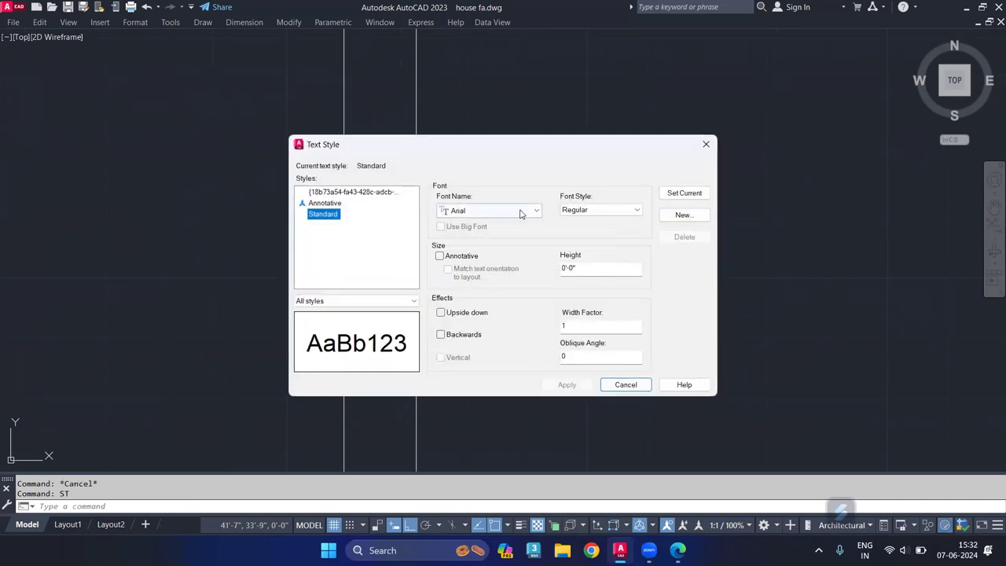
{"action": "left_click", "coordinate": [520, 214]}
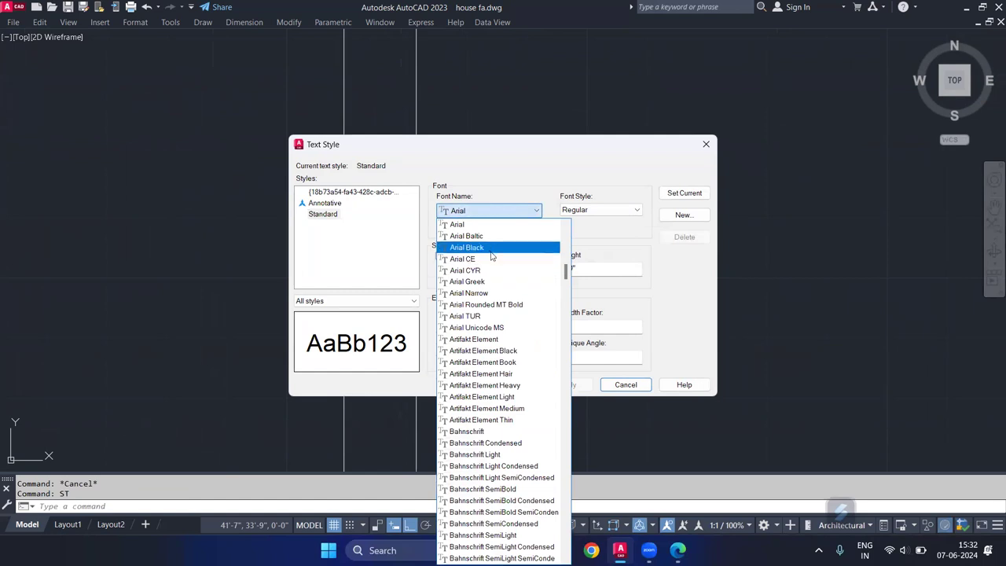
{"action": "scroll", "coordinate": [487, 315], "scroll_direction": "down", "scroll_amount": 2}
{"action": "scroll", "coordinate": [491, 401], "scroll_direction": "down", "scroll_amount": 2}
{"action": "scroll", "coordinate": [487, 402], "scroll_direction": "down", "scroll_amount": 2}
{"action": "scroll", "coordinate": [481, 403], "scroll_direction": "down", "scroll_amount": 2}
{"action": "scroll", "coordinate": [474, 405], "scroll_direction": "down", "scroll_amount": 1}
{"action": "scroll", "coordinate": [472, 397], "scroll_direction": "down", "scroll_amount": 3}
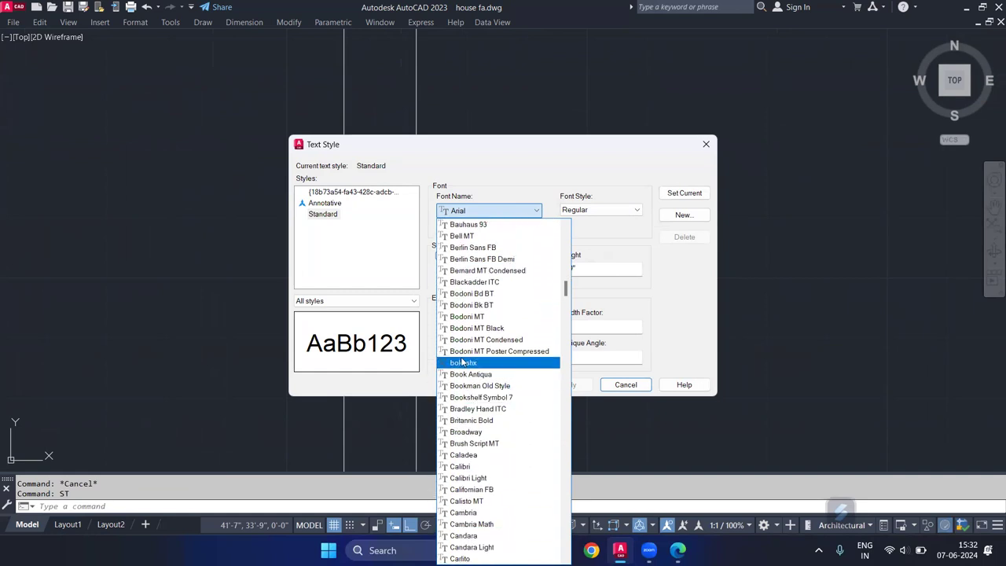
{"action": "scroll", "coordinate": [474, 252], "scroll_direction": "up", "scroll_amount": 2}
{"action": "scroll", "coordinate": [474, 252], "scroll_direction": "up", "scroll_amount": 2}
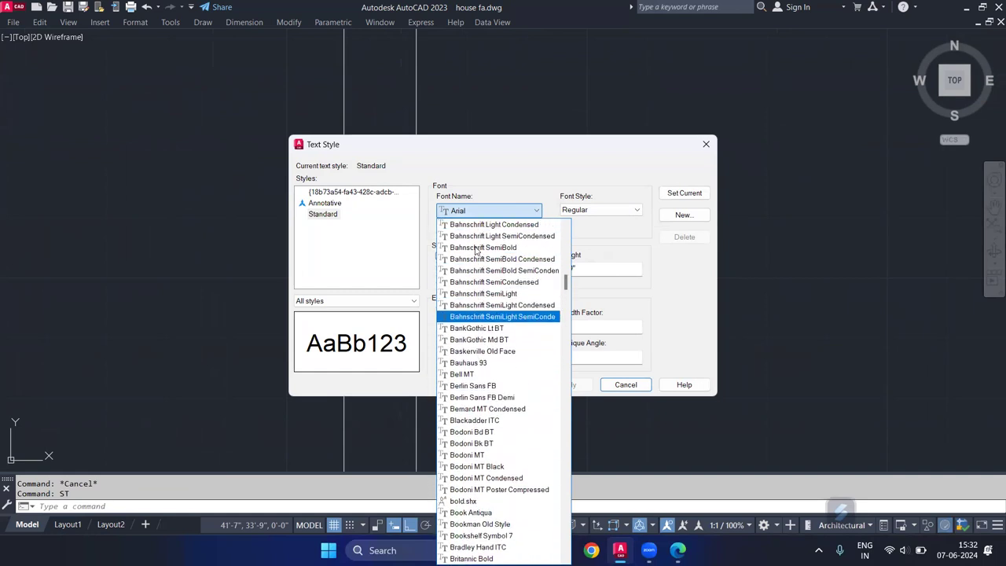
{"action": "scroll", "coordinate": [475, 249], "scroll_direction": "up", "scroll_amount": 2}
{"action": "scroll", "coordinate": [476, 249], "scroll_direction": "up", "scroll_amount": 6}
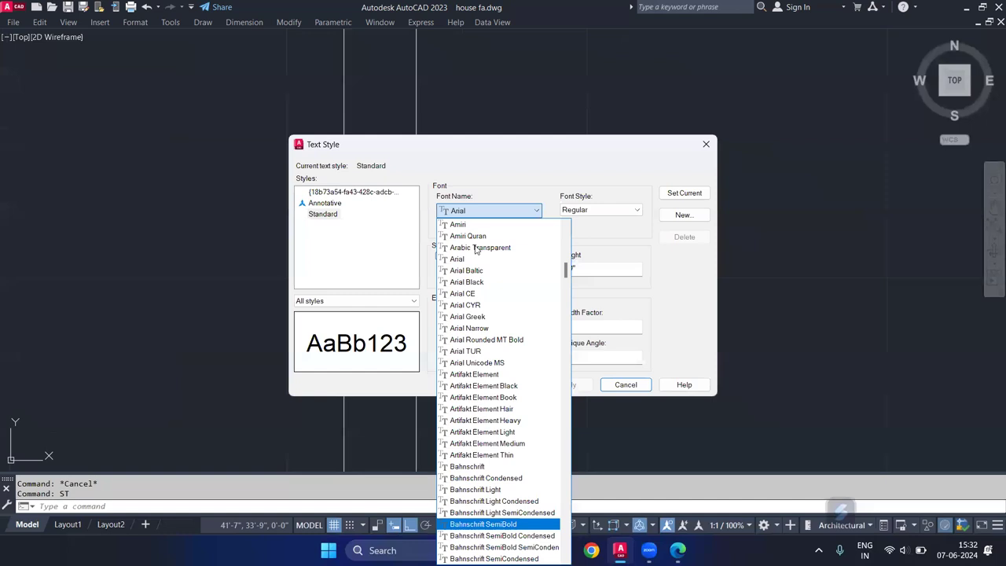
{"action": "scroll", "coordinate": [485, 331], "scroll_direction": "down", "scroll_amount": 3}
{"action": "scroll", "coordinate": [488, 369], "scroll_direction": "down", "scroll_amount": 3}
{"action": "scroll", "coordinate": [492, 403], "scroll_direction": "down", "scroll_amount": 2}
{"action": "scroll", "coordinate": [492, 403], "scroll_direction": "down", "scroll_amount": 1}
{"action": "scroll", "coordinate": [490, 399], "scroll_direction": "down", "scroll_amount": 2}
{"action": "scroll", "coordinate": [488, 397], "scroll_direction": "down", "scroll_amount": 2}
{"action": "scroll", "coordinate": [486, 396], "scroll_direction": "down", "scroll_amount": 4}
{"action": "scroll", "coordinate": [486, 394], "scroll_direction": "down", "scroll_amount": 3}
{"action": "scroll", "coordinate": [485, 395], "scroll_direction": "down", "scroll_amount": 3}
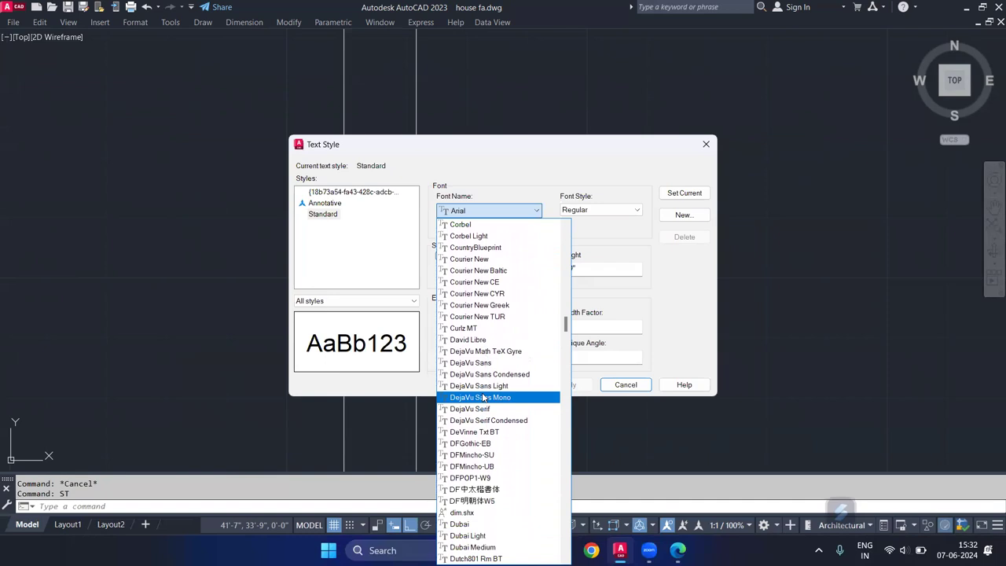
{"action": "left_click", "coordinate": [484, 398]}
{"action": "left_click", "coordinate": [501, 211]}
{"action": "scroll", "coordinate": [488, 260], "scroll_direction": "up", "scroll_amount": 1}
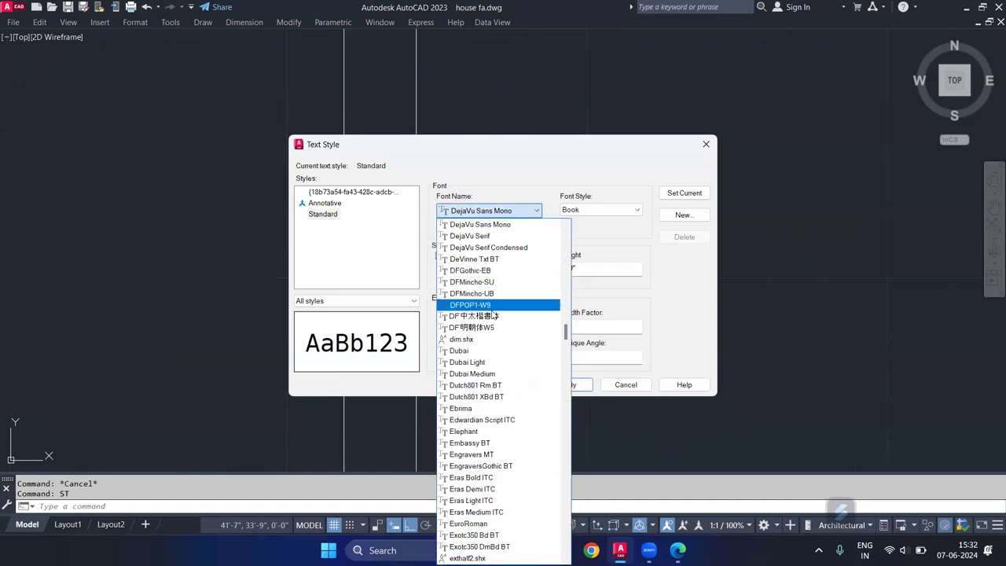
{"action": "left_click", "coordinate": [482, 239]}
{"action": "left_click", "coordinate": [496, 212]}
{"action": "scroll", "coordinate": [487, 354], "scroll_direction": "up", "scroll_amount": 3}
{"action": "scroll", "coordinate": [488, 354], "scroll_direction": "up", "scroll_amount": 3}
{"action": "left_click", "coordinate": [483, 444]}
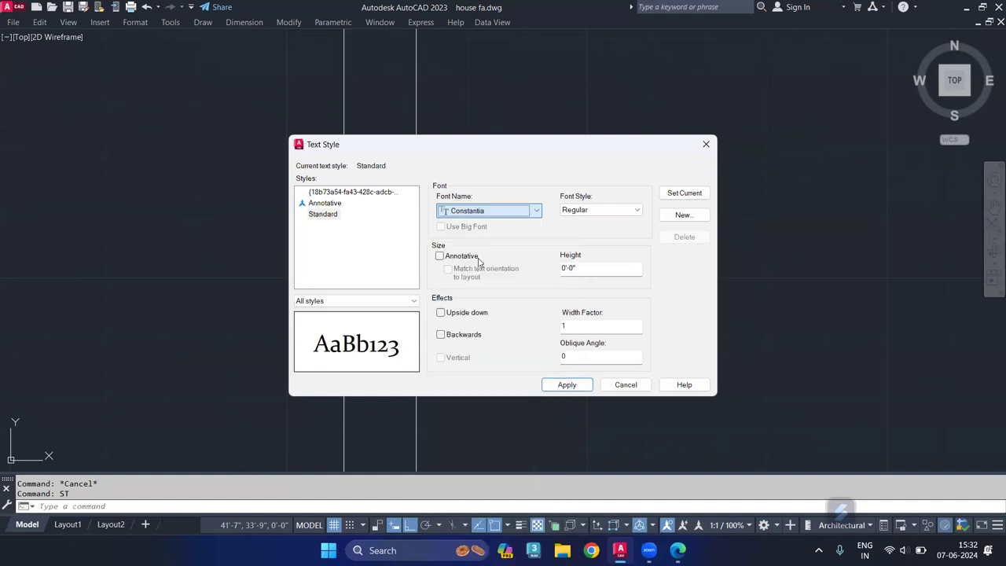
Try Corbel and Courier New Baltic, then settle back on Constantia.
{"action": "left_click", "coordinate": [491, 211]}
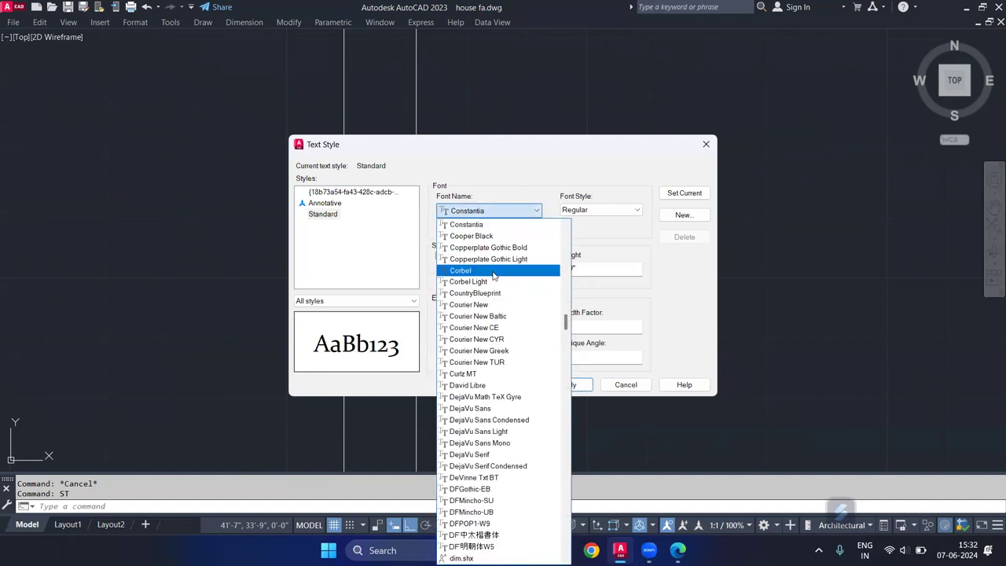
{"action": "left_click", "coordinate": [494, 271]}
{"action": "left_click", "coordinate": [476, 210]}
{"action": "left_click", "coordinate": [481, 269]}
{"action": "left_click", "coordinate": [484, 211]}
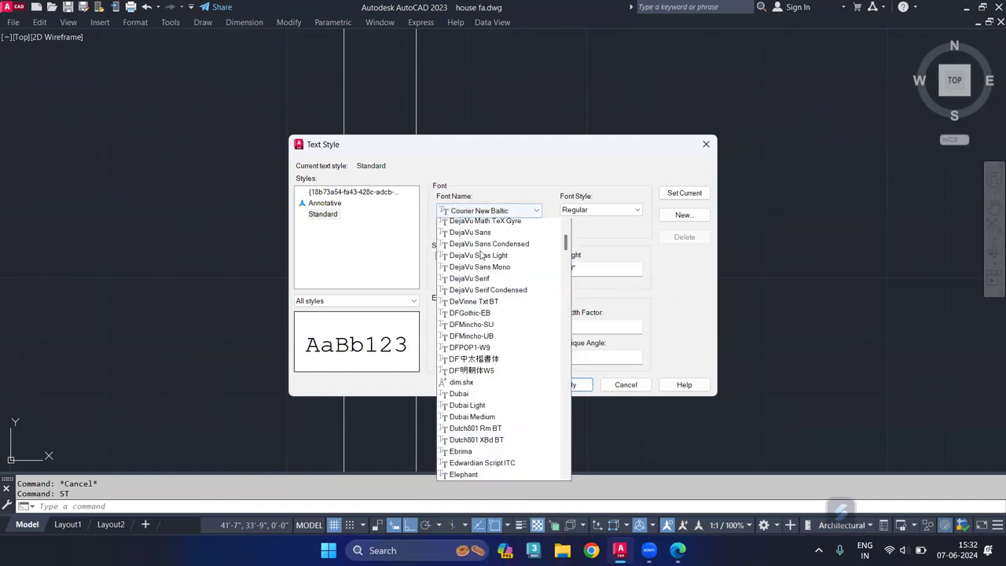
{"action": "scroll", "coordinate": [481, 267], "scroll_direction": "up", "scroll_amount": 3}
{"action": "scroll", "coordinate": [481, 268], "scroll_direction": "up", "scroll_amount": 3}
{"action": "left_click", "coordinate": [480, 265]}
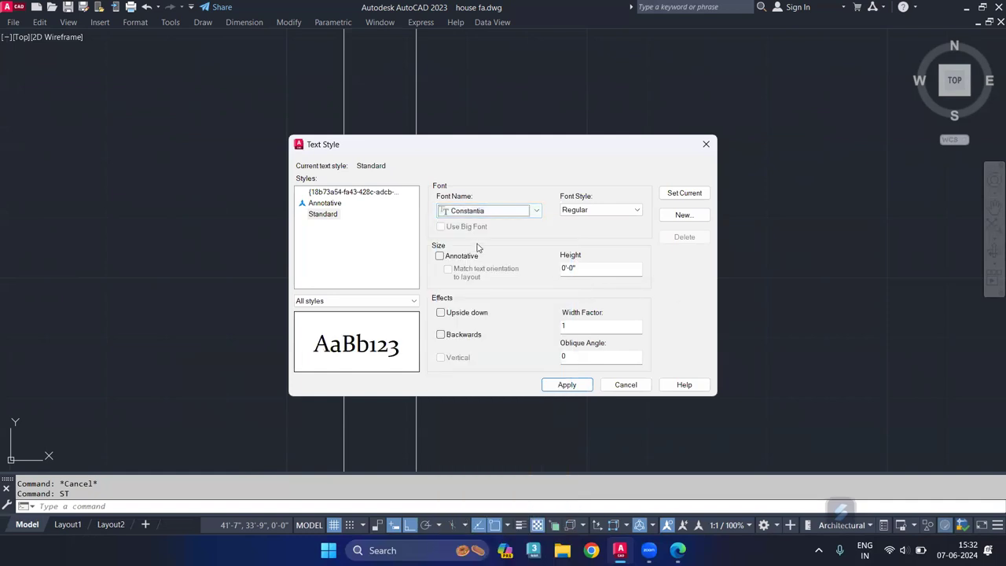
Set the font style to Bold, make Standard the current style, and save the change.
{"action": "left_click", "coordinate": [586, 211]}
{"action": "left_click", "coordinate": [584, 222]}
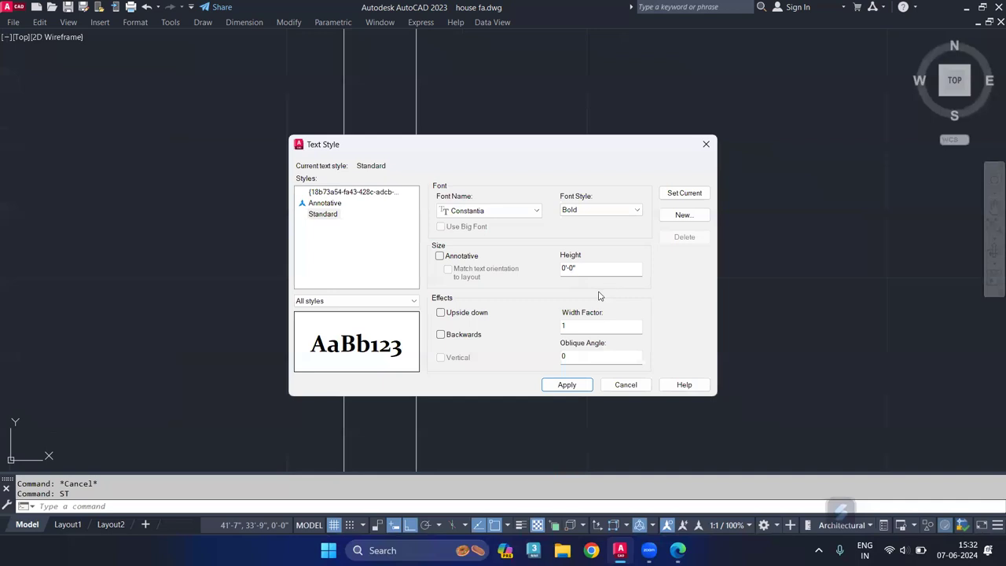
{"action": "left_click", "coordinate": [677, 199]}
{"action": "left_click", "coordinate": [500, 305]}
{"action": "left_click", "coordinate": [623, 386]}
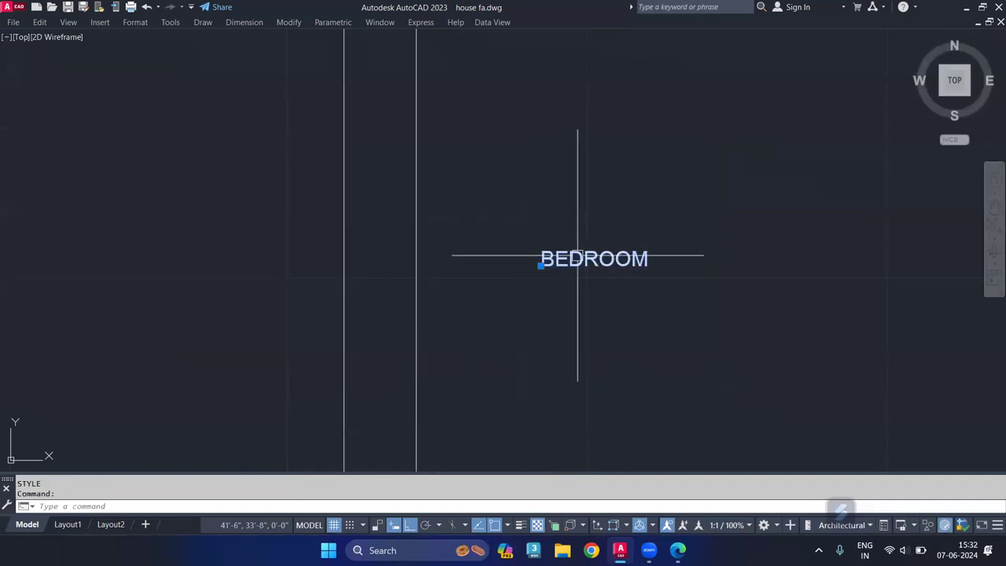
Delete the existing BEDROOM text and dismiss the dimension style manager.
{"action": "key", "text": "Delete"}
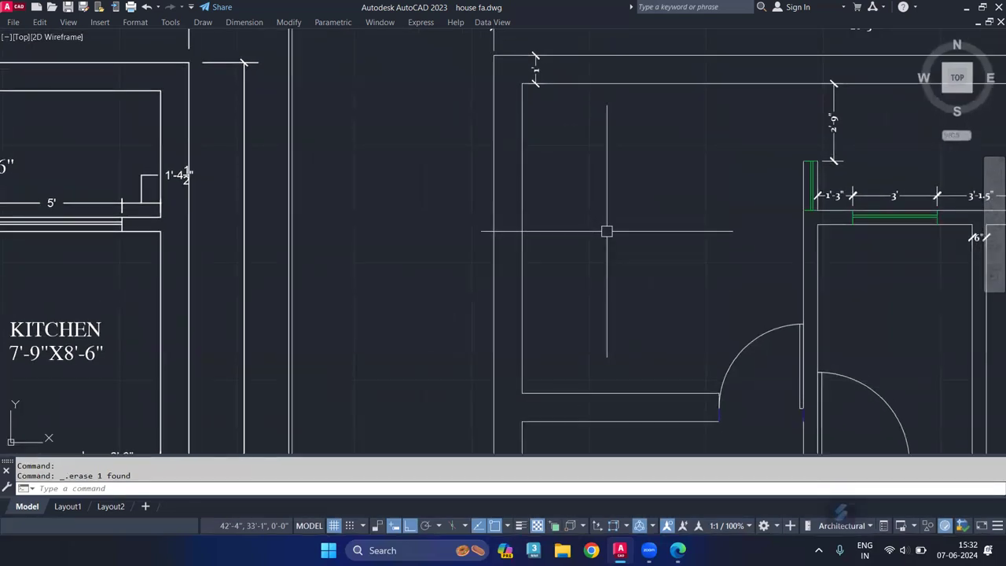
{"action": "type", "text": "D"}
{"action": "key", "text": "Return"}
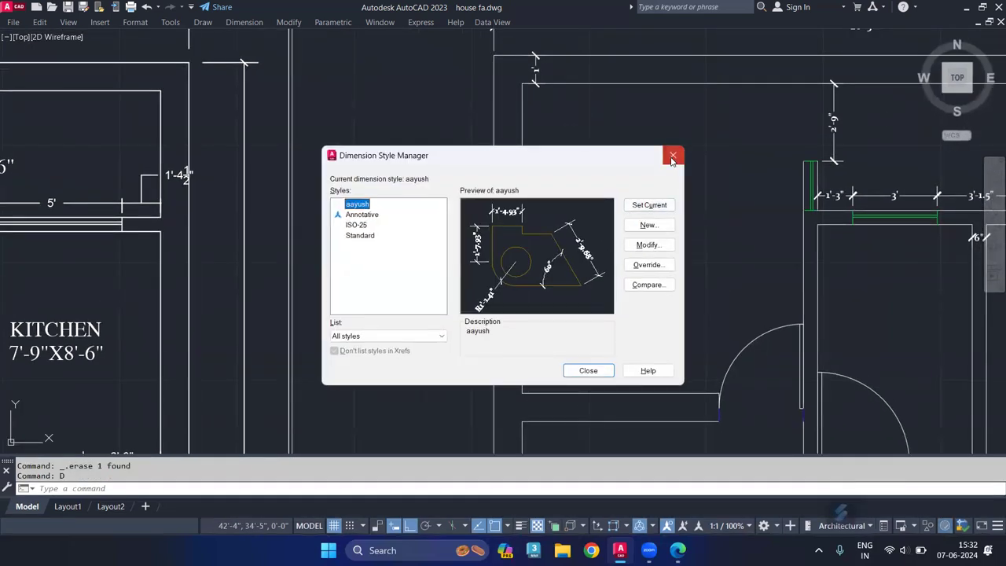
{"action": "left_click", "coordinate": [673, 158]}
Place single-line text BEDROOM in the bedroom, about 1'-1" high at 0° rotation.
{"action": "type", "text": "t"}
{"action": "key", "text": "Return"}
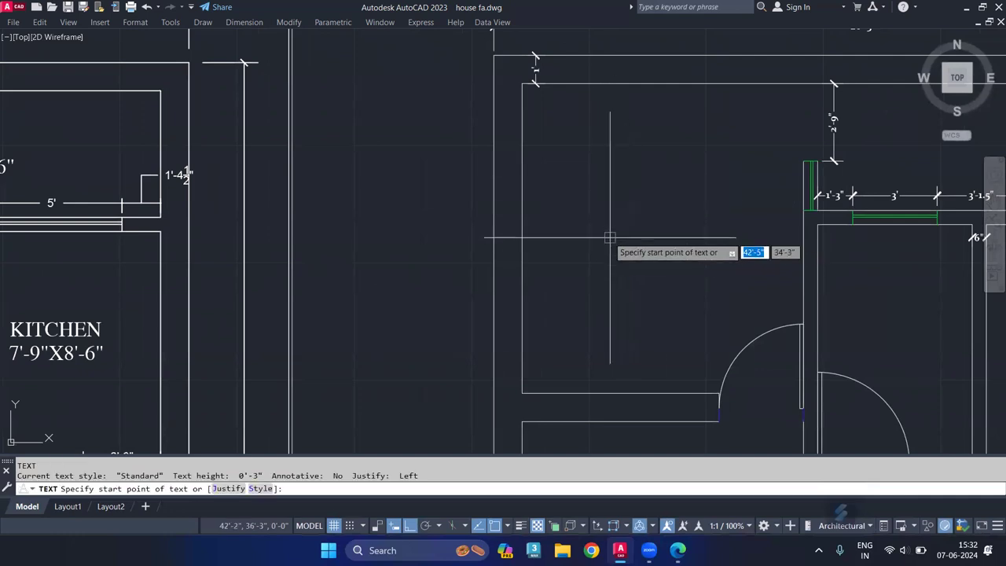
{"action": "left_click", "coordinate": [602, 244]}
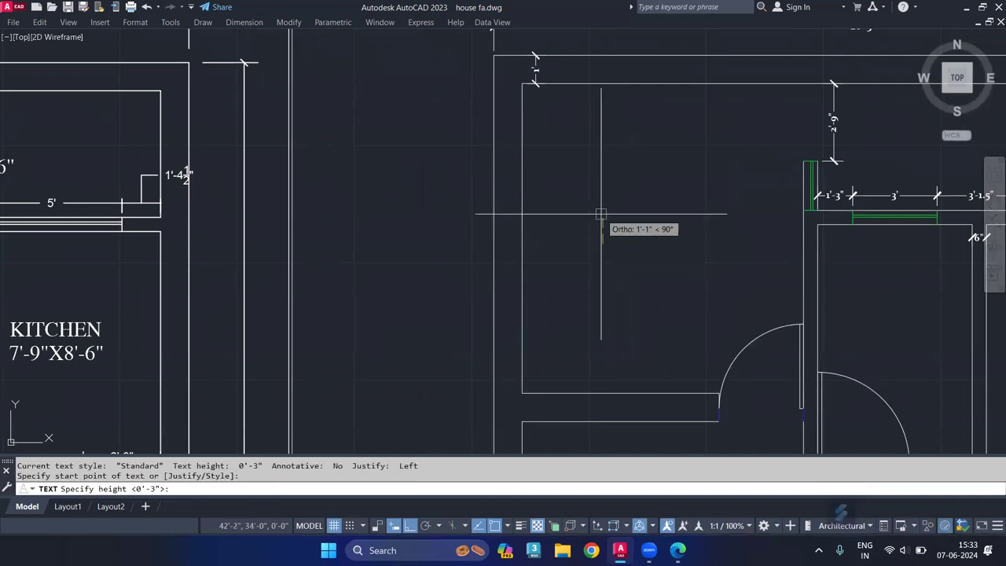
{"action": "left_click", "coordinate": [600, 214]}
{"action": "key", "text": "Return"}
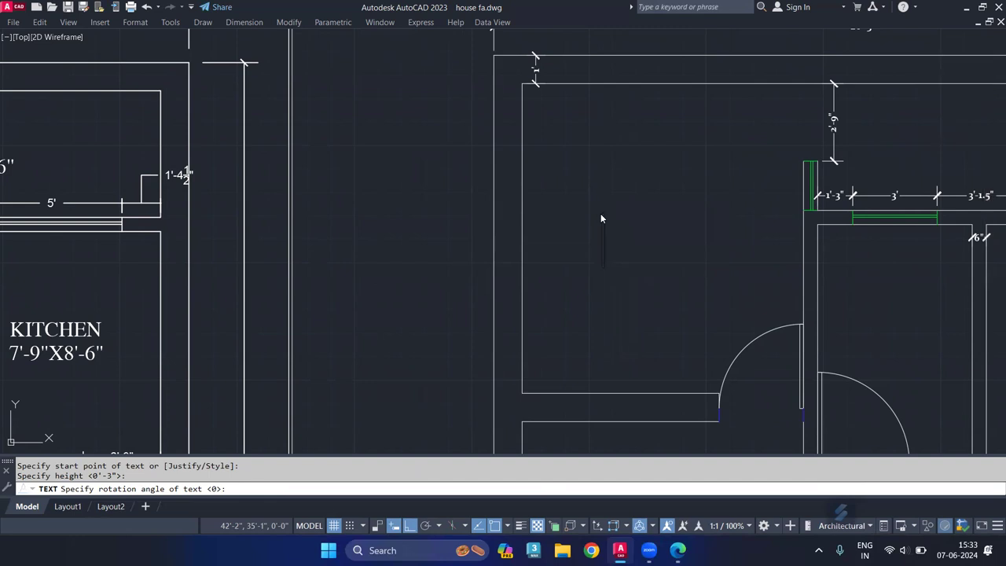
{"action": "type", "text": "BE"}
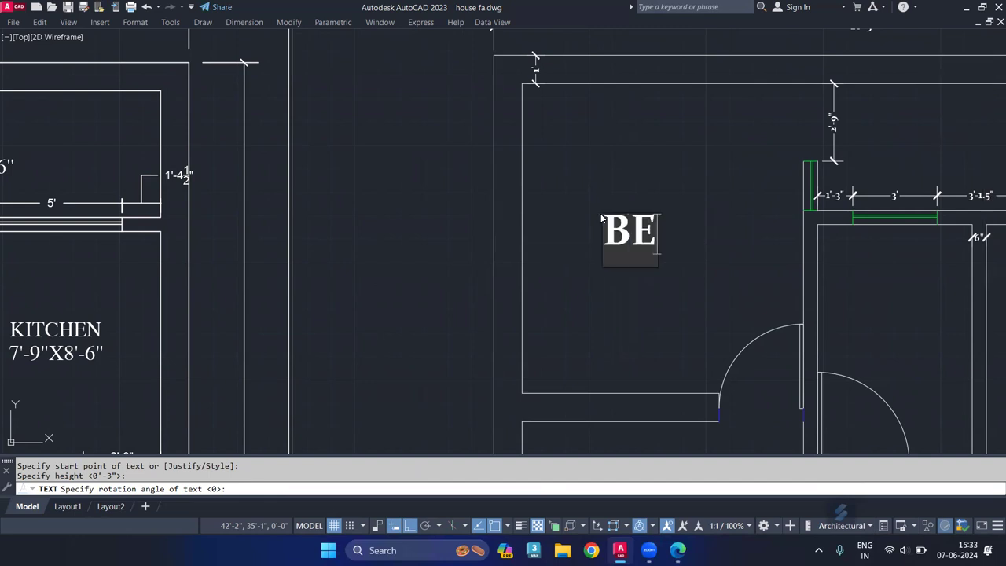
{"action": "type", "text": "DRO"}
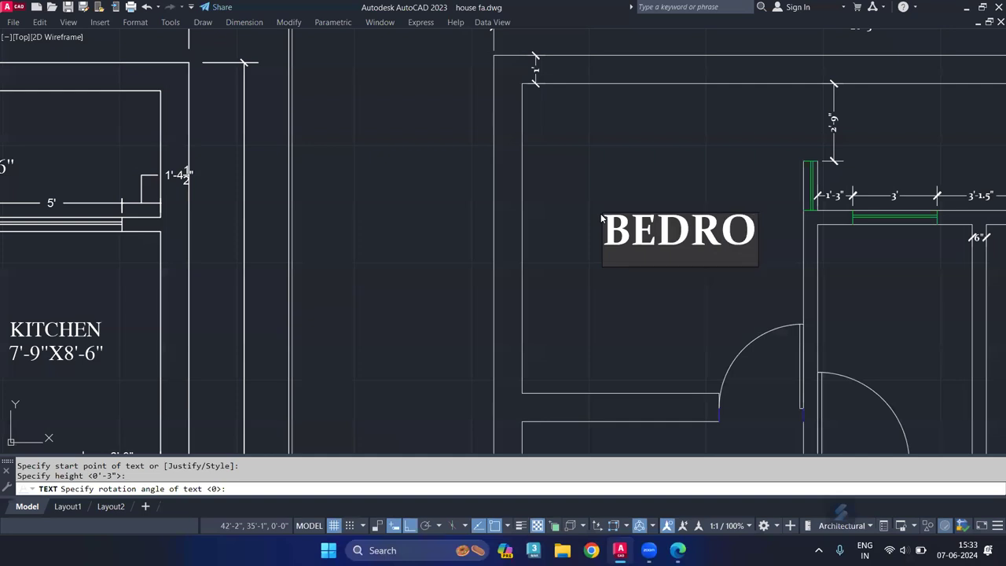
{"action": "type", "text": "OM"}
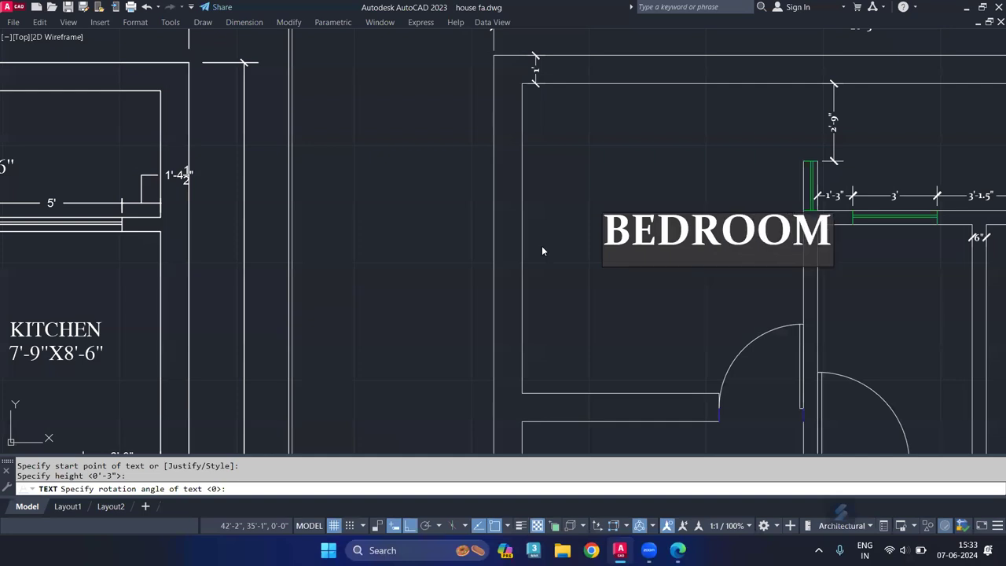
{"action": "left_click", "coordinate": [555, 296]}
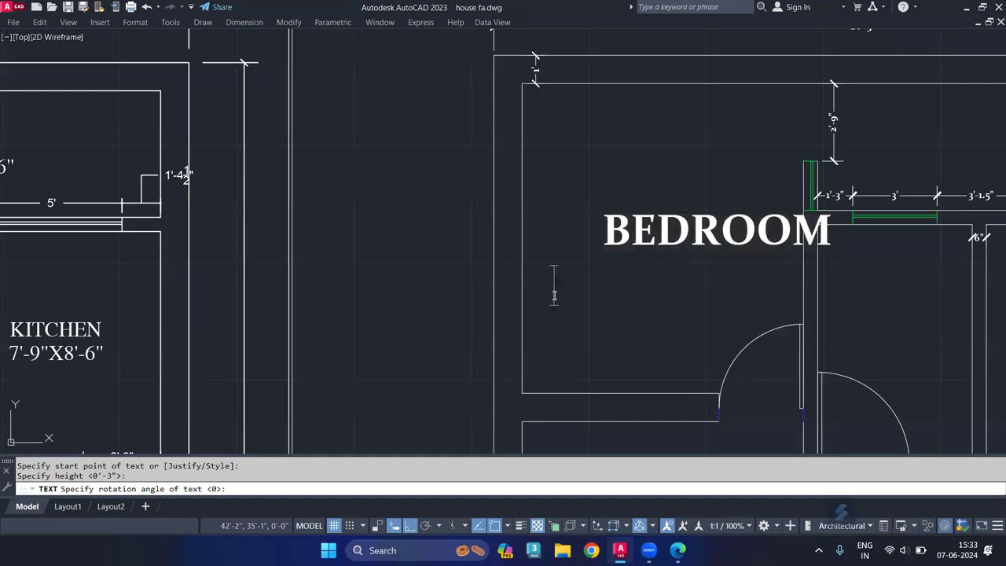
{"action": "key", "text": "Return"}
{"action": "key", "text": "Return"}
Select the BEDROOM label and start the SCALE command on it.
{"action": "left_click", "coordinate": [602, 242]}
{"action": "key", "text": "Escape"}
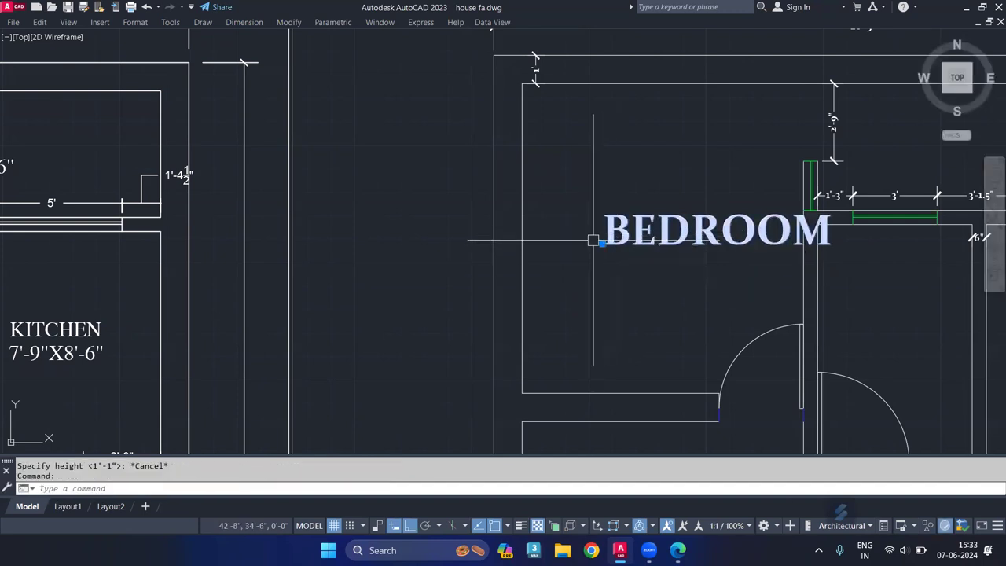
{"action": "type", "text": "SC"}
{"action": "key", "text": "Return"}
Scale the BEDROOM label down to a smaller size.
{"action": "left_click", "coordinate": [602, 241]}
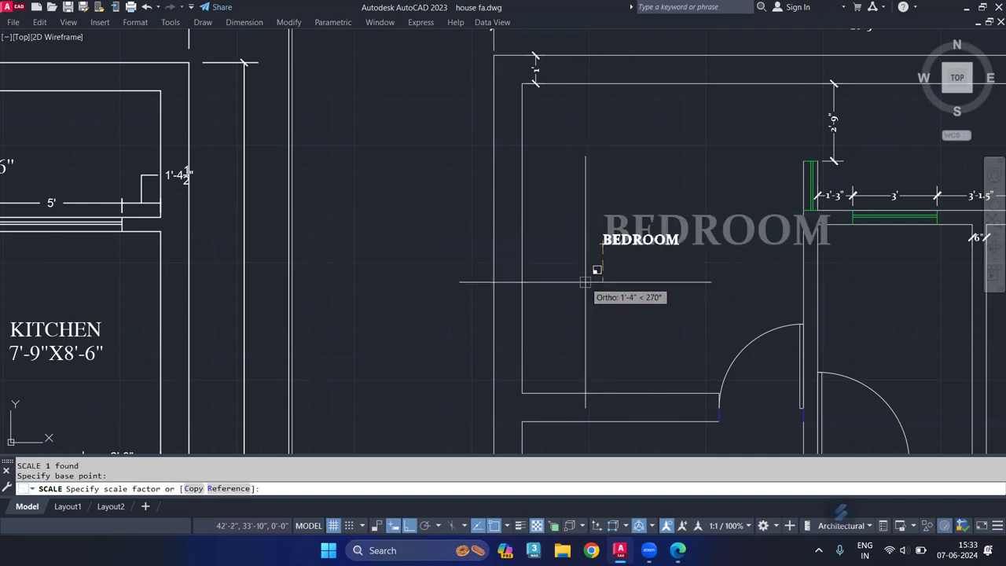
{"action": "left_click", "coordinate": [593, 270]}
{"action": "scroll", "coordinate": [608, 232], "scroll_direction": "up", "scroll_amount": 5}
{"action": "scroll", "coordinate": [609, 232], "scroll_direction": "up", "scroll_amount": 4}
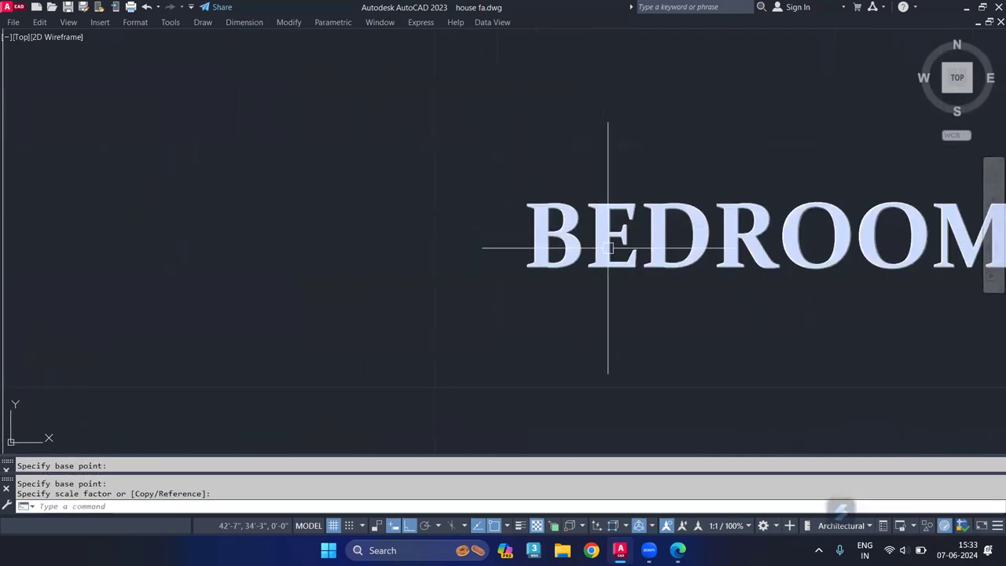
{"action": "scroll", "coordinate": [603, 245], "scroll_direction": "down", "scroll_amount": 4}
Open the BEDROOM text for editing and exit without changes.
{"action": "left_click", "coordinate": [603, 245]}
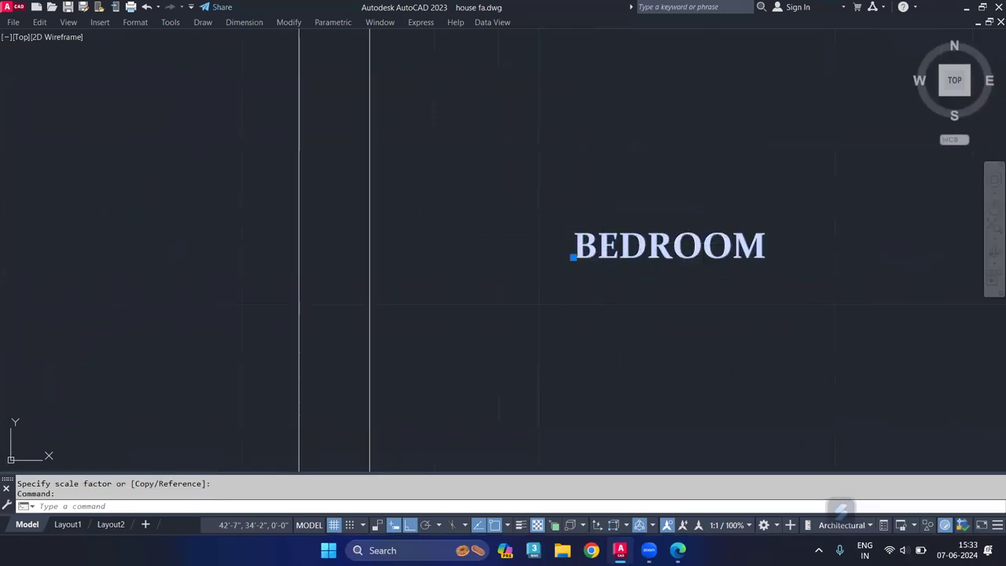
{"action": "double_click", "coordinate": [719, 239]}
{"action": "left_click", "coordinate": [762, 245]}
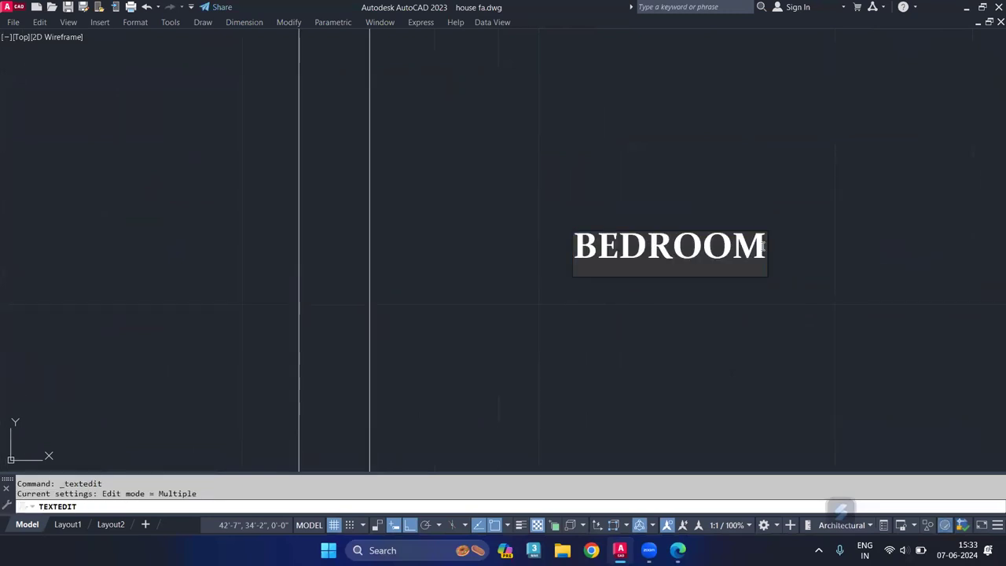
{"action": "key", "text": "Return"}
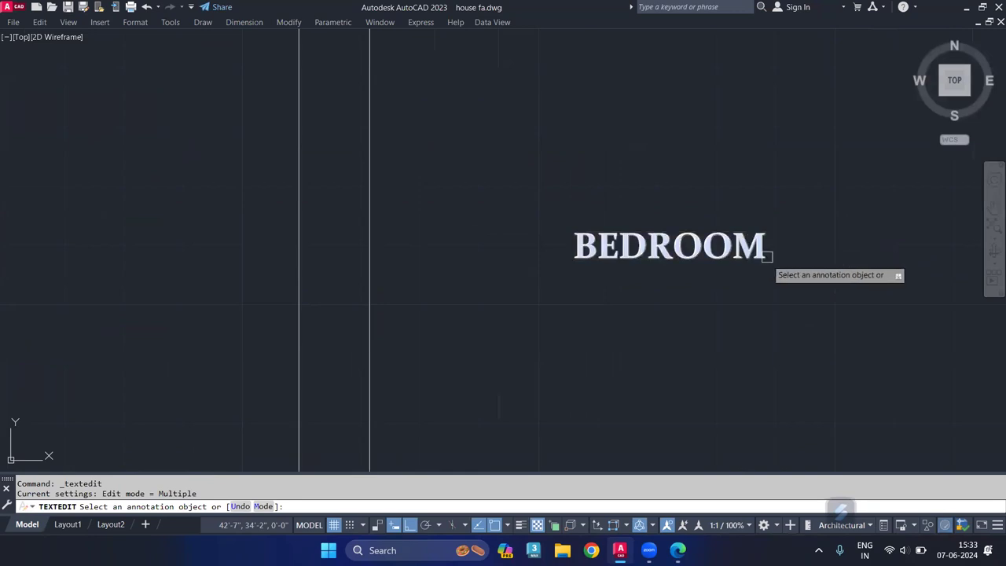
{"action": "key", "text": "Escape"}
Select the BEDROOM label and erase it.
{"action": "scroll", "coordinate": [731, 245], "scroll_direction": "down", "scroll_amount": 2}
{"action": "scroll", "coordinate": [700, 248], "scroll_direction": "down", "scroll_amount": 3}
{"action": "scroll", "coordinate": [676, 257], "scroll_direction": "down", "scroll_amount": 1}
{"action": "scroll", "coordinate": [677, 257], "scroll_direction": "down", "scroll_amount": 1}
{"action": "scroll", "coordinate": [672, 265], "scroll_direction": "down", "scroll_amount": 2}
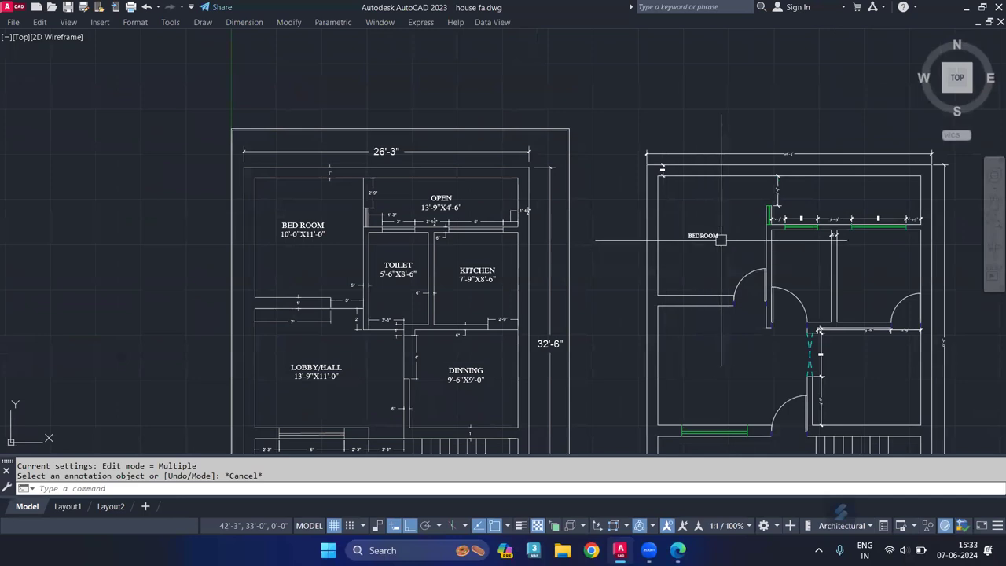
{"action": "scroll", "coordinate": [710, 236], "scroll_direction": "up", "scroll_amount": 2}
{"action": "scroll", "coordinate": [709, 235], "scroll_direction": "up", "scroll_amount": 2}
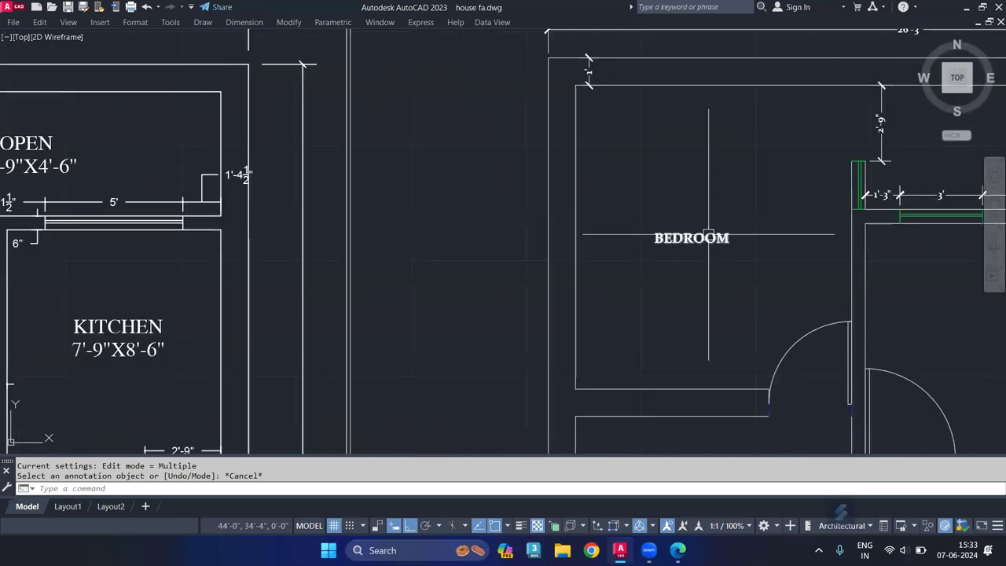
{"action": "left_click", "coordinate": [710, 236]}
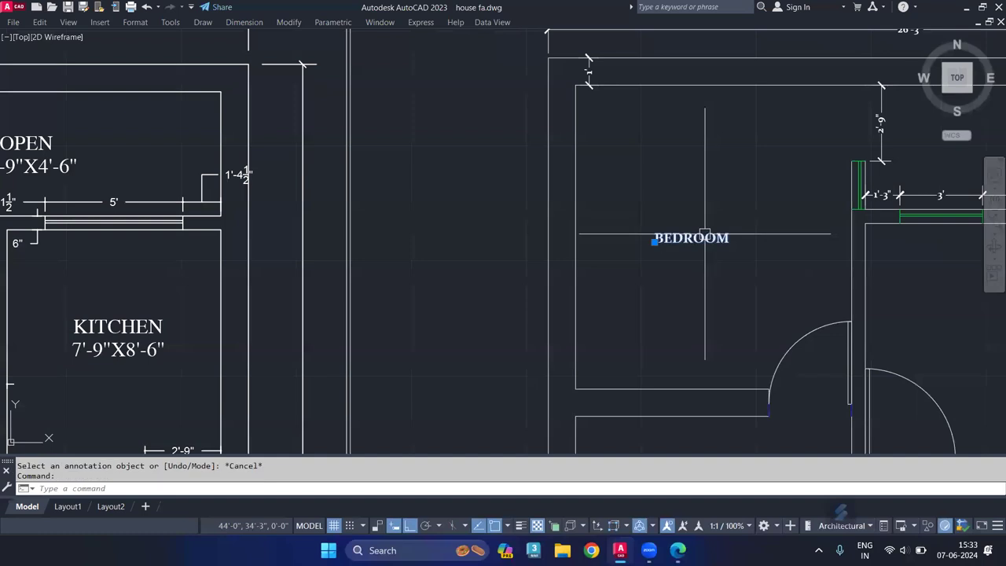
{"action": "key", "text": "Delete"}
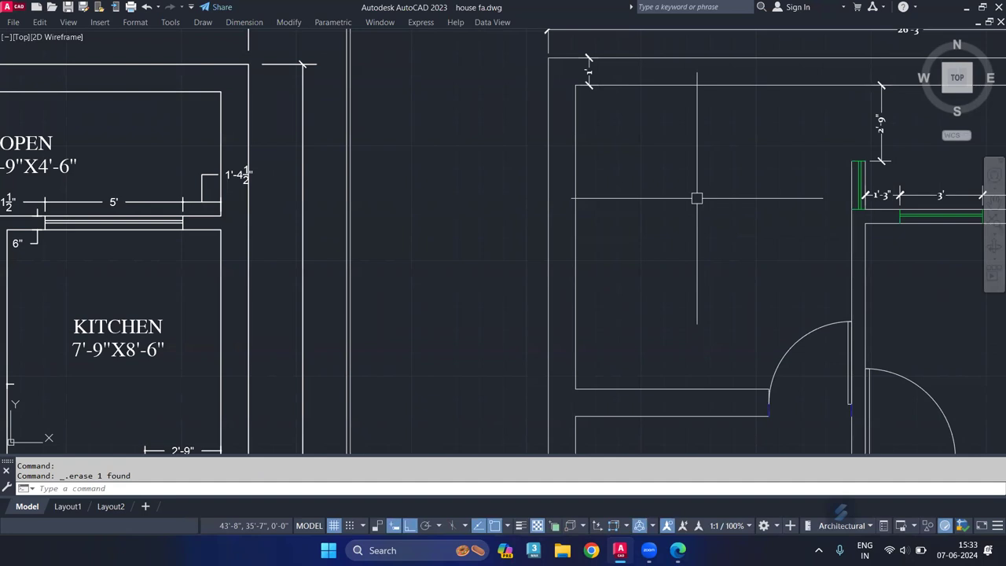
Start MTEXT with a text box in the bedroom, keeping the Constantia font.
{"action": "type", "text": "mt"}
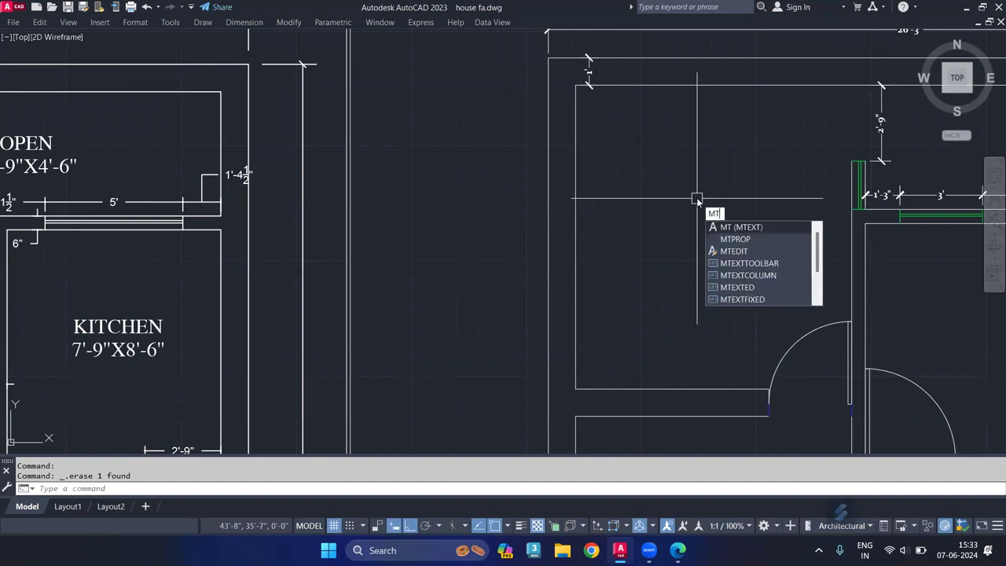
{"action": "key", "text": "Return"}
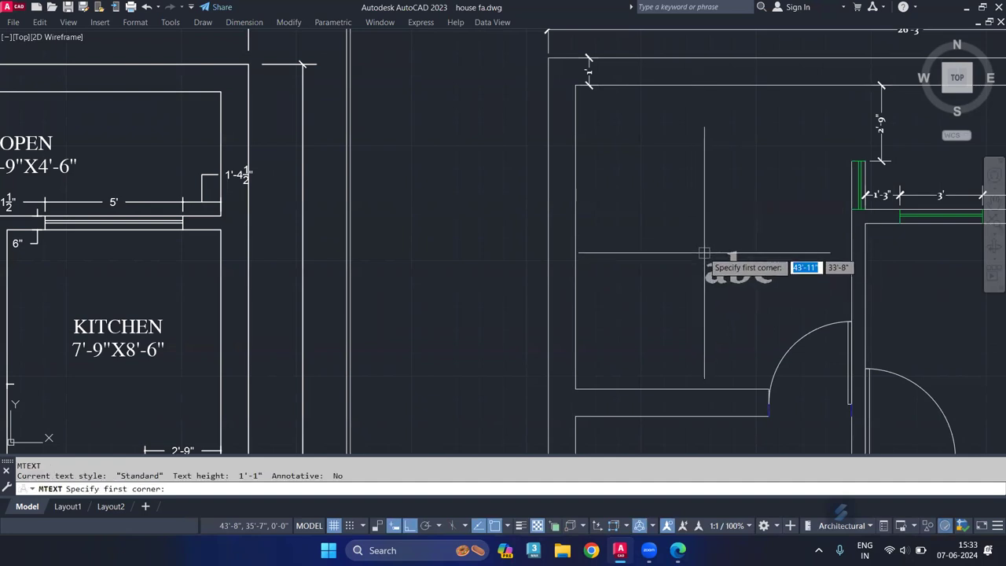
{"action": "scroll", "coordinate": [688, 242], "scroll_direction": "up", "scroll_amount": 2}
{"action": "left_click", "coordinate": [665, 239]}
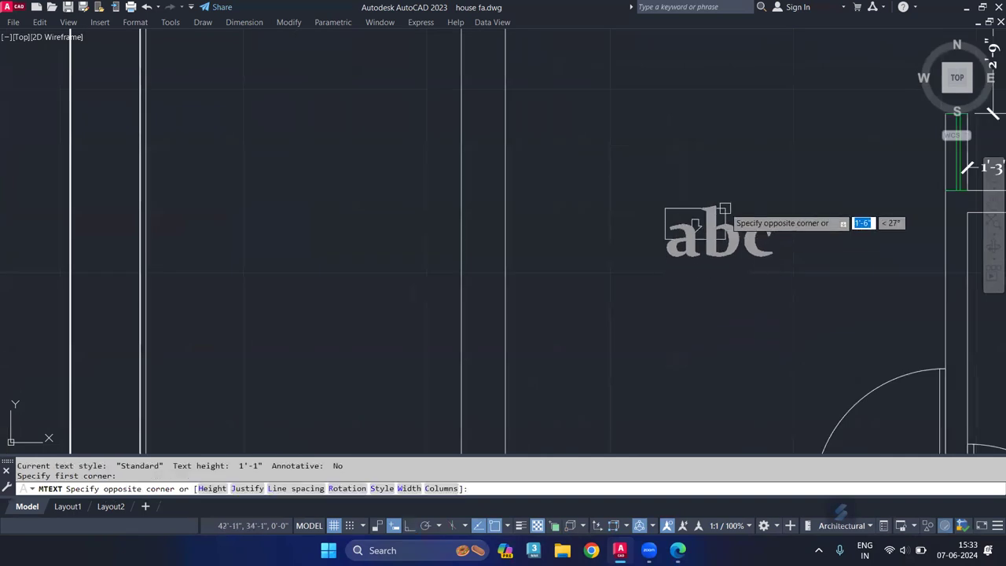
{"action": "left_click", "coordinate": [798, 179]}
{"action": "left_click", "coordinate": [642, 103]}
{"action": "left_click", "coordinate": [642, 103]}
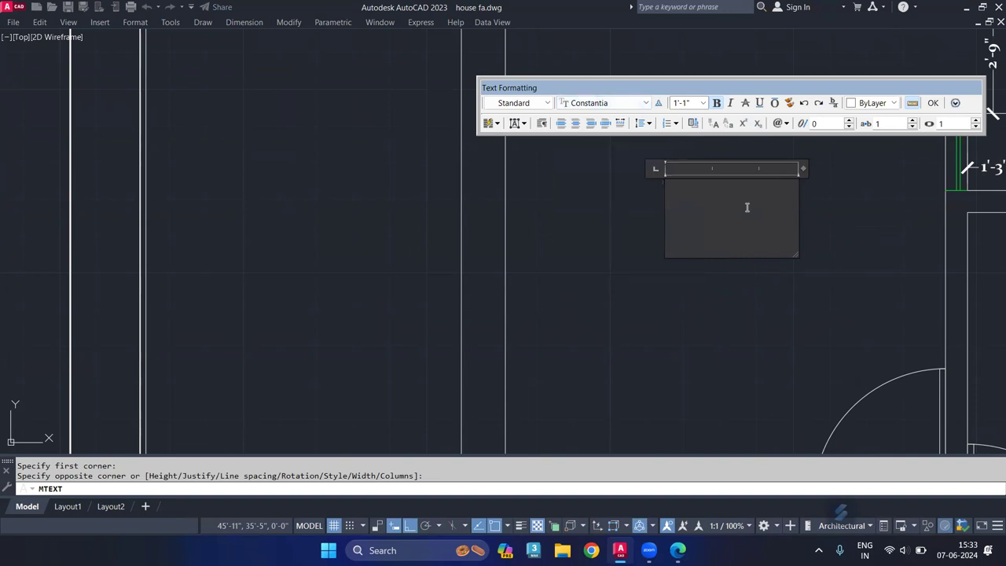
Type BEDROOM and begin a second line below it.
{"action": "type", "text": "BEDROOM"}
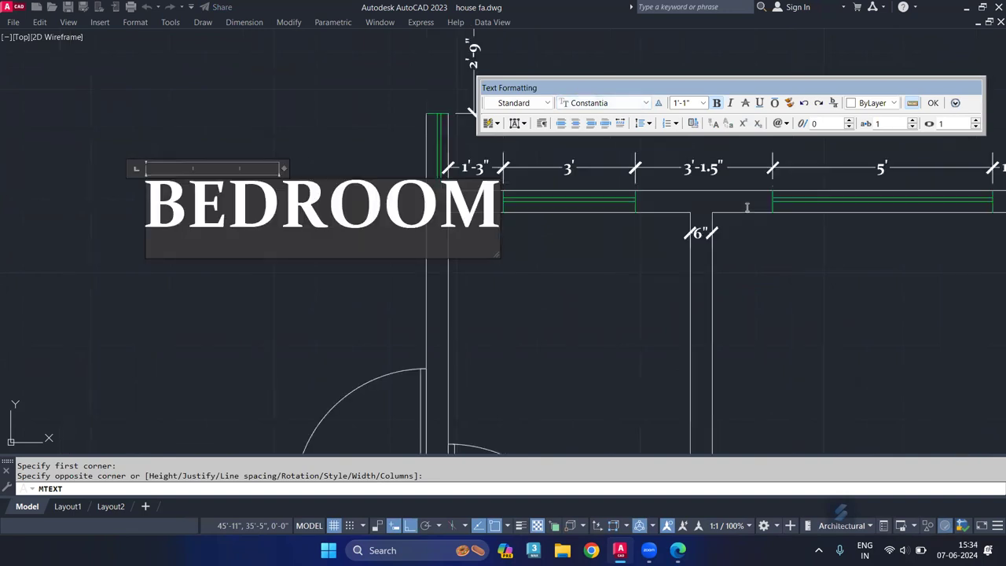
{"action": "key", "text": "Return"}
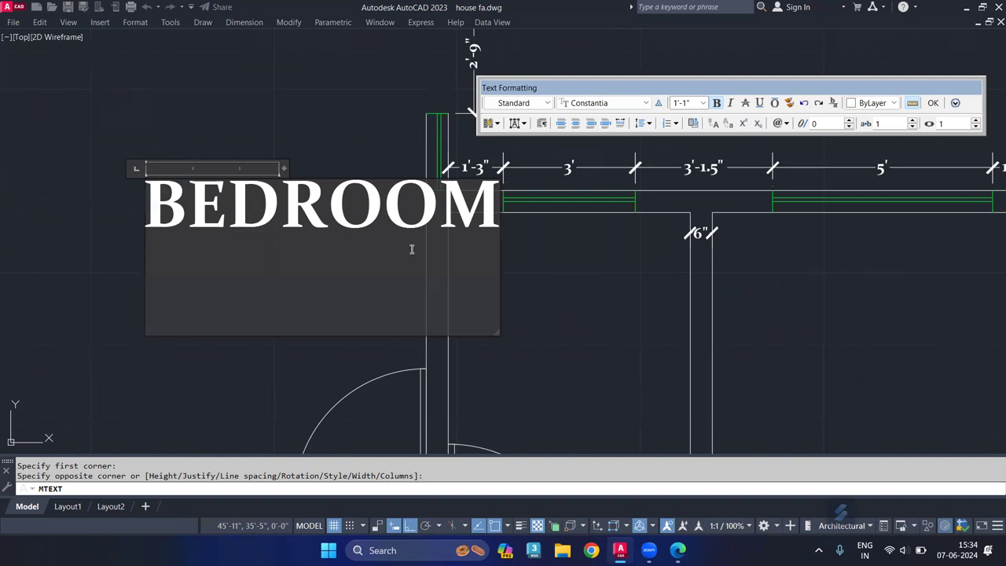
{"action": "scroll", "coordinate": [411, 249], "scroll_direction": "down", "scroll_amount": 3}
{"action": "scroll", "coordinate": [341, 252], "scroll_direction": "down", "scroll_amount": 2}
{"action": "scroll", "coordinate": [183, 250], "scroll_direction": "up", "scroll_amount": 2}
{"action": "scroll", "coordinate": [181, 297], "scroll_direction": "up", "scroll_amount": 2}
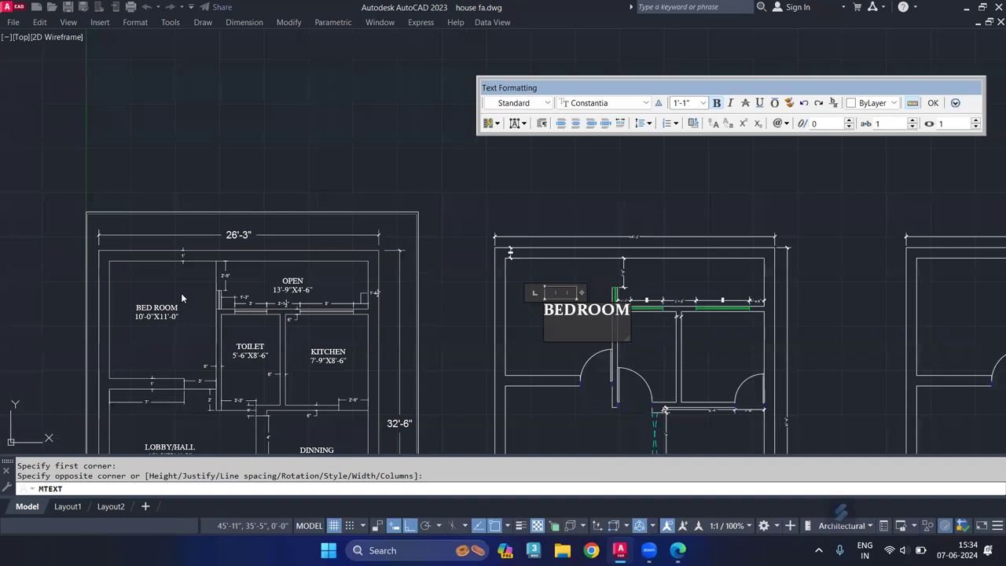
Type 10'-0"X11'-0" as the second line, select both lines and widen the box.
{"action": "type", "text": "10'-"}
{"action": "type", "text": "0"}
{"action": "type", "text": "X11"}
{"action": "type", "text": "'-0"}
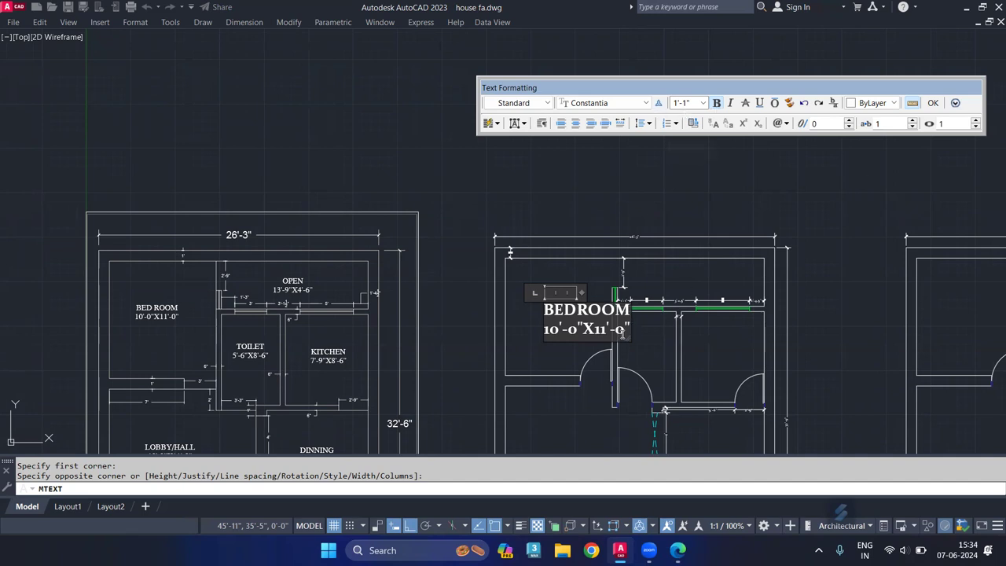
{"action": "key", "text": "shift+Up"}
{"action": "key", "text": "shift+Left"}
{"action": "key", "text": "shift+Left"}
{"action": "key", "text": "shift+Left"}
{"action": "key", "text": "shift+Left"}
{"action": "key", "text": "shift+Left"}
{"action": "left_click_drag", "start_coordinate": [628, 329], "coordinate": [649, 341]}
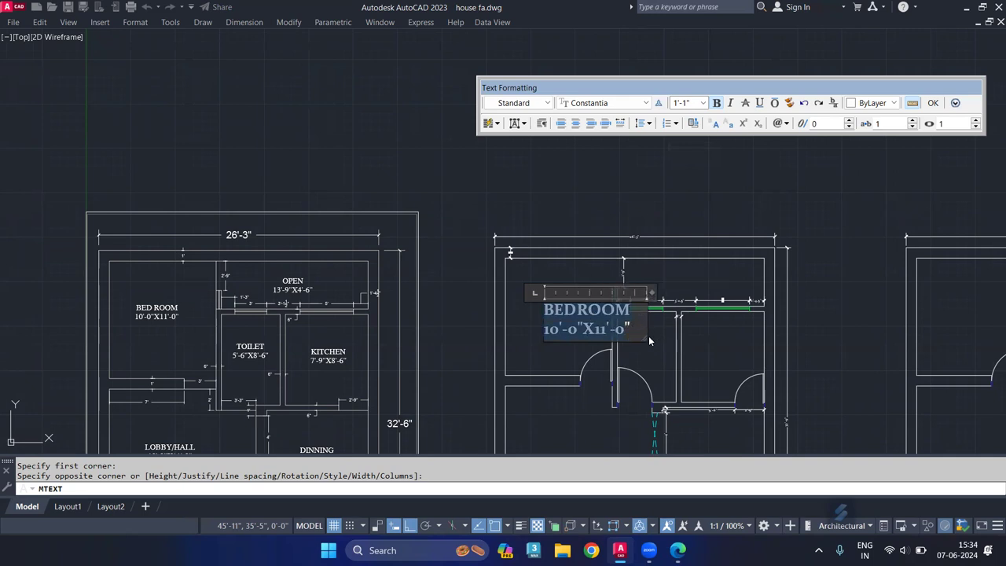
Switch the label font to DejaVu Serif Condensed and centre-align both lines.
{"action": "left_click", "coordinate": [641, 105]}
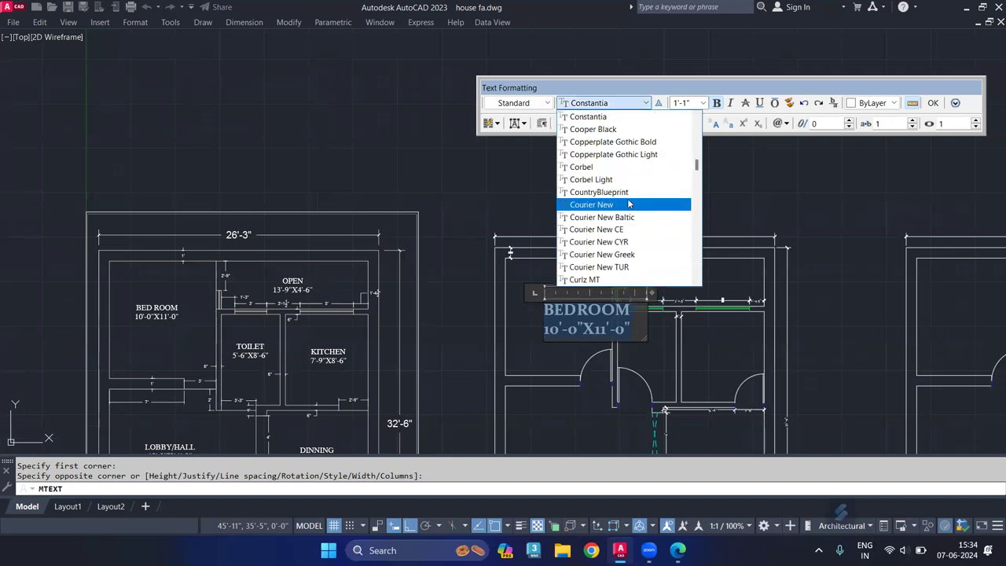
{"action": "scroll", "coordinate": [621, 200], "scroll_direction": "down", "scroll_amount": 2}
{"action": "scroll", "coordinate": [617, 202], "scroll_direction": "down", "scroll_amount": 3}
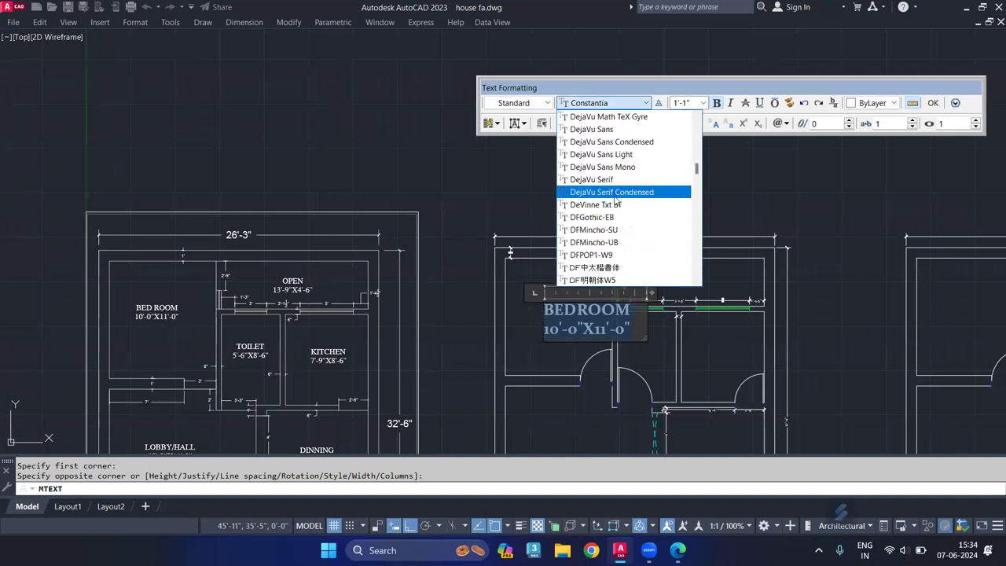
{"action": "left_click", "coordinate": [614, 195]}
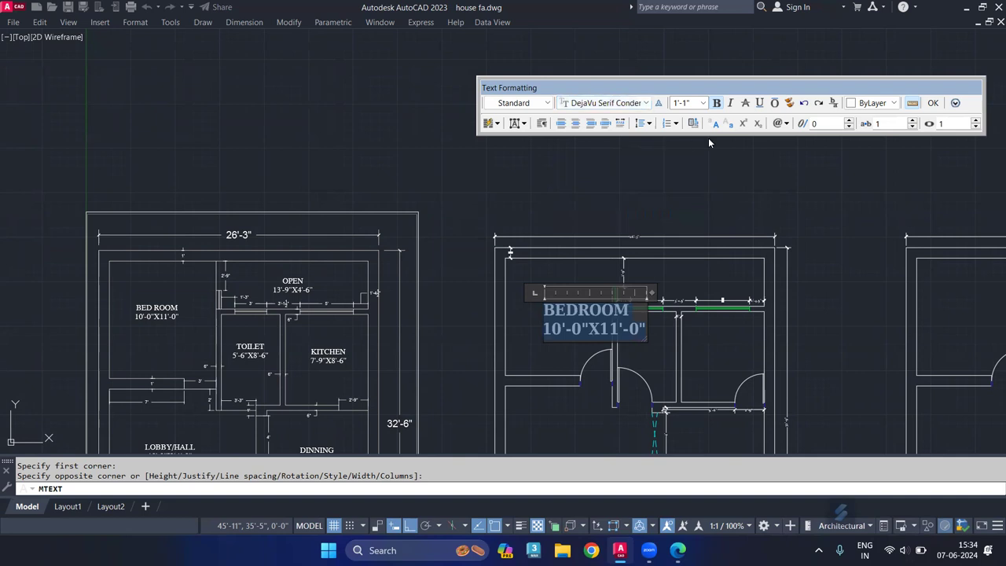
{"action": "left_click", "coordinate": [574, 125]}
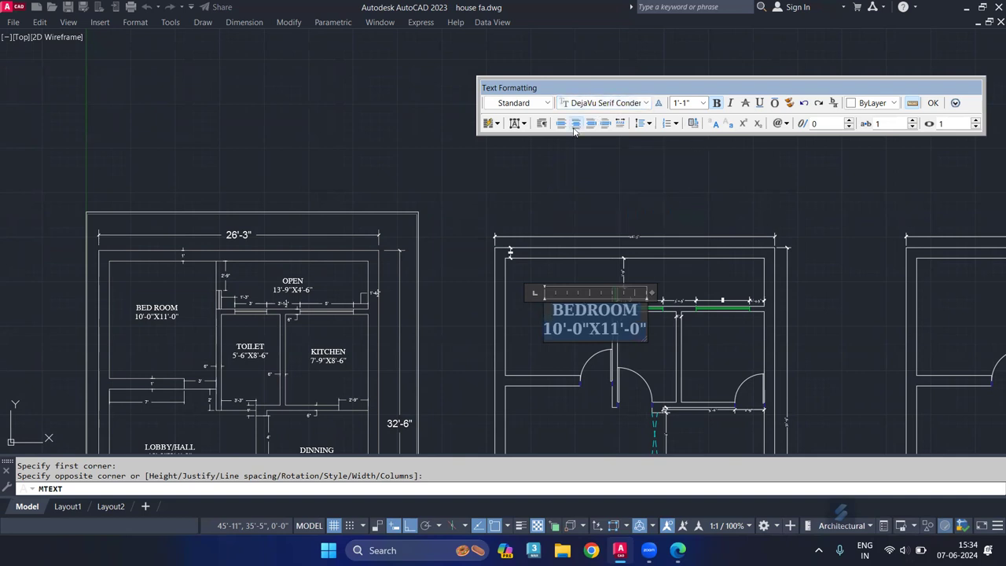
Commit the bedroom label, then reopen it and select all its text.
{"action": "left_click", "coordinate": [934, 102]}
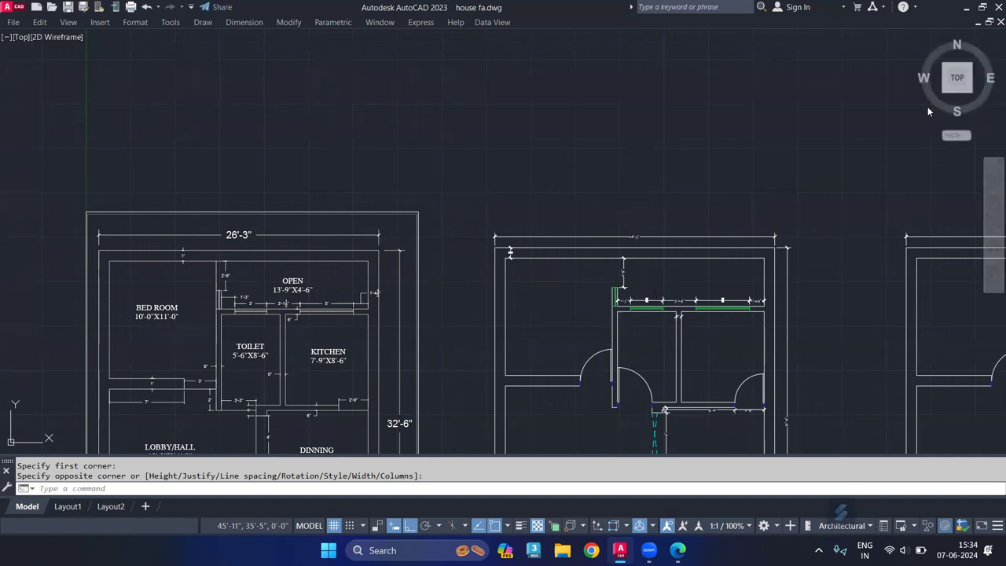
{"action": "scroll", "coordinate": [554, 314], "scroll_direction": "up", "scroll_amount": 5}
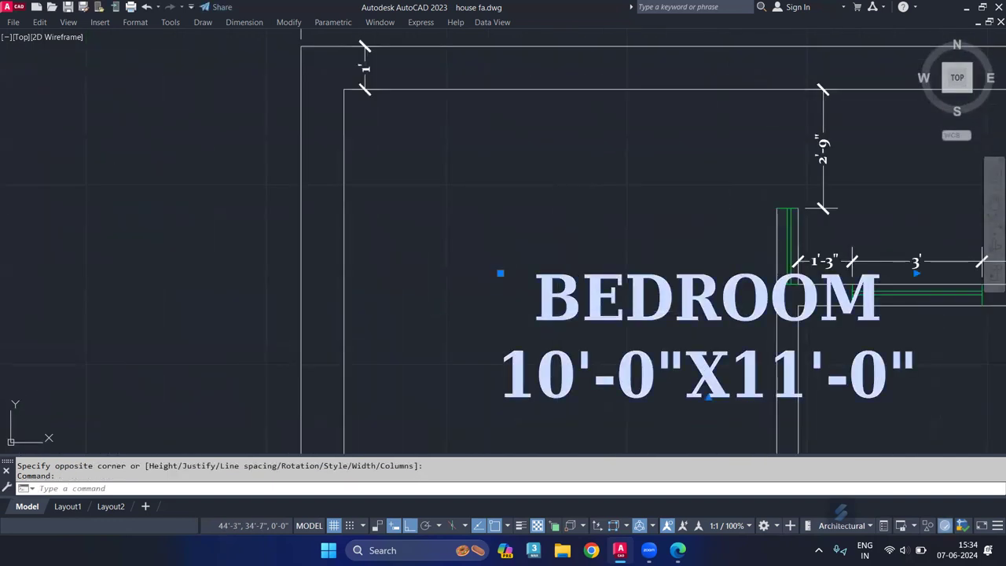
{"action": "double_click", "coordinate": [857, 394]}
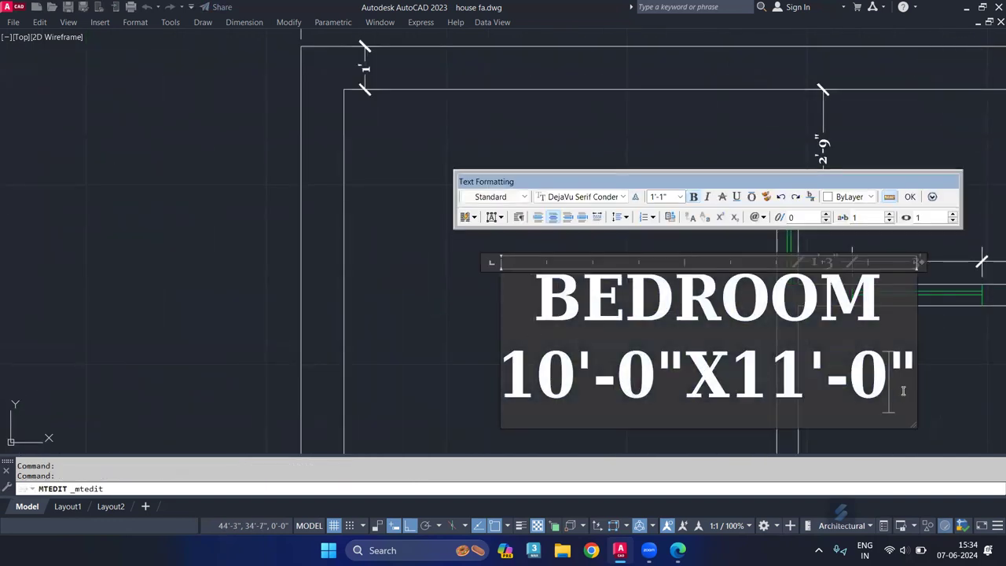
{"action": "left_click_drag", "start_coordinate": [903, 390], "coordinate": [722, 302]}
{"action": "left_click_drag", "start_coordinate": [908, 361], "coordinate": [520, 317]}
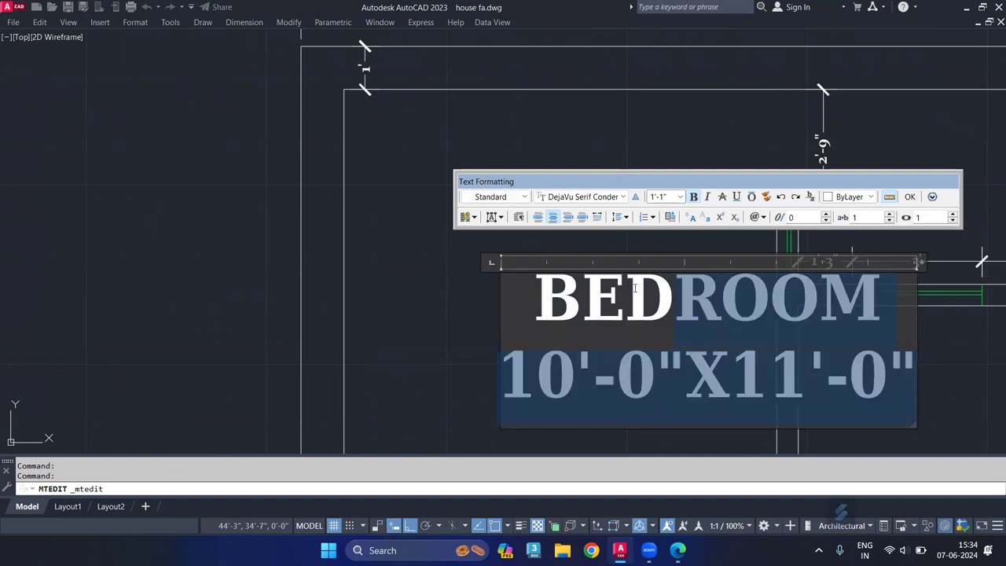
Set the label text height to 6 and move the label left into the bedroom.
{"action": "left_click", "coordinate": [680, 198]}
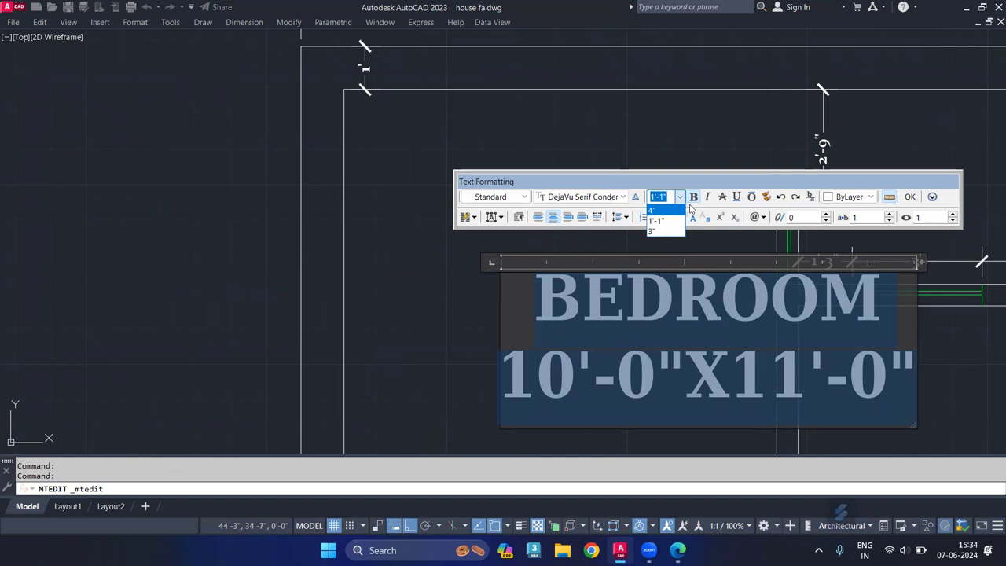
{"action": "left_click", "coordinate": [657, 210]}
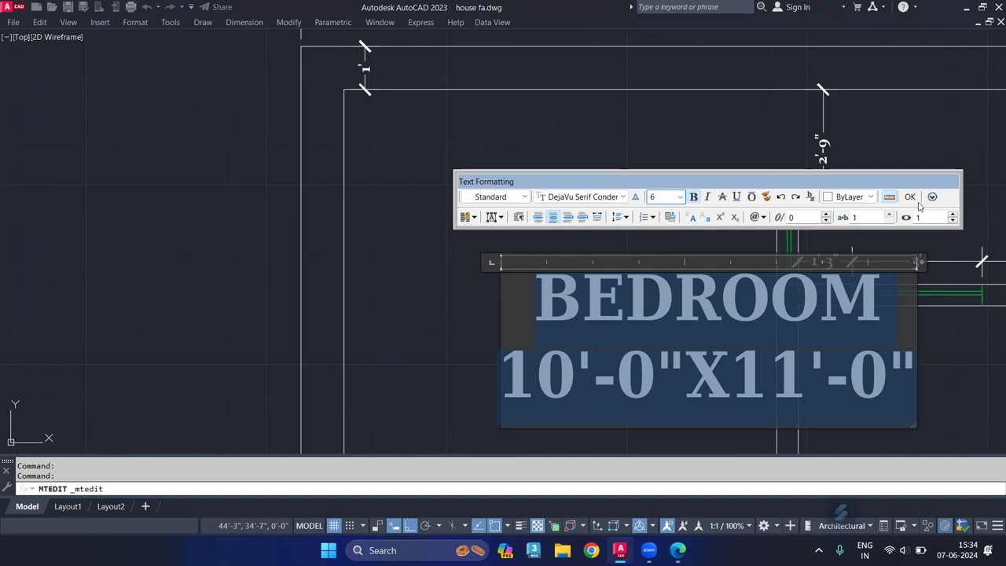
{"action": "left_click", "coordinate": [910, 197]}
{"action": "scroll", "coordinate": [650, 320], "scroll_direction": "down", "scroll_amount": 2}
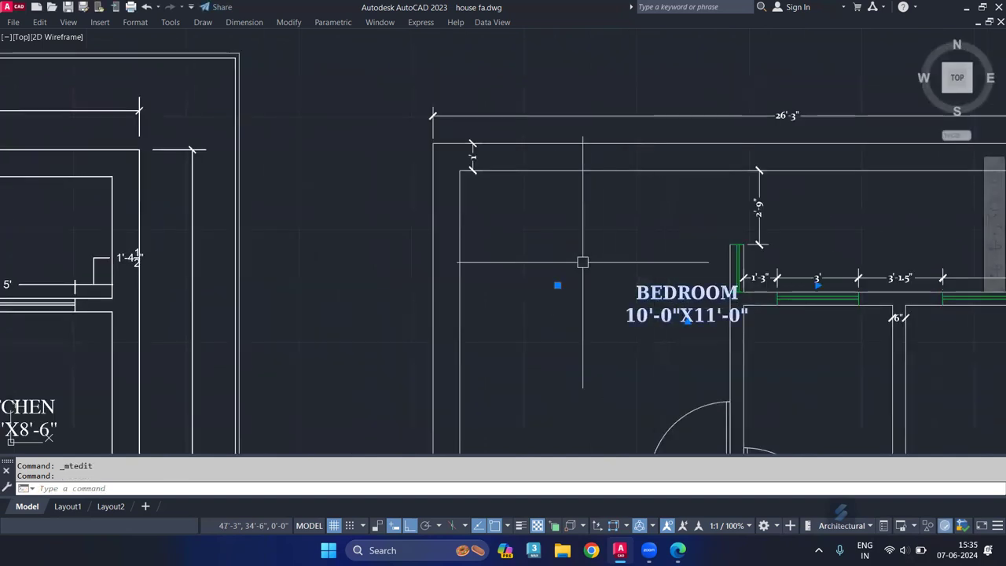
{"action": "mouse_move", "coordinate": [686, 319]}
{"action": "left_mouse_down"}
{"action": "mouse_move", "coordinate": [575, 324]}
{"action": "mouse_move", "coordinate": [585, 324]}
{"action": "left_mouse_up"}
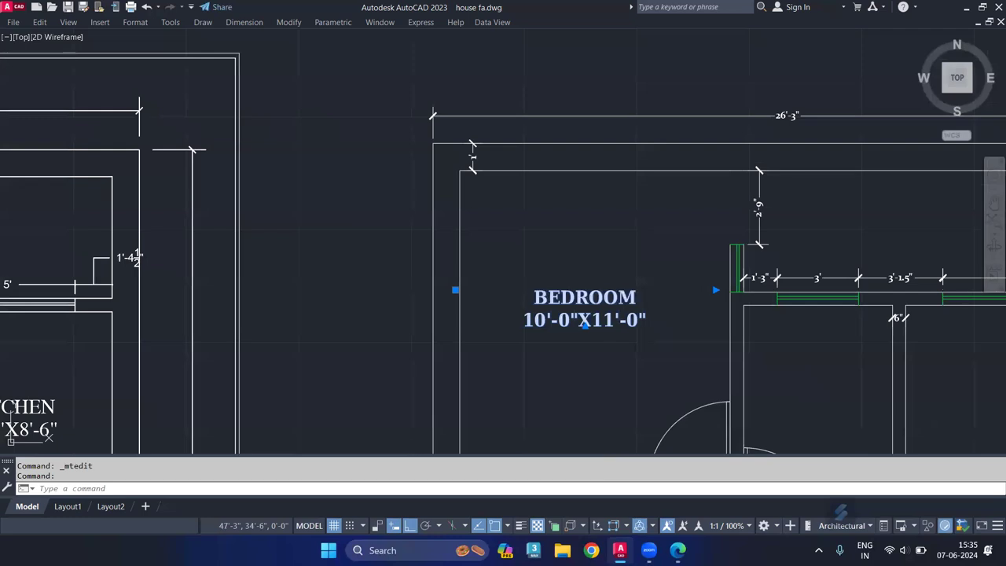
Select the BEDROOM label and start COPY from a base point with Ortho off.
{"action": "key", "text": "Escape"}
{"action": "scroll", "coordinate": [566, 252], "scroll_direction": "down", "scroll_amount": 4}
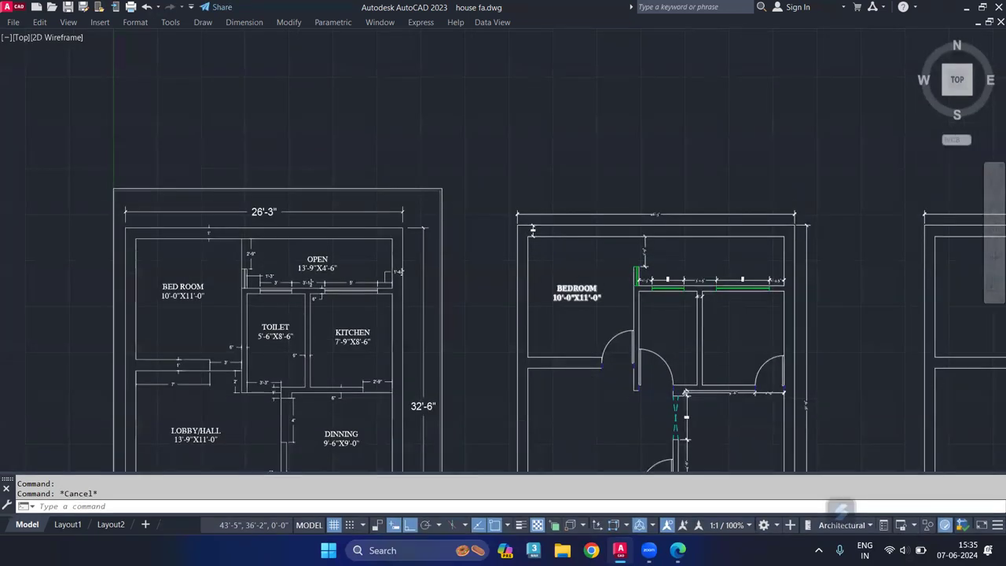
{"action": "scroll", "coordinate": [570, 248], "scroll_direction": "up", "scroll_amount": 2}
{"action": "left_click", "coordinate": [578, 228]}
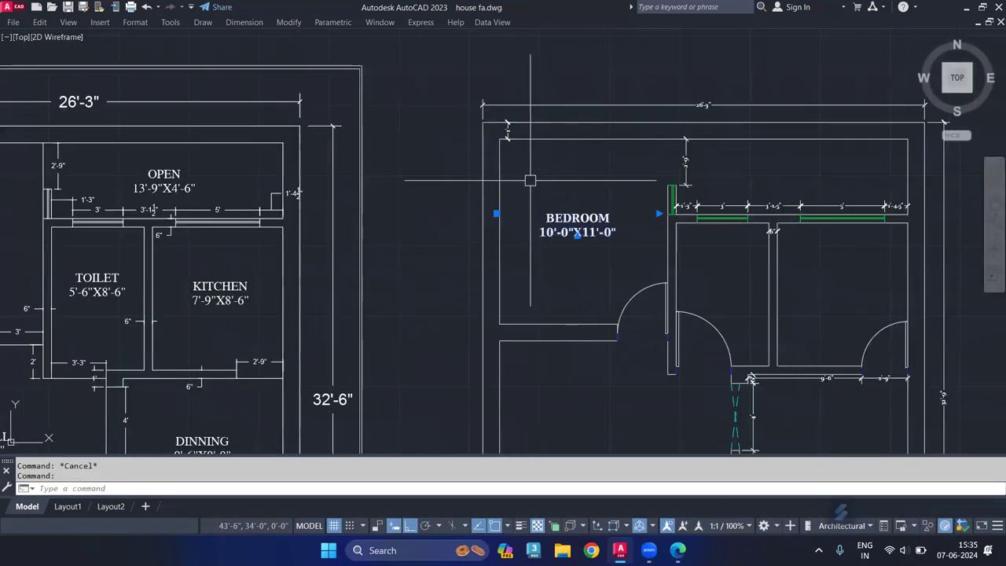
{"action": "type", "text": "co"}
{"action": "key", "text": "Return"}
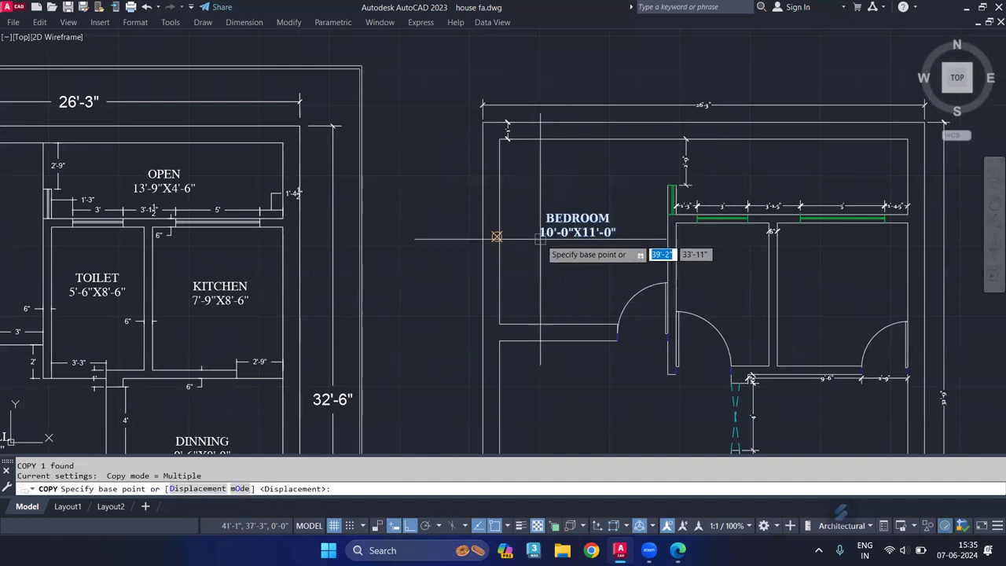
{"action": "left_click", "coordinate": [496, 236]}
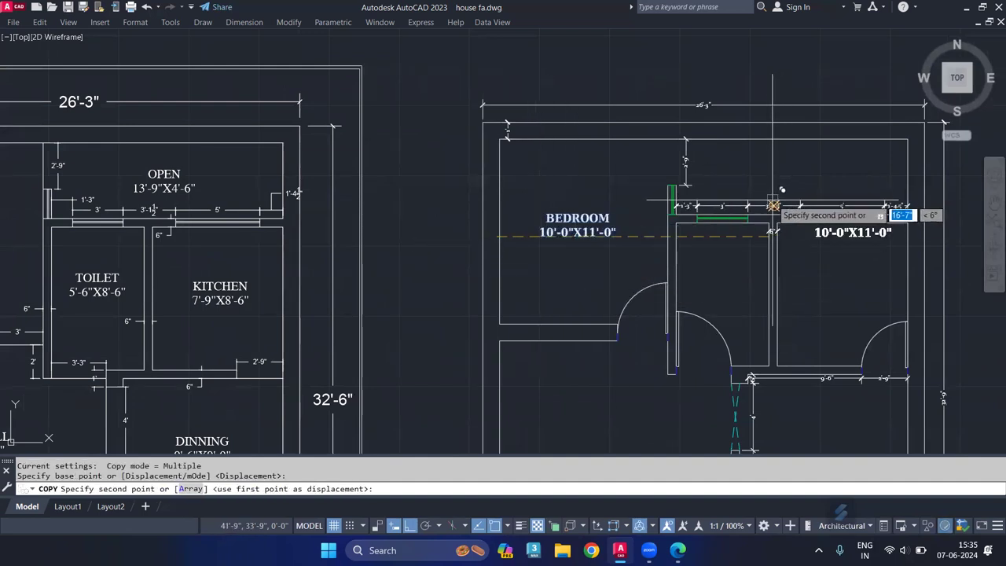
{"action": "key", "text": "F8"}
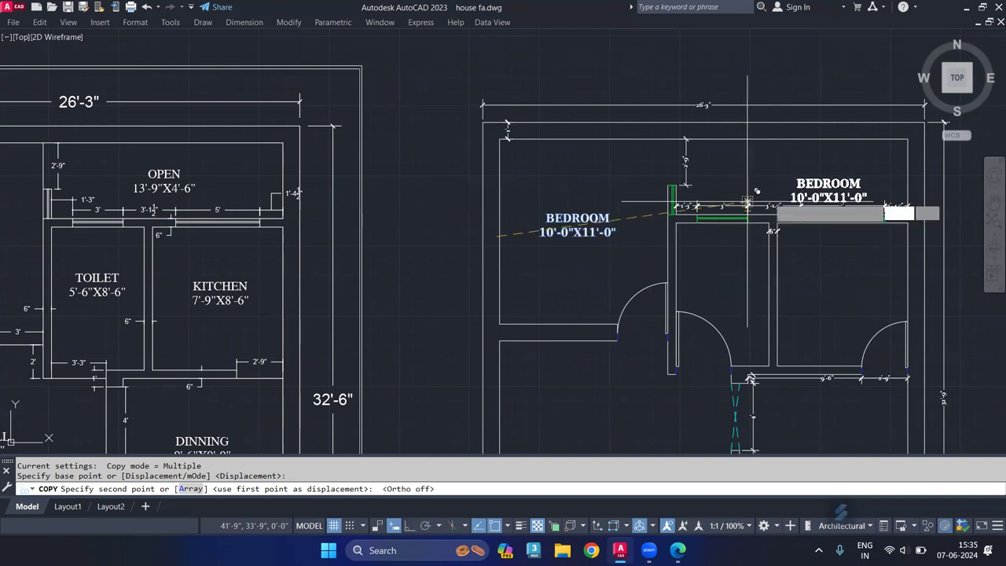
Place label copies in the top, right and lower rooms, then end the copy.
{"action": "left_click", "coordinate": [717, 175]}
{"action": "middle_click_drag", "start_coordinate": [724, 250], "coordinate": [774, 187]}
{"action": "scroll", "coordinate": [778, 184], "scroll_direction": "down", "scroll_amount": 2}
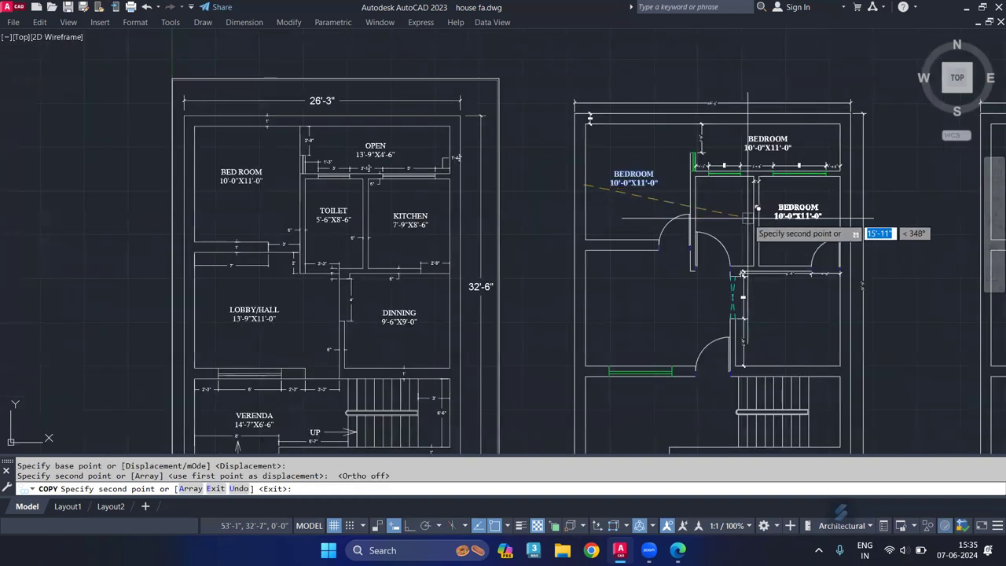
{"action": "left_click", "coordinate": [747, 220]}
{"action": "scroll", "coordinate": [676, 222], "scroll_direction": "up", "scroll_amount": 2}
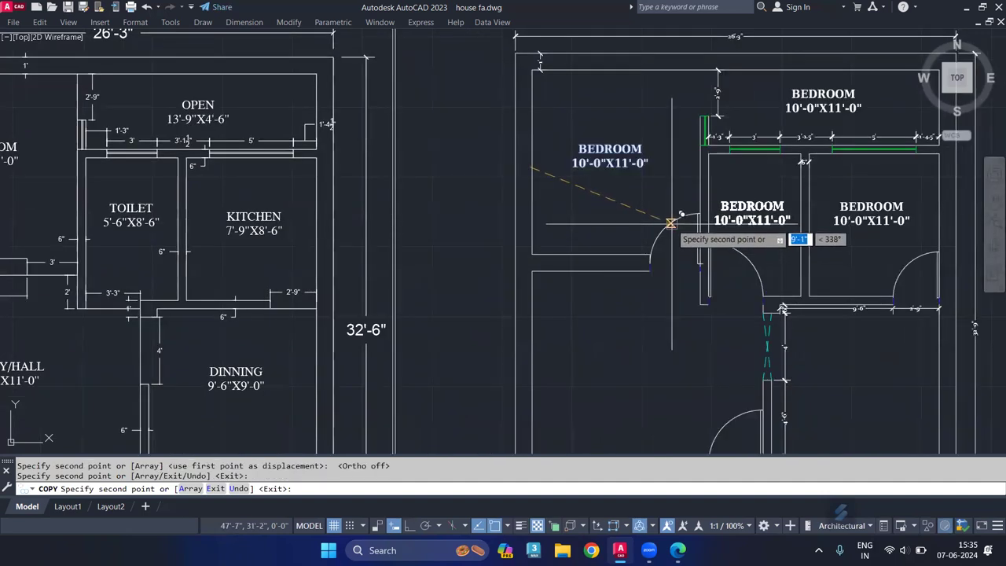
{"action": "middle_click_drag", "start_coordinate": [665, 274], "coordinate": [698, 127]}
{"action": "scroll", "coordinate": [692, 146], "scroll_direction": "down", "scroll_amount": 4}
{"action": "scroll", "coordinate": [633, 197], "scroll_direction": "up", "scroll_amount": 4}
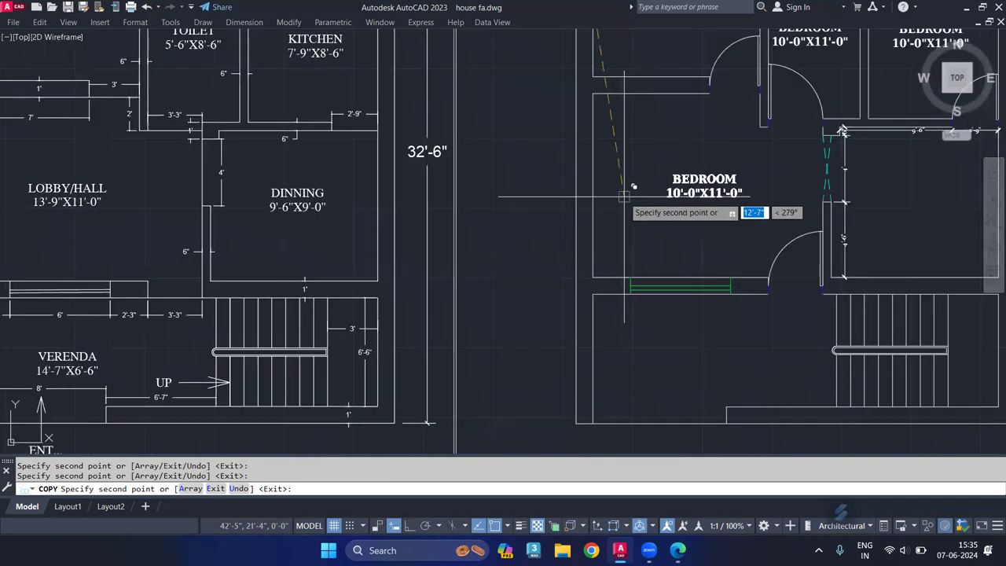
{"action": "middle_click_drag", "start_coordinate": [825, 195], "coordinate": [663, 167]}
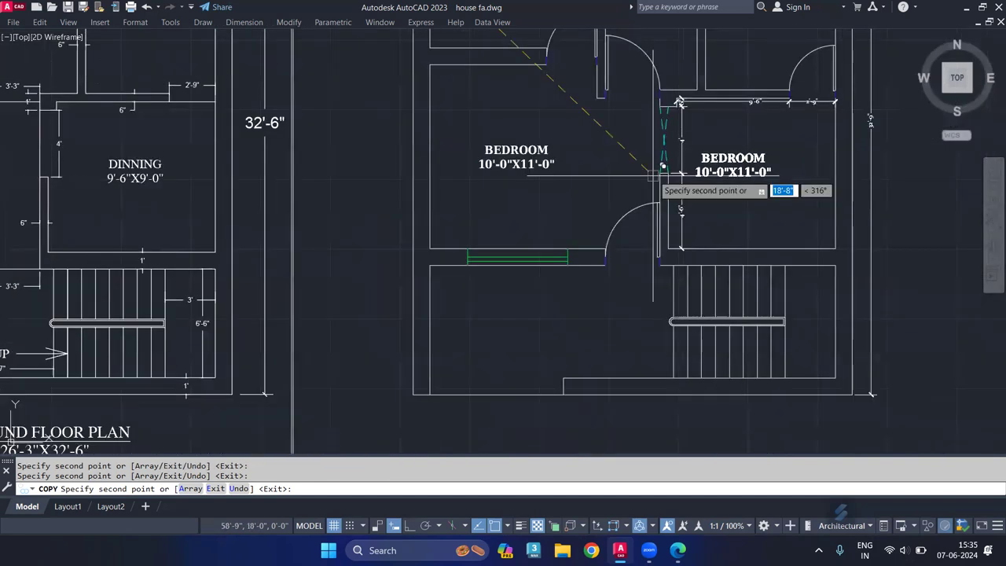
{"action": "middle_click_drag", "start_coordinate": [684, 215], "coordinate": [689, 132]}
{"action": "left_click", "coordinate": [486, 228]}
{"action": "middle_click_drag", "start_coordinate": [541, 186], "coordinate": [569, 273]}
{"action": "key", "text": "Escape"}
{"action": "scroll", "coordinate": [669, 127], "scroll_direction": "down", "scroll_amount": 2}
{"action": "scroll", "coordinate": [669, 127], "scroll_direction": "down", "scroll_amount": 2}
{"action": "scroll", "coordinate": [673, 174], "scroll_direction": "up", "scroll_amount": 2}
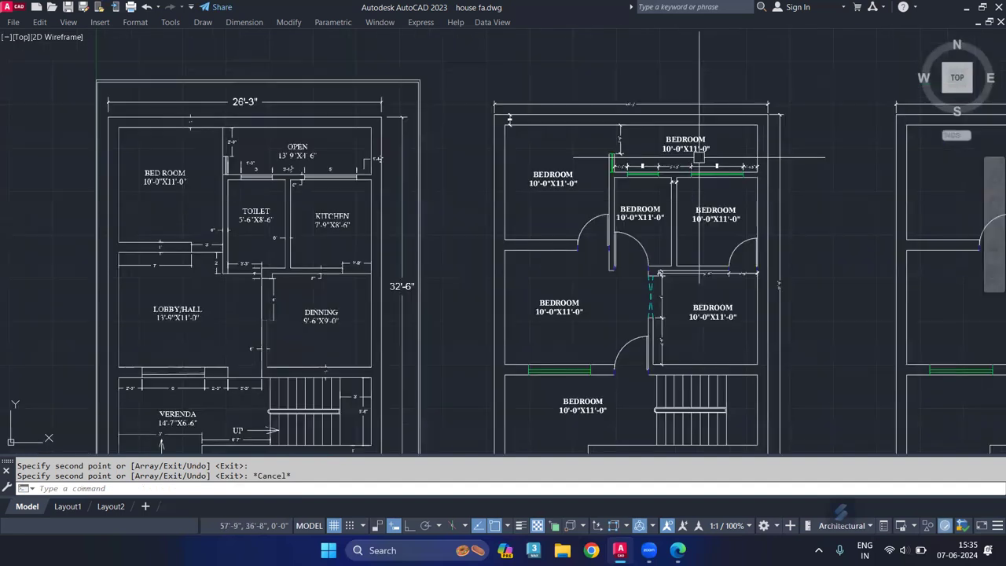
Rewrite the top room's label as OPEN over 13'-9"X4'-6" and commit the edit.
{"action": "double_click", "coordinate": [692, 145]}
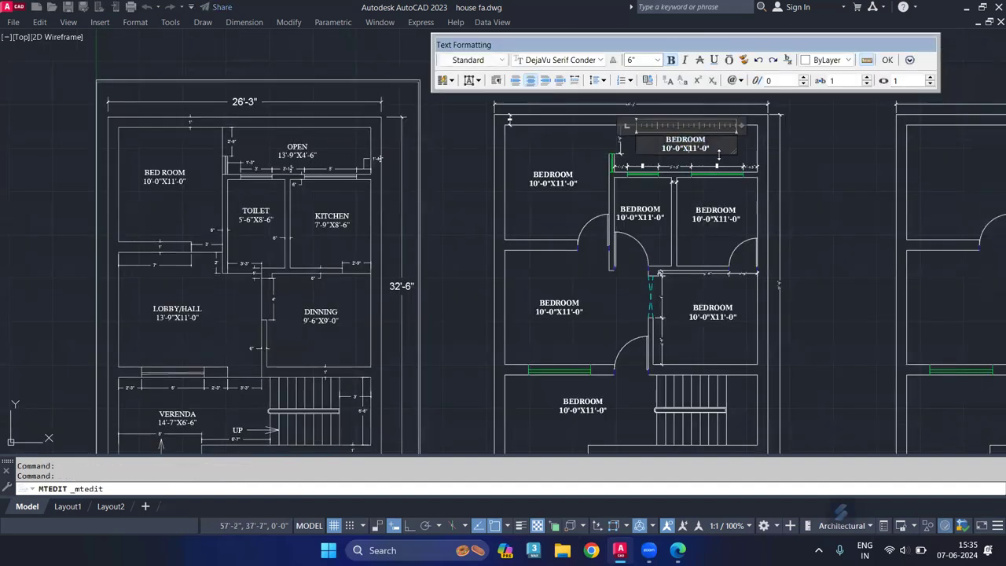
{"action": "left_click_drag", "start_coordinate": [710, 147], "coordinate": [646, 126]}
{"action": "type", "text": "OPEN"}
{"action": "key", "text": "Return"}
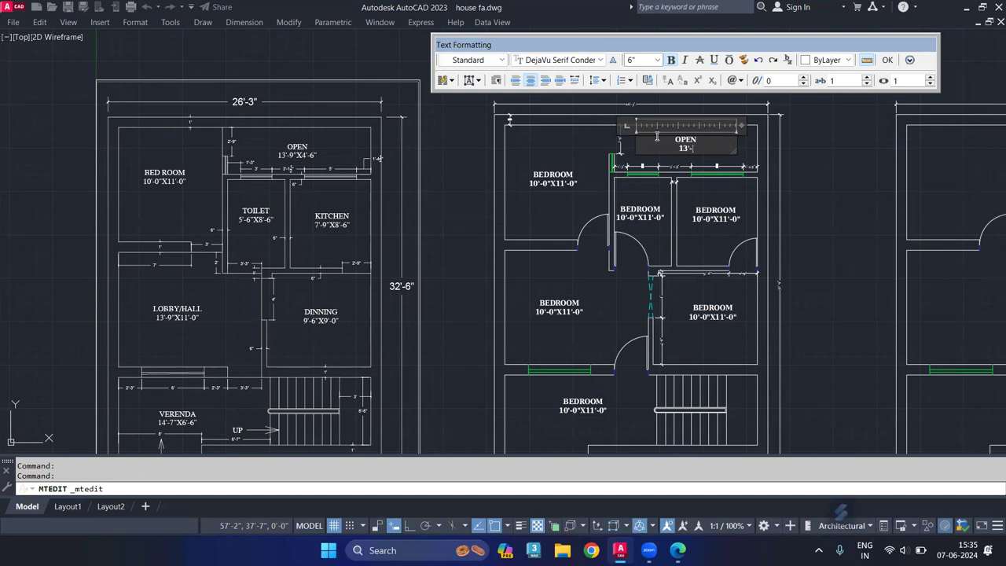
{"action": "type", "text": "\"X"}
{"action": "type", "text": "4'-"}
{"action": "type", "text": "6\""}
{"action": "left_click", "coordinate": [887, 60]}
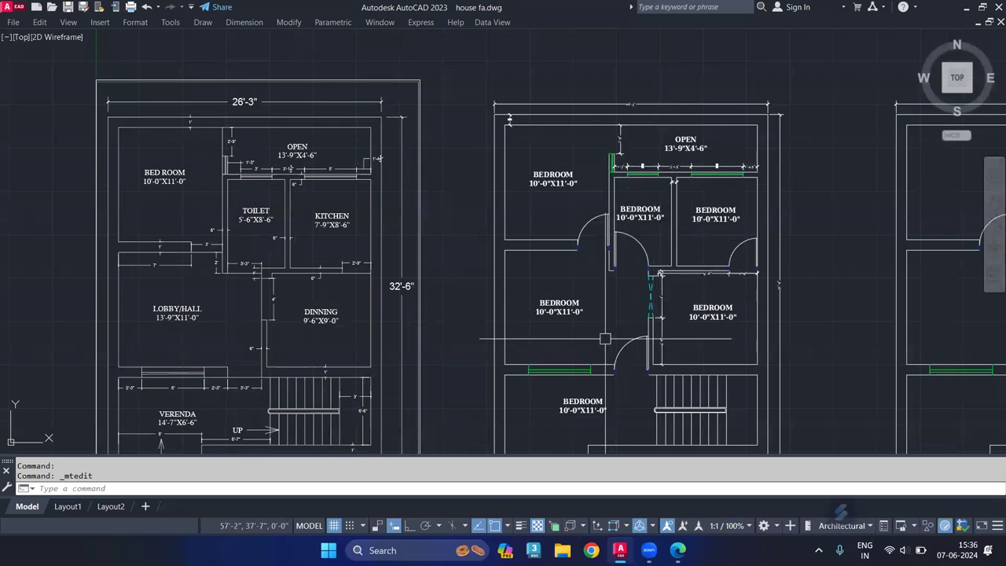
Draw a horizontal arrow shaft near the stairs with Ortho on.
{"action": "middle_click_drag", "start_coordinate": [680, 434], "coordinate": [662, 358]}
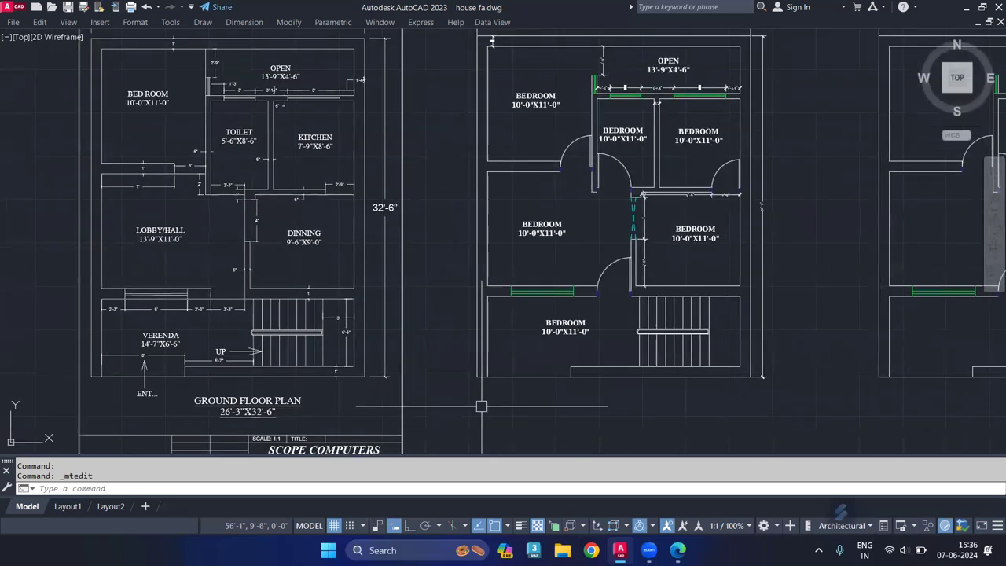
{"action": "scroll", "coordinate": [643, 381], "scroll_direction": "up", "scroll_amount": 3}
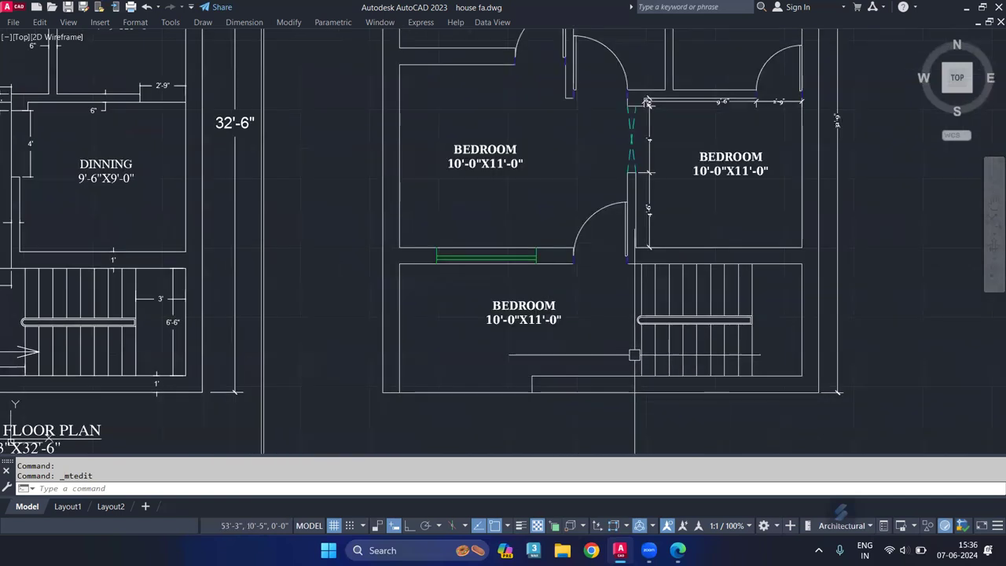
{"action": "scroll", "coordinate": [625, 363], "scroll_direction": "up", "scroll_amount": 1}
{"action": "type", "text": "l"}
{"action": "key", "text": "Return"}
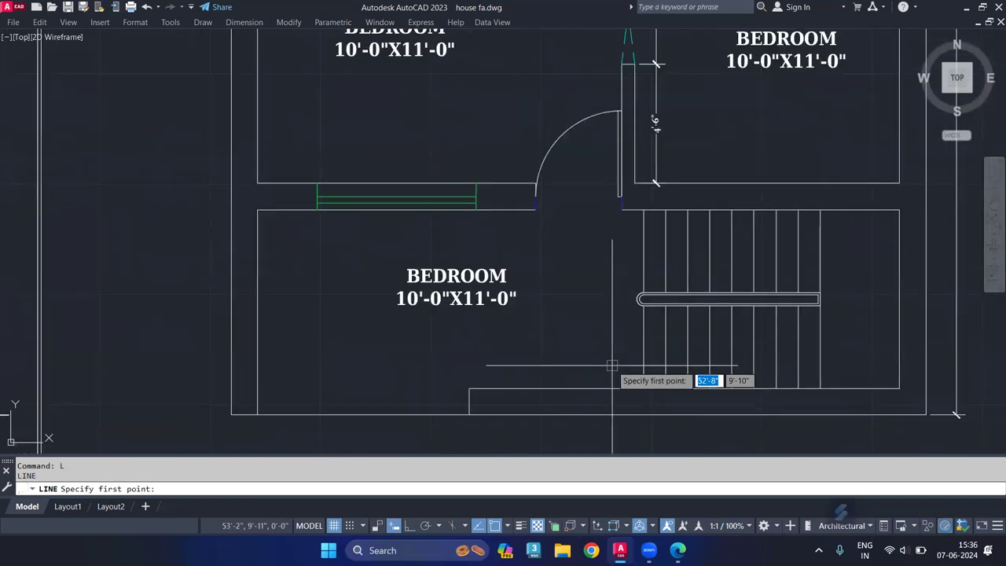
{"action": "left_click", "coordinate": [614, 353]}
{"action": "scroll", "coordinate": [695, 346], "scroll_direction": "up", "scroll_amount": 4}
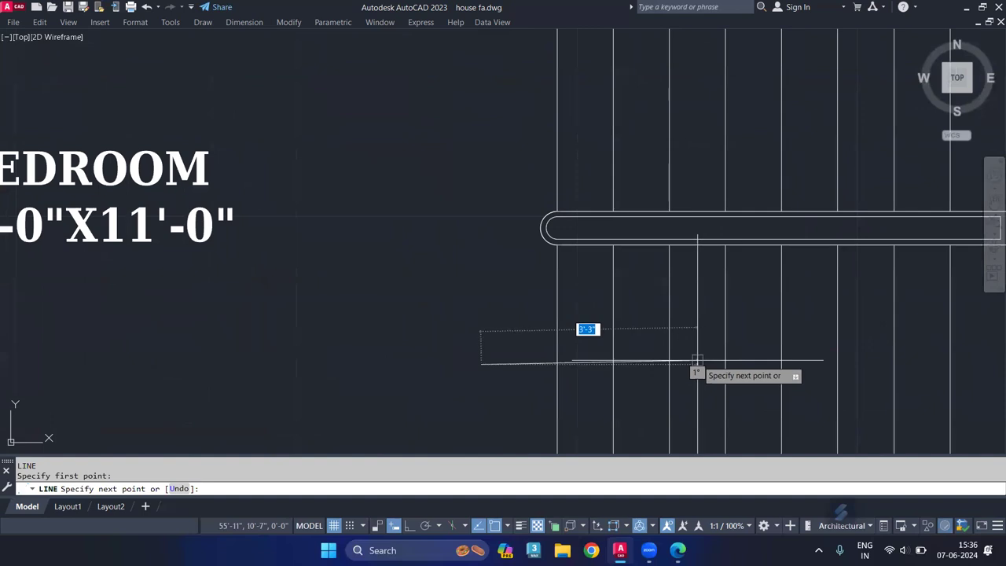
{"action": "key", "text": "F8"}
{"action": "left_click", "coordinate": [710, 373]}
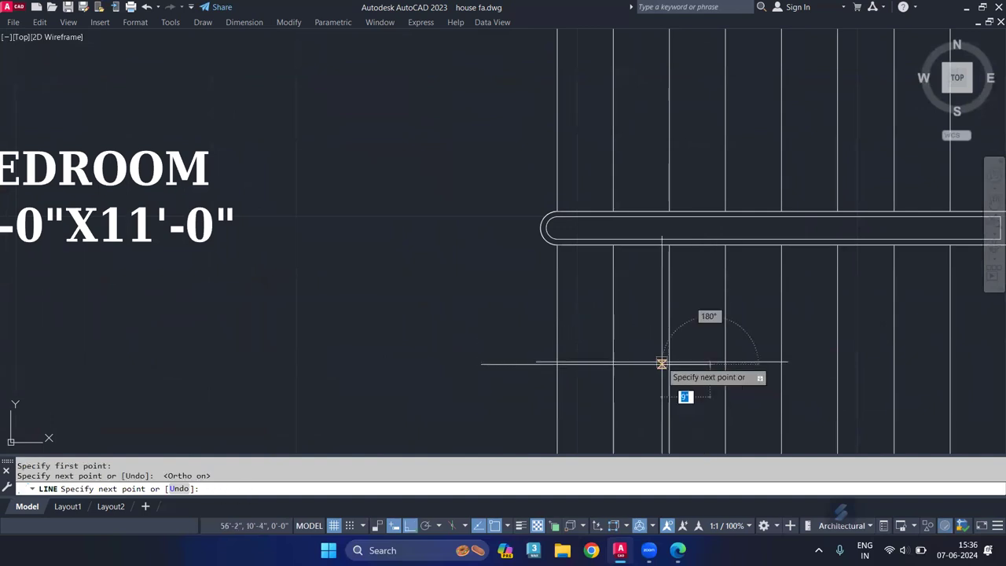
{"action": "key", "text": "Return"}
Draw one angled arrowhead stroke from the shaft tip with Ortho off.
{"action": "type", "text": "l"}
{"action": "key", "text": "Return"}
{"action": "left_click", "coordinate": [710, 363]}
{"action": "scroll", "coordinate": [651, 326], "scroll_direction": "up", "scroll_amount": 2}
{"action": "key", "text": "F8"}
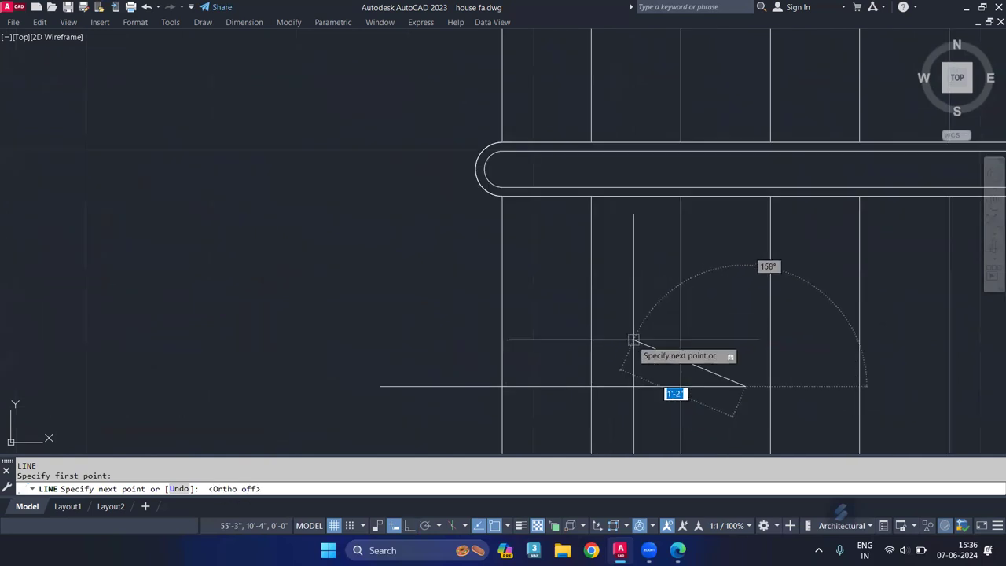
{"action": "left_click", "coordinate": [614, 350]}
{"action": "key", "text": "Return"}
Mirror the arrowhead stroke about the shaft, keeping the original, to complete the arrowhead.
{"action": "left_click", "coordinate": [651, 361]}
{"action": "type", "text": "mi"}
{"action": "key", "text": "Return"}
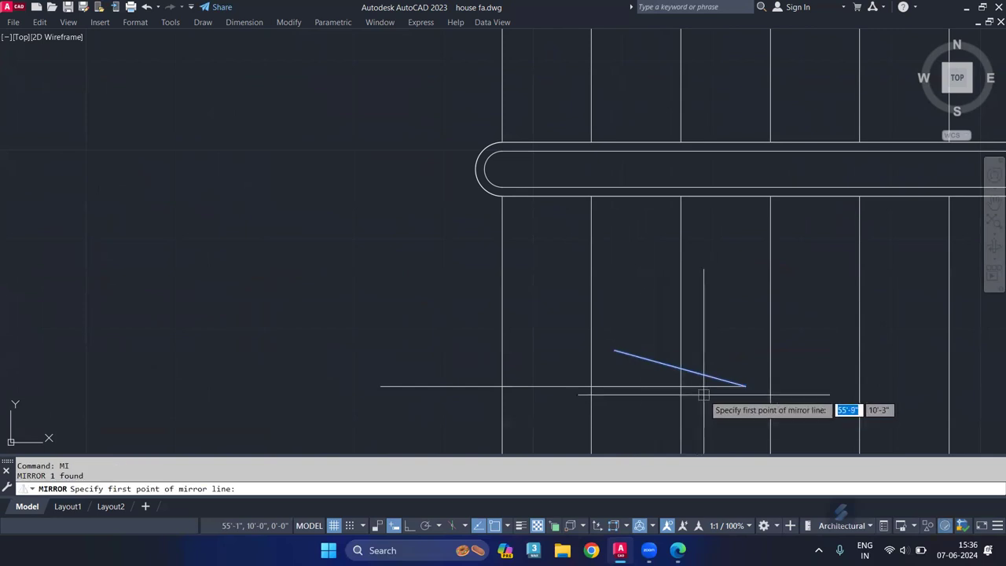
{"action": "left_click", "coordinate": [745, 386]}
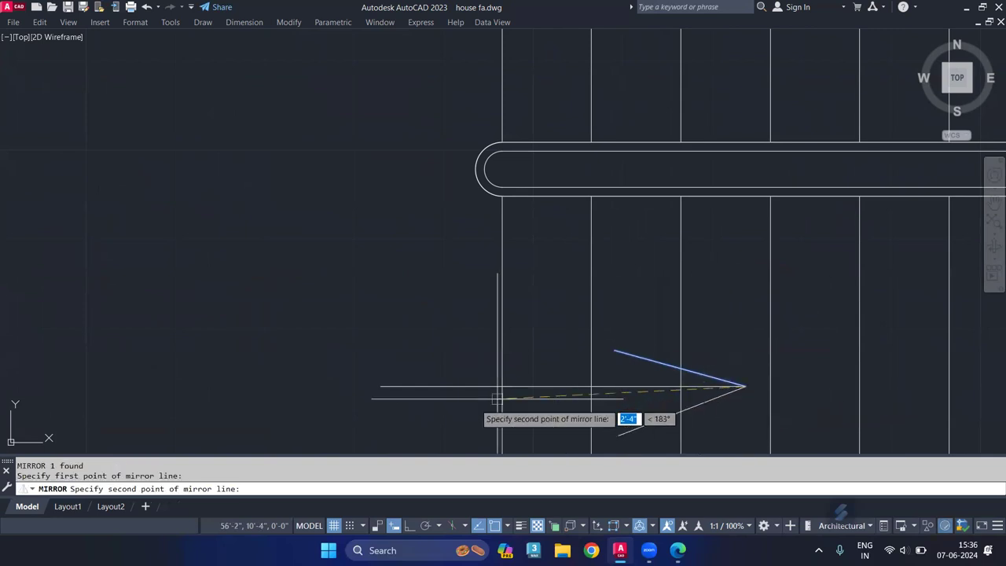
{"action": "left_click", "coordinate": [381, 386]}
{"action": "key", "text": "Return"}
{"action": "scroll", "coordinate": [438, 398], "scroll_direction": "down", "scroll_amount": 3}
{"action": "scroll", "coordinate": [483, 299], "scroll_direction": "down", "scroll_amount": 3}
{"action": "middle_click_drag", "start_coordinate": [458, 322], "coordinate": [675, 330]}
{"action": "scroll", "coordinate": [592, 350], "scroll_direction": "down", "scroll_amount": 1}
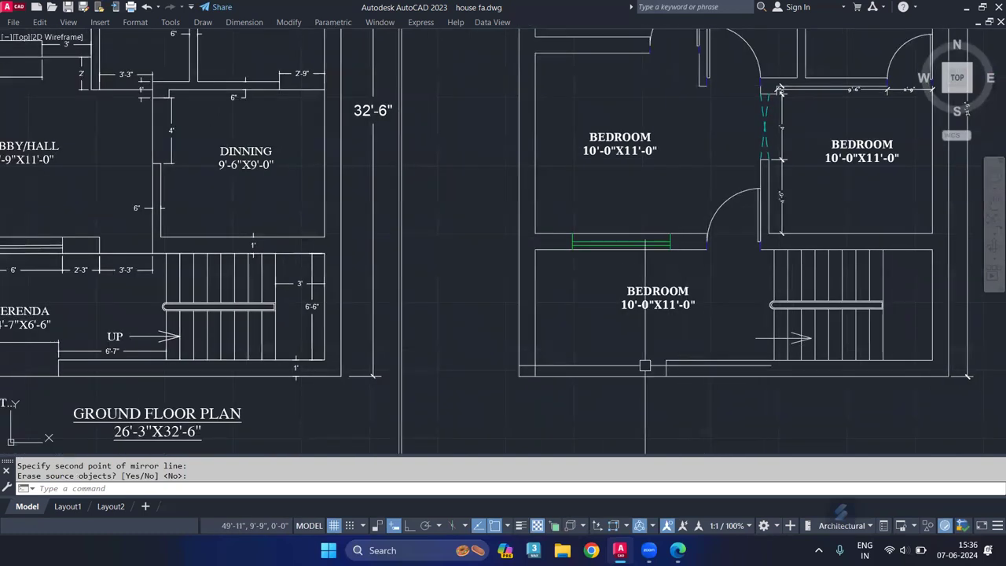
{"action": "scroll", "coordinate": [592, 350], "scroll_direction": "down", "scroll_amount": 2}
{"action": "scroll", "coordinate": [592, 350], "scroll_direction": "down", "scroll_amount": 2}
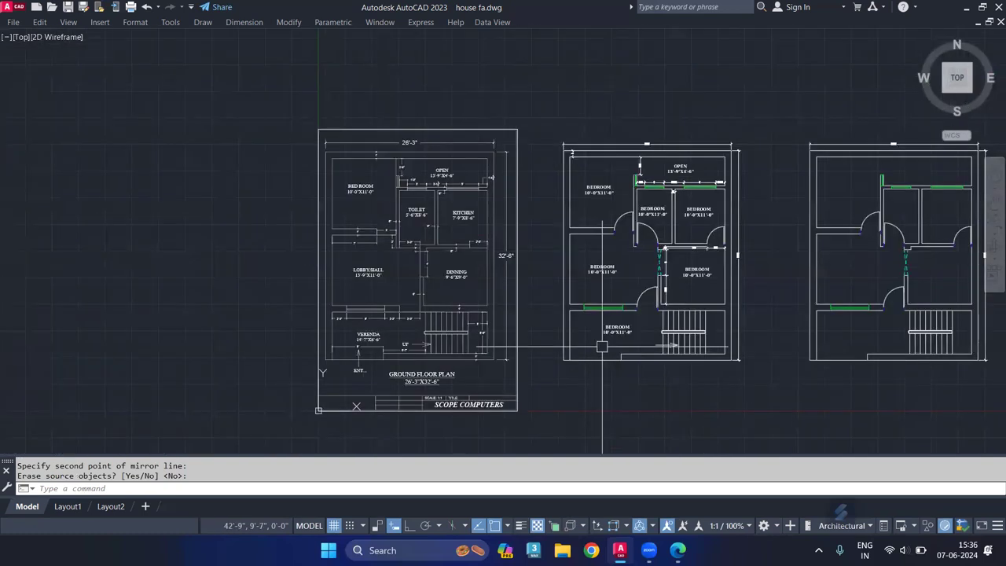
{"action": "middle_click_drag", "start_coordinate": [602, 345], "coordinate": [619, 349]}
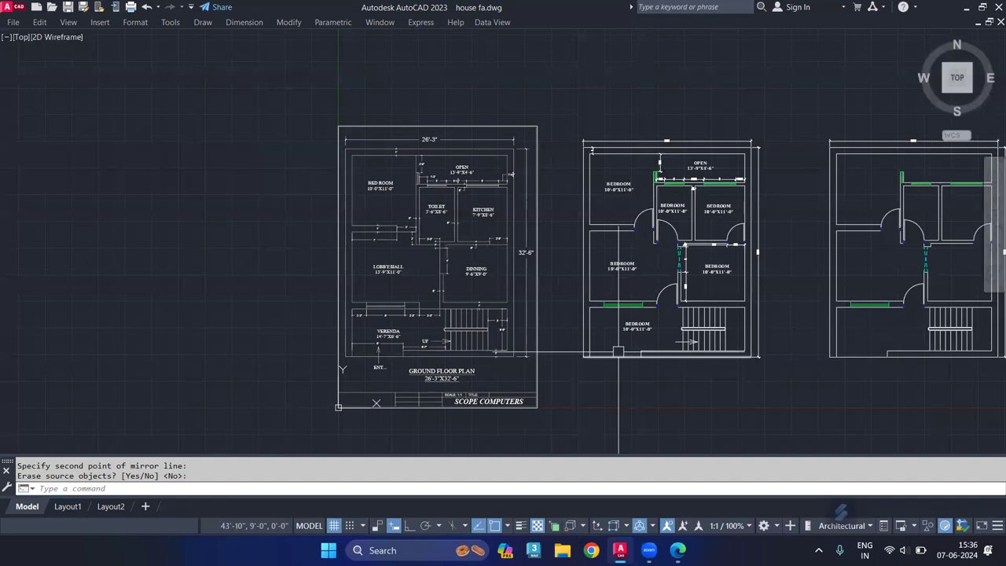
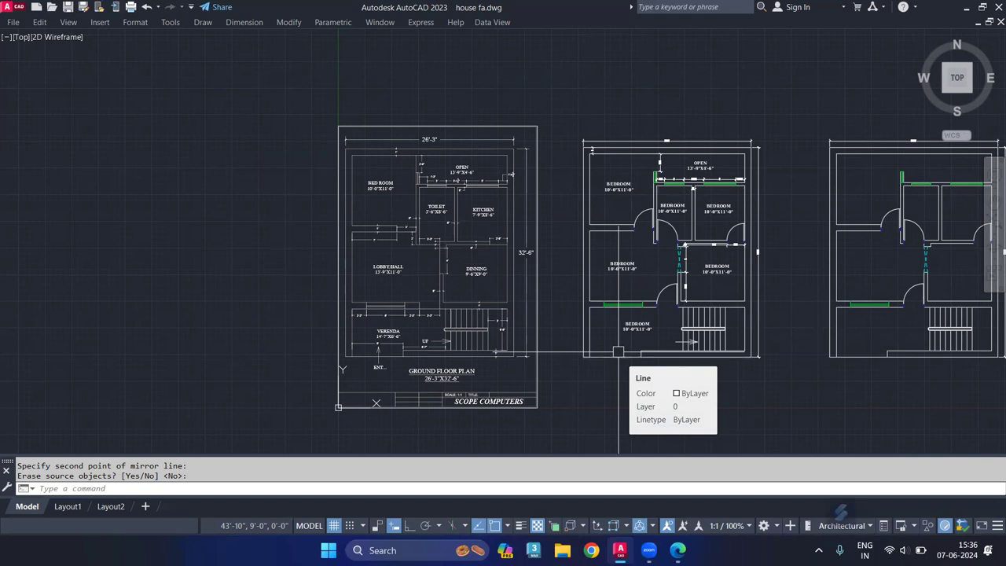
Look through the sample blocks palette, then close it.
{"action": "key", "text": "ctrl+3"}
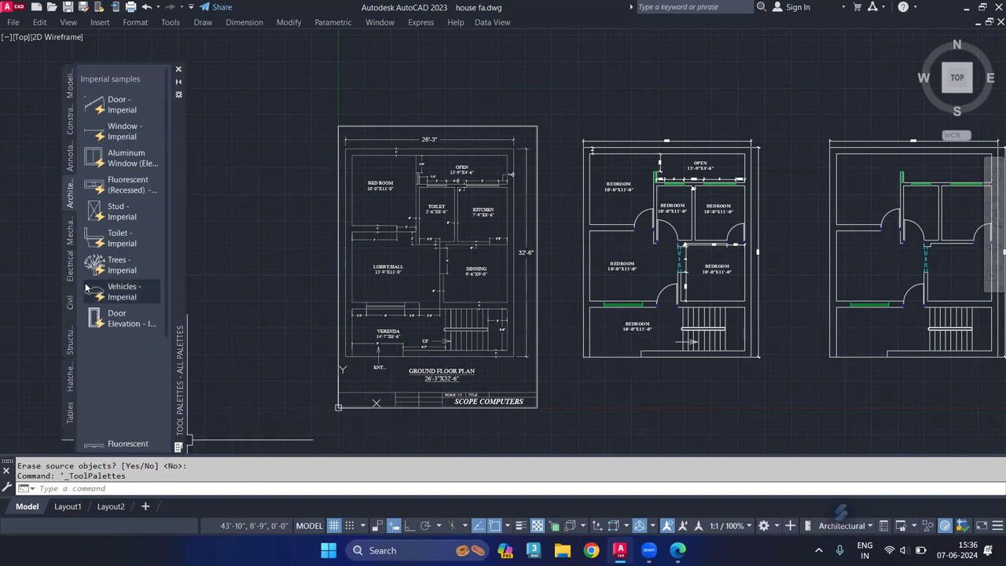
{"action": "scroll", "coordinate": [119, 314], "scroll_direction": "down", "scroll_amount": 3}
{"action": "scroll", "coordinate": [122, 316], "scroll_direction": "down", "scroll_amount": 3}
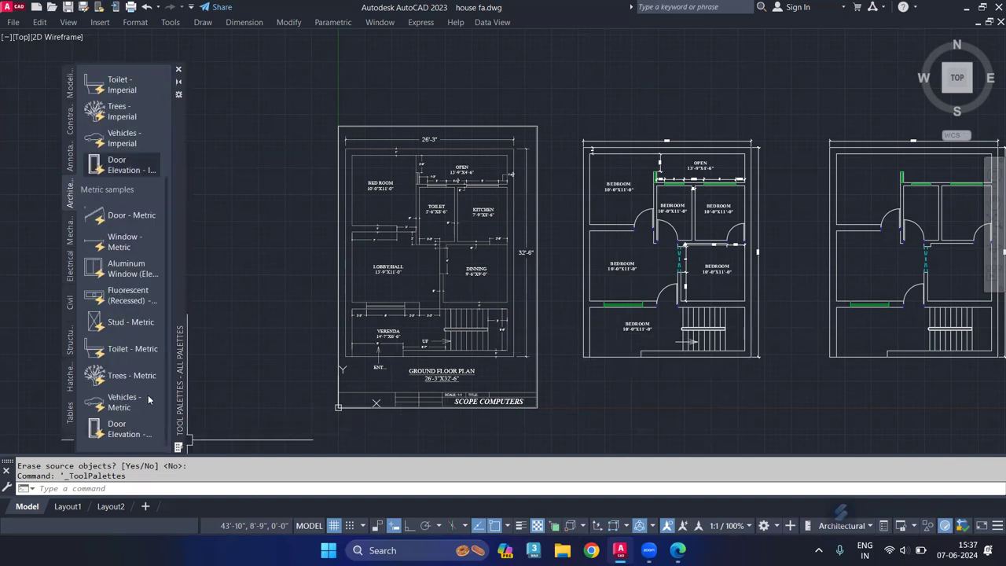
{"action": "scroll", "coordinate": [82, 292], "scroll_direction": "up", "scroll_amount": 6}
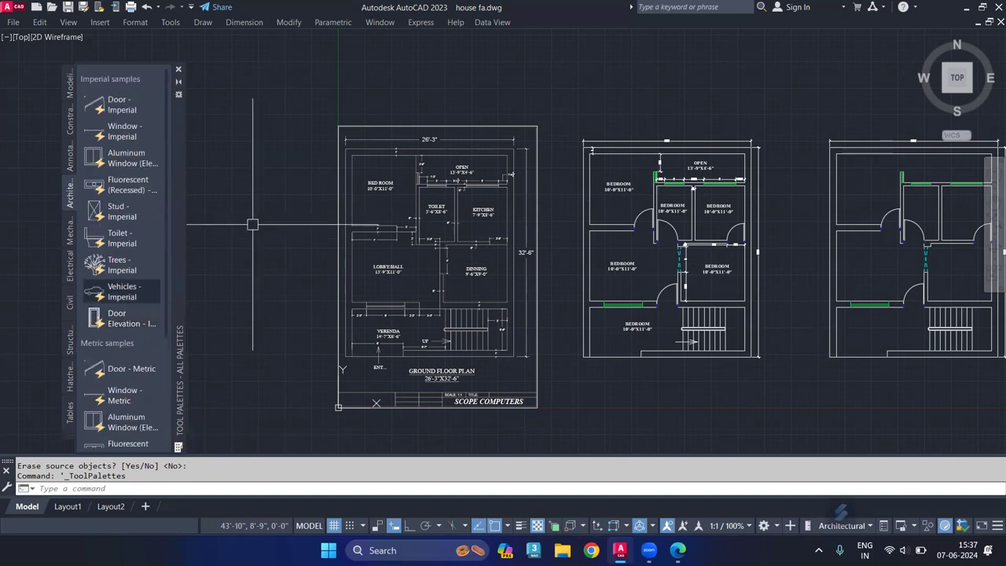
{"action": "left_click", "coordinate": [178, 69]}
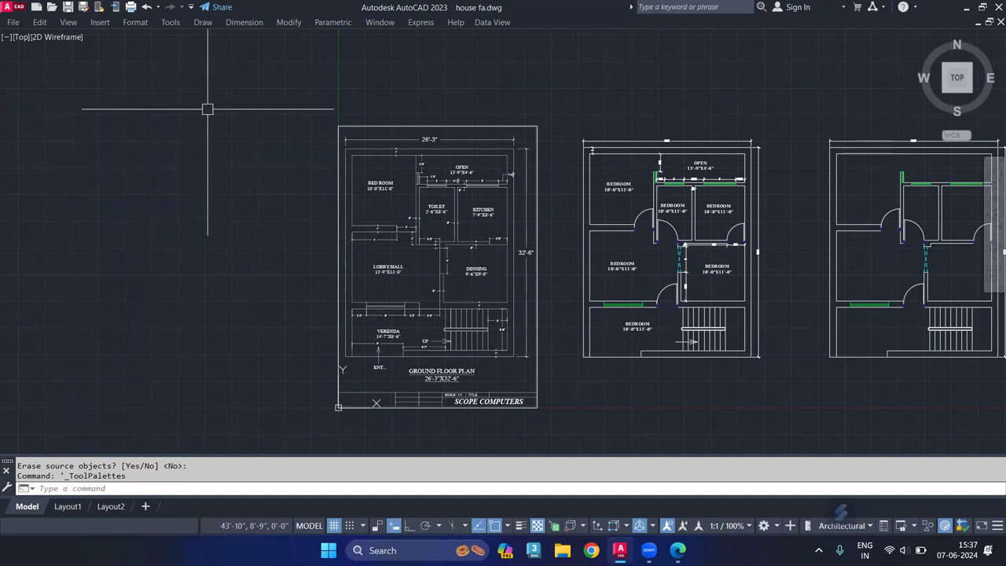
Browse the DesignCenter content library and bring the right-hand room into view.
{"action": "key", "text": "ctrl+2"}
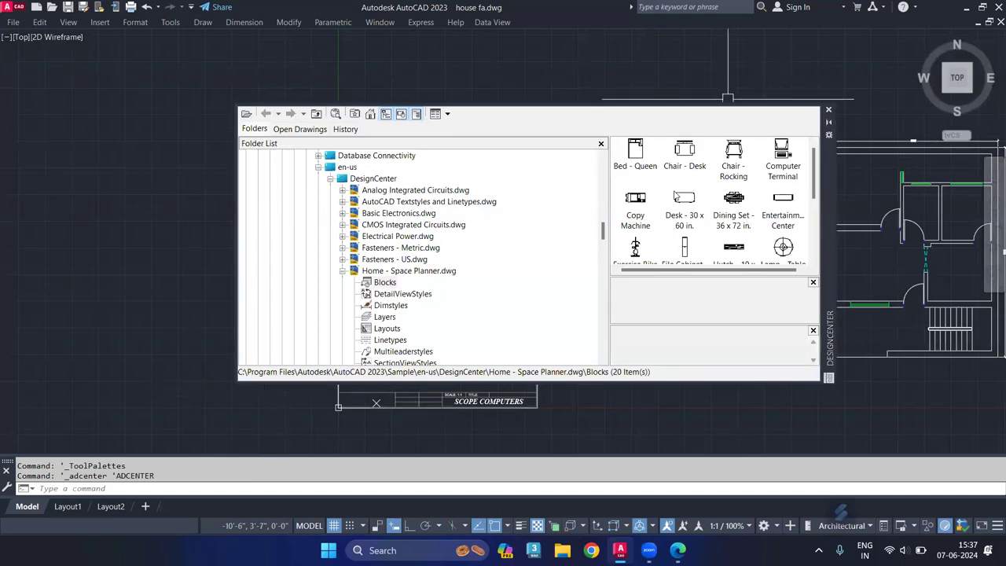
{"action": "scroll", "coordinate": [695, 201], "scroll_direction": "down", "scroll_amount": 2}
{"action": "scroll", "coordinate": [695, 201], "scroll_direction": "down", "scroll_amount": 2}
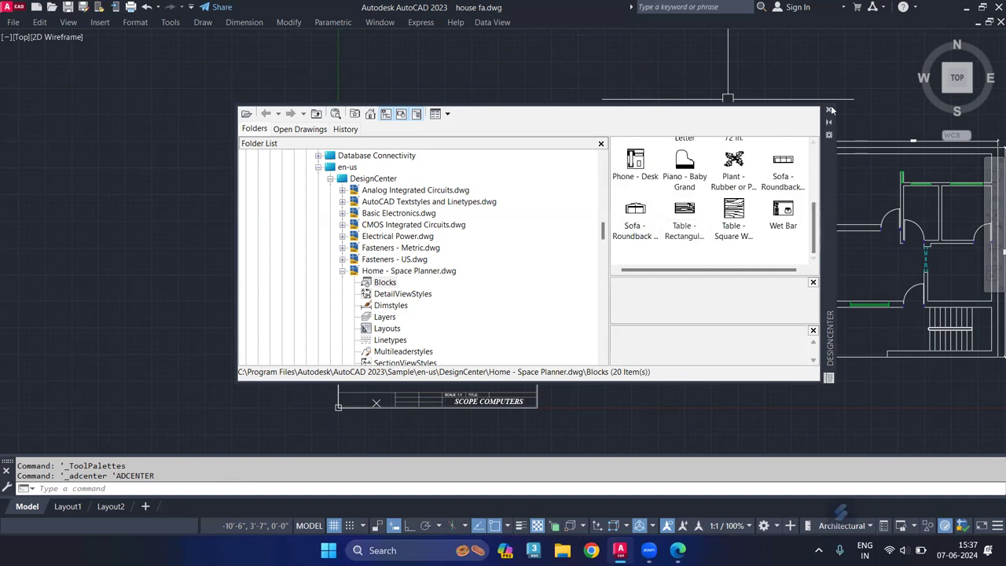
{"action": "middle_click_drag", "start_coordinate": [827, 146], "coordinate": [769, 128]}
{"action": "middle_click_drag", "start_coordinate": [890, 181], "coordinate": [734, 178]}
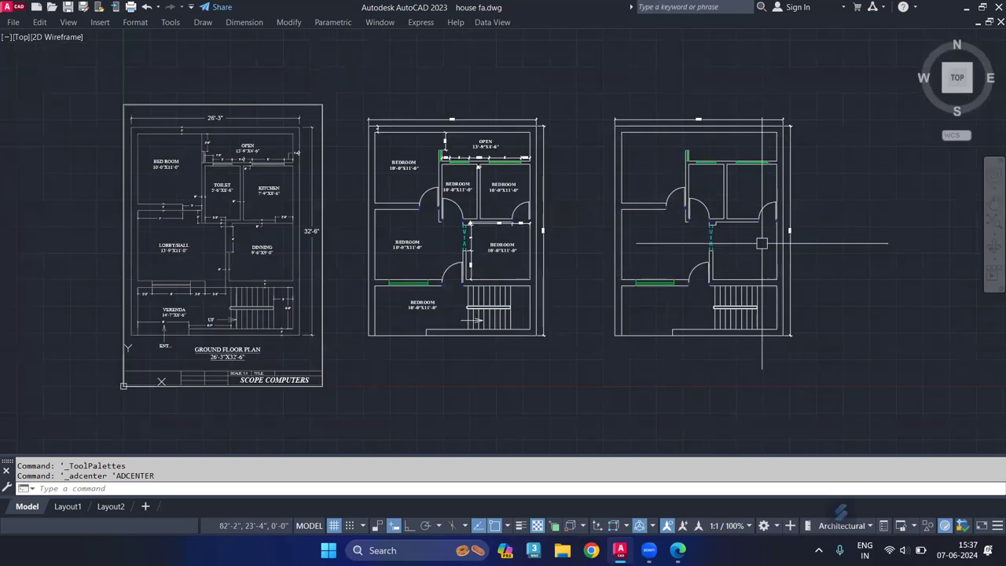
{"action": "scroll", "coordinate": [734, 177], "scroll_direction": "up", "scroll_amount": 2}
{"action": "scroll", "coordinate": [732, 193], "scroll_direction": "up", "scroll_amount": 2}
{"action": "scroll", "coordinate": [732, 259], "scroll_direction": "up", "scroll_amount": 2}
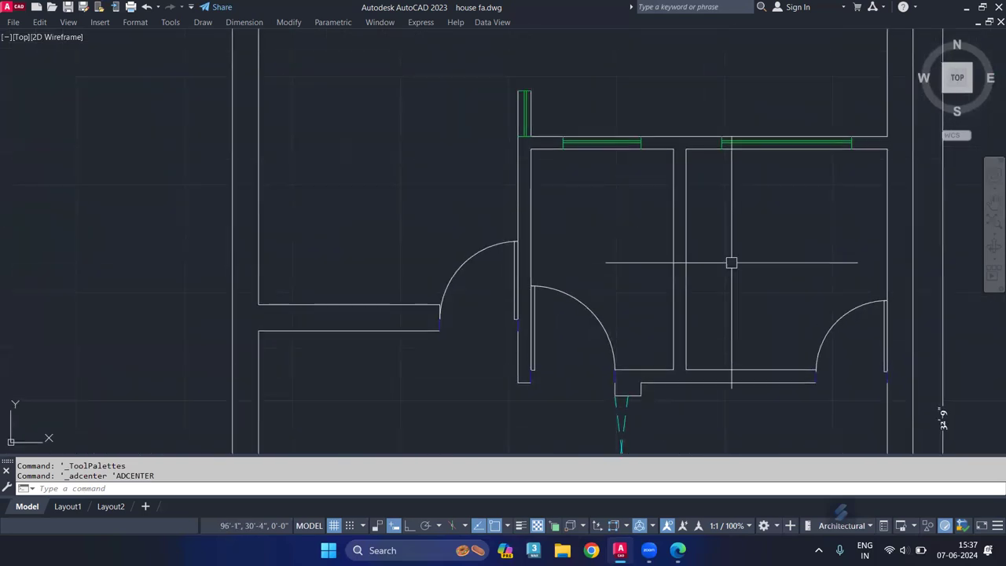
{"action": "type", "text": "L"}
{"action": "key", "text": "Return"}
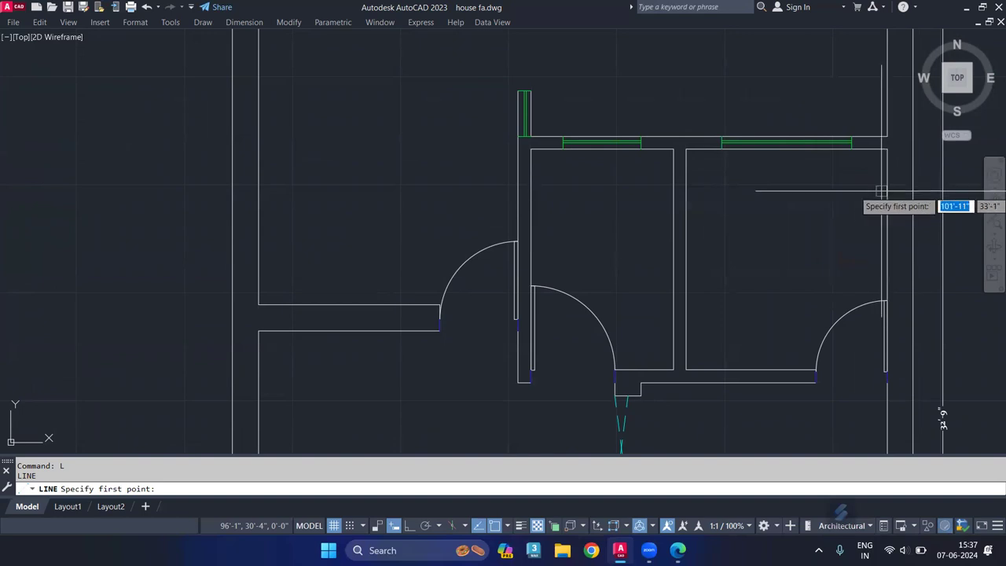
{"action": "key", "text": "Escape"}
Offset the room's top wall down and its left wall right by 24 units.
{"action": "left_click", "coordinate": [869, 149]}
{"action": "type", "text": "o"}
{"action": "key", "text": "Return"}
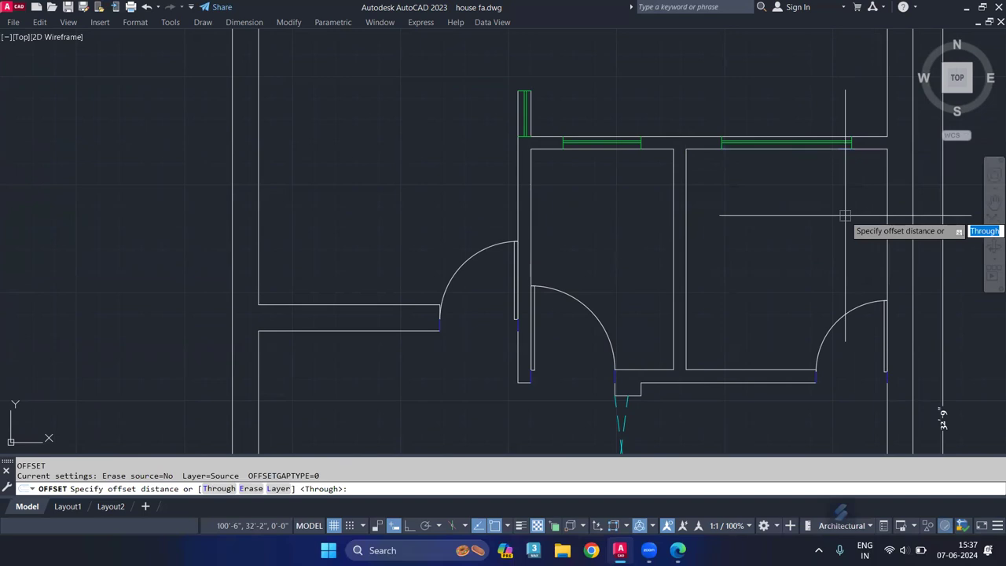
{"action": "type", "text": "2"}
{"action": "type", "text": "4"}
{"action": "key", "text": "Return"}
{"action": "left_click", "coordinate": [852, 149]}
{"action": "left_click", "coordinate": [851, 165]}
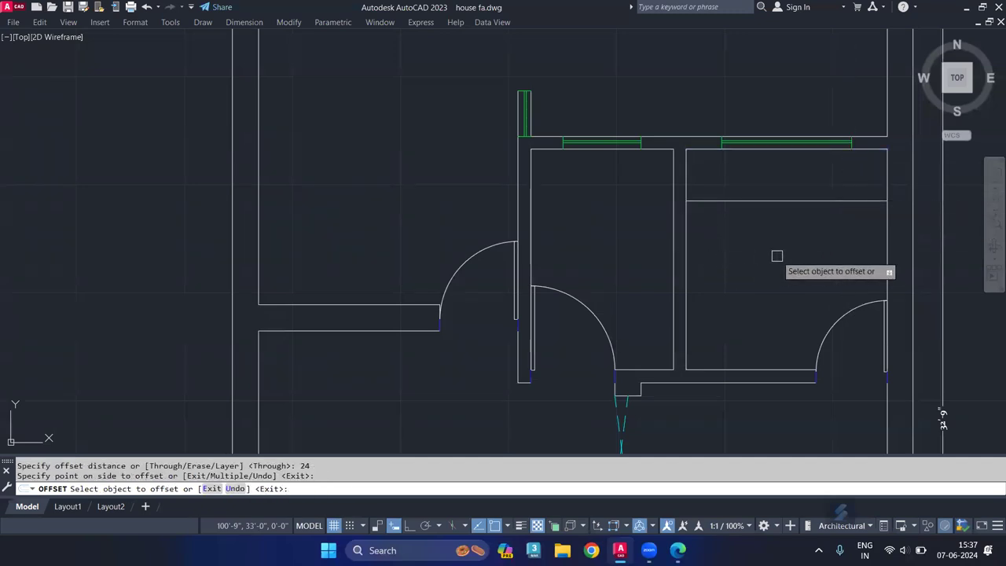
{"action": "left_click", "coordinate": [687, 249]}
{"action": "left_click", "coordinate": [766, 284]}
{"action": "key", "text": "Escape"}
Trim the overhanging ends so the two offset lines meet at one corner.
{"action": "type", "text": "tr"}
{"action": "key", "text": "Return"}
{"action": "left_click", "coordinate": [728, 200]}
{"action": "key", "text": "Return"}
{"action": "left_click", "coordinate": [712, 217]}
{"action": "key", "text": "Return"}
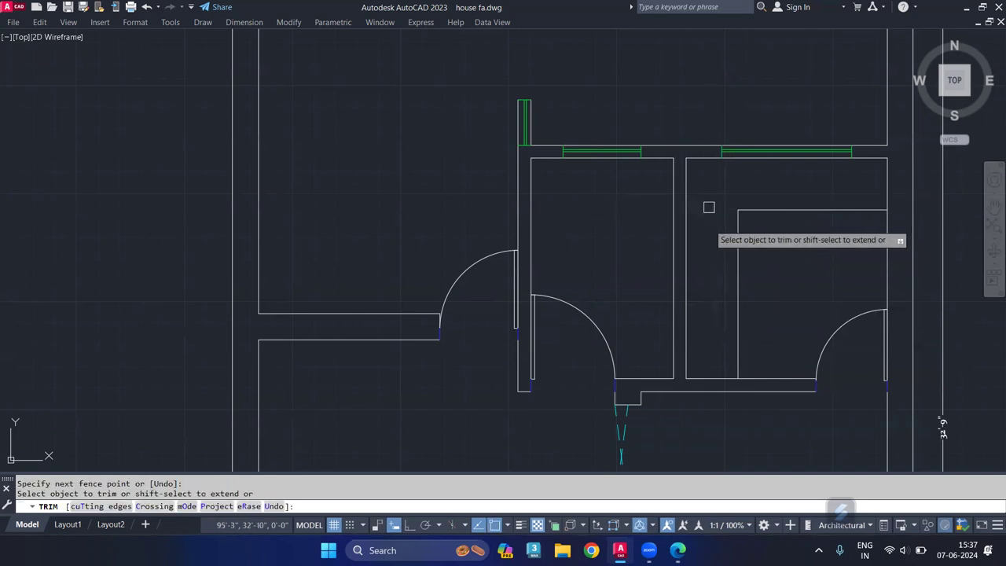
Launch Google Chrome under the chosen profile.
{"action": "key", "text": "Escape"}
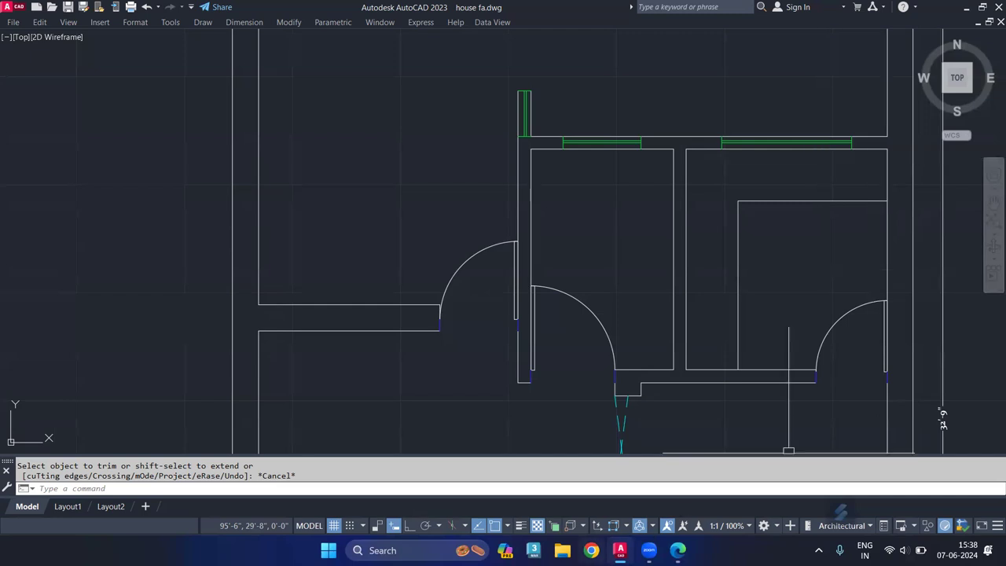
{"action": "left_click", "coordinate": [591, 550]}
{"action": "left_click", "coordinate": [560, 341]}
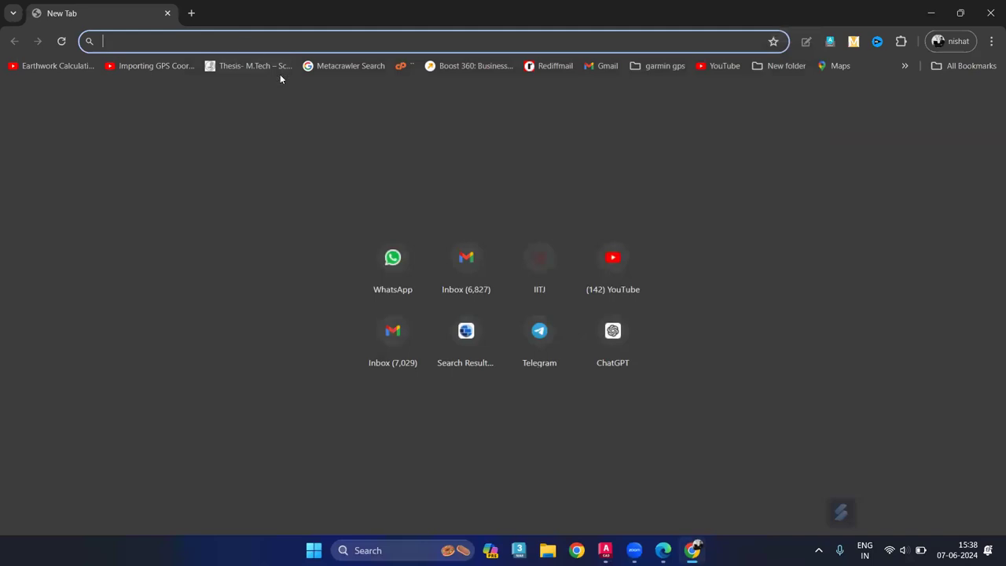
Search the web for 'autocad cad block download' from the Chrome address bar.
{"action": "type", "text": "AUTOCAD"}
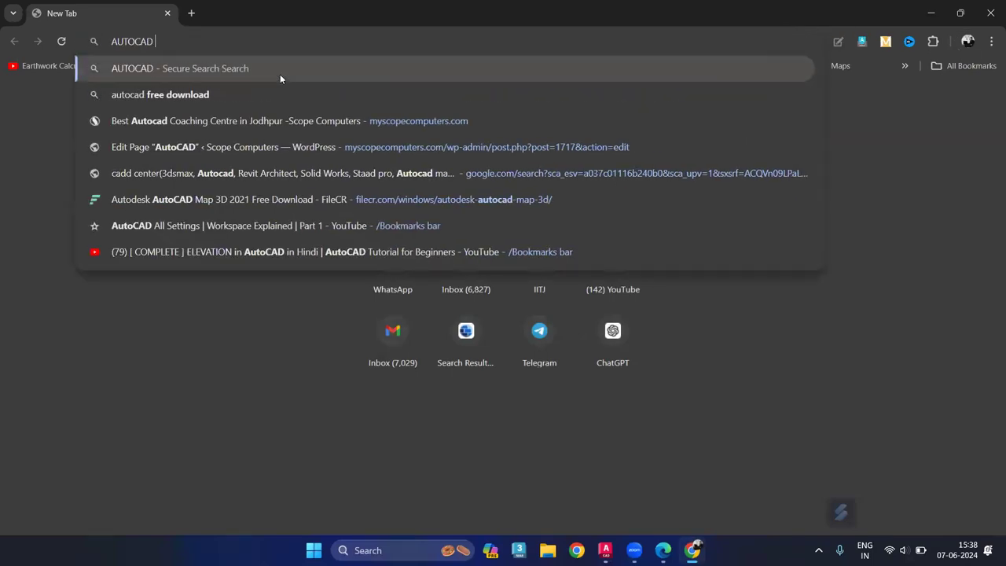
{"action": "type", "text": "CAD"}
{"action": "left_click", "coordinate": [279, 94]}
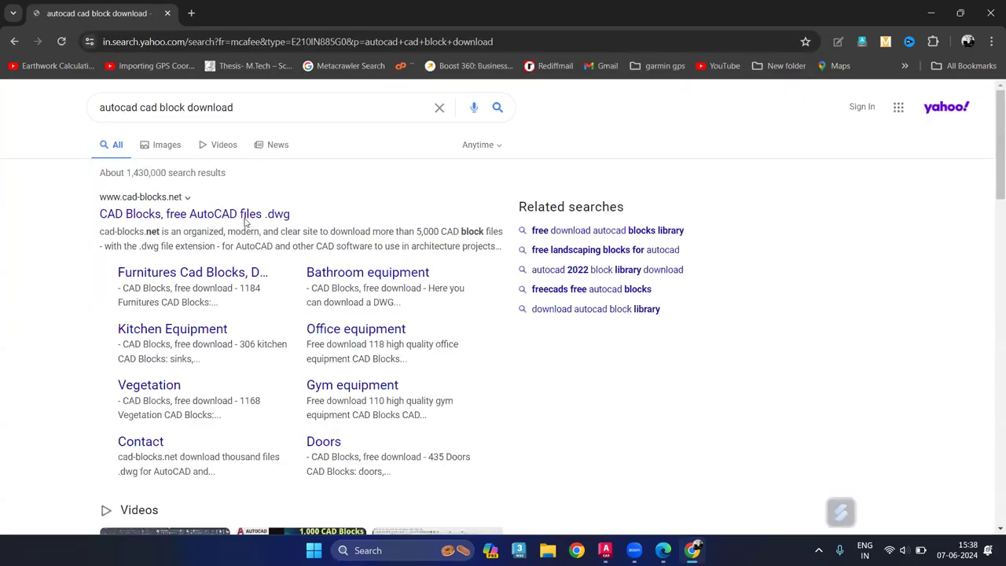
Open the cad-blocks.net result in a new tab and scroll through its block categories.
{"action": "left_click", "coordinate": [246, 216]}
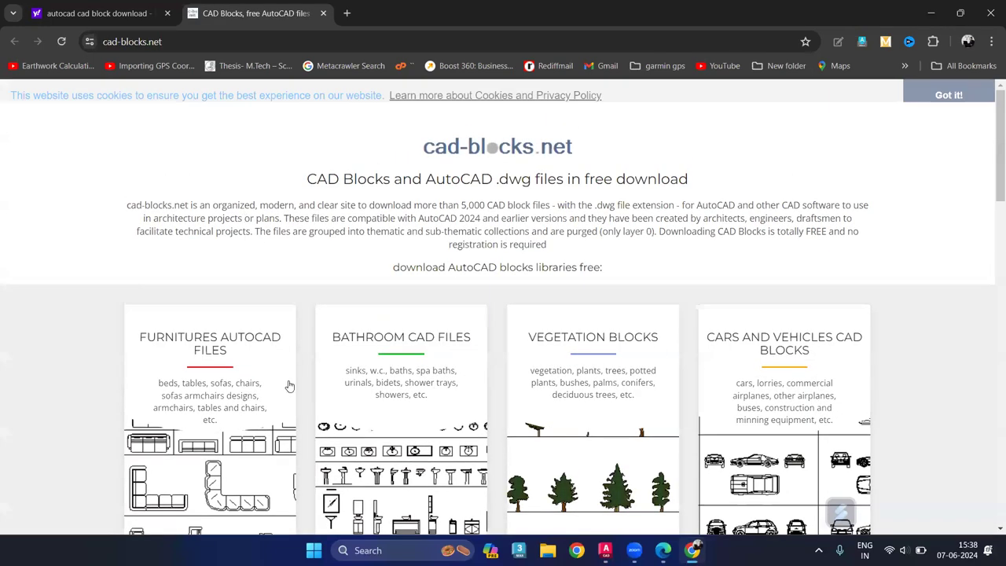
{"action": "scroll", "coordinate": [289, 386], "scroll_direction": "down", "scroll_amount": 3}
{"action": "scroll", "coordinate": [288, 385], "scroll_direction": "down", "scroll_amount": 3}
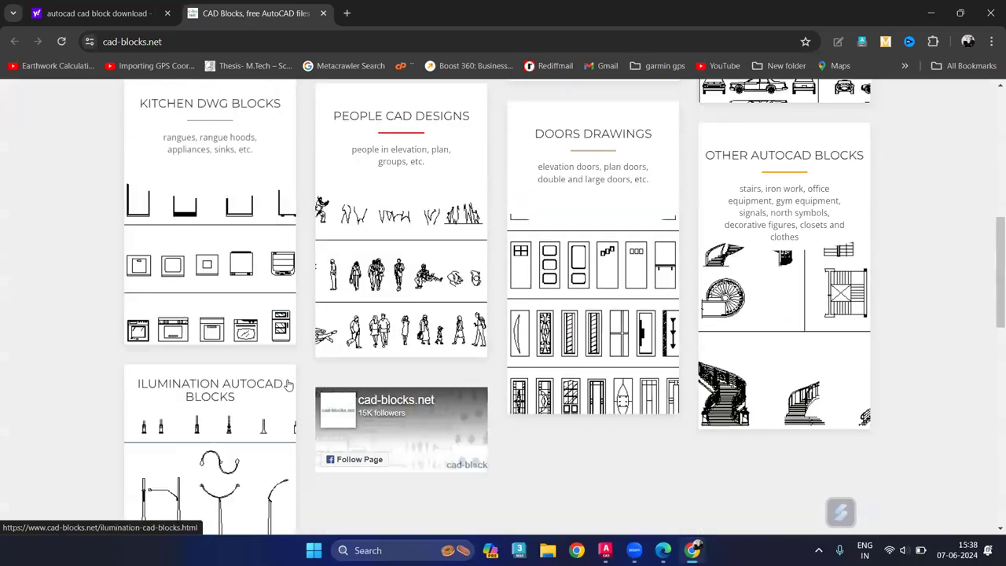
{"action": "scroll", "coordinate": [538, 317], "scroll_direction": "down", "scroll_amount": 1}
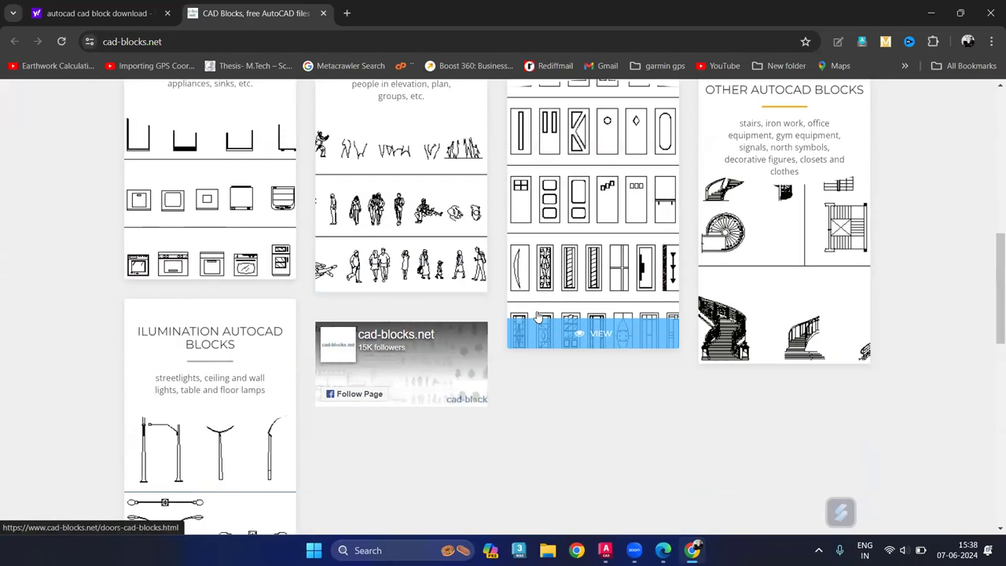
{"action": "scroll", "coordinate": [603, 274], "scroll_direction": "down", "scroll_amount": 2}
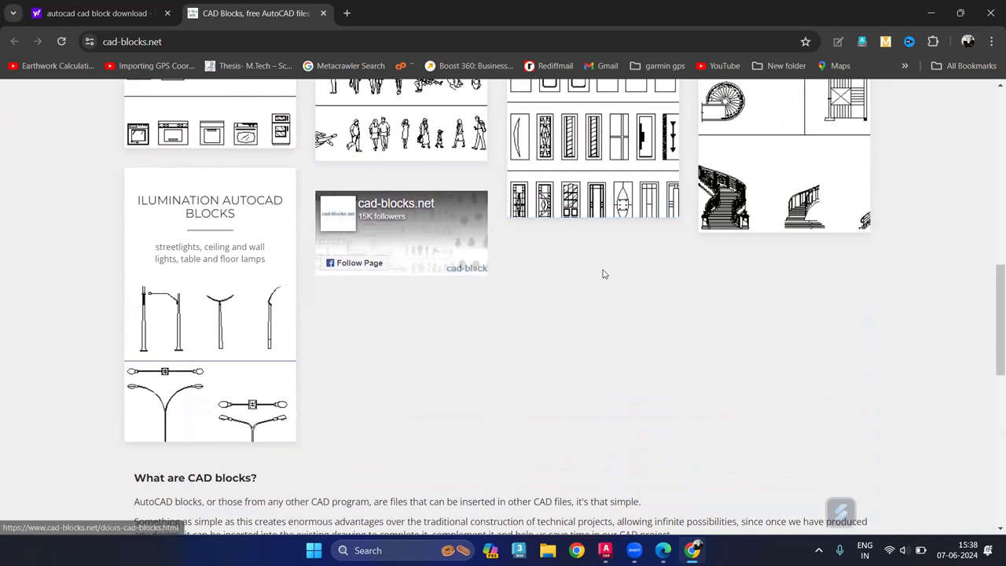